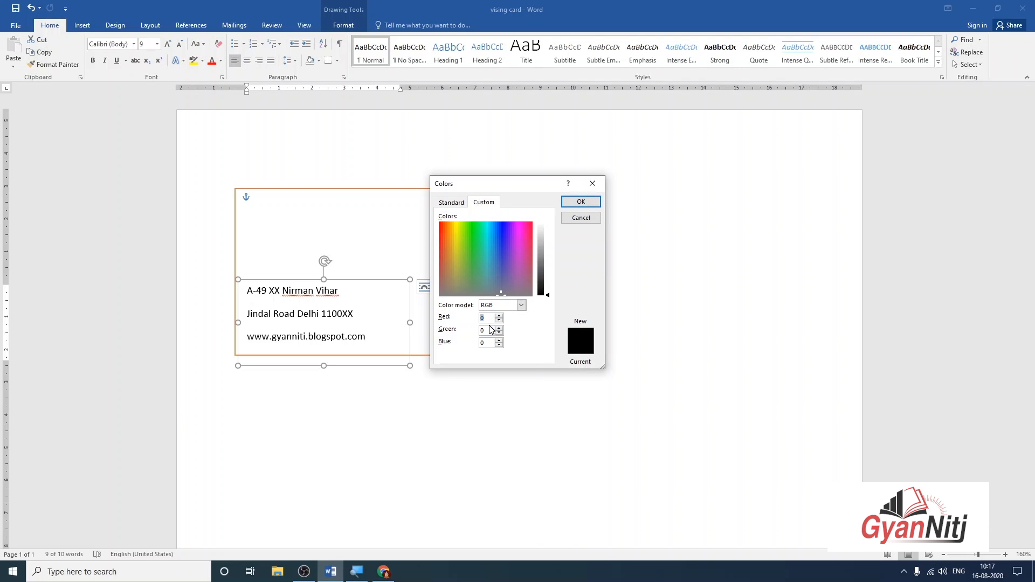
Give the address text box a custom dark grey of Red 51, Green 51, Blue 51.
type("5151")
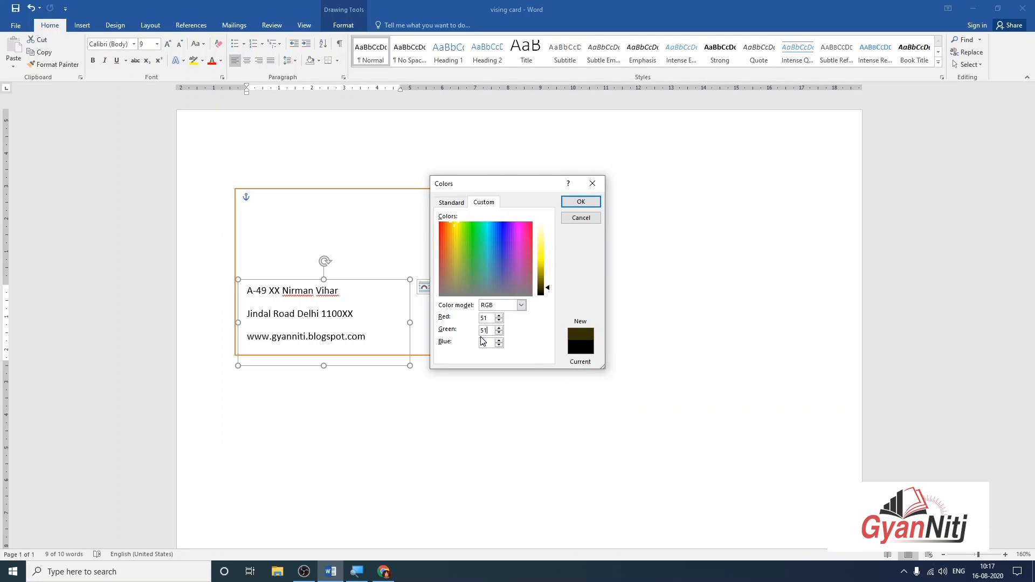
type("51")
left_click(580, 203)
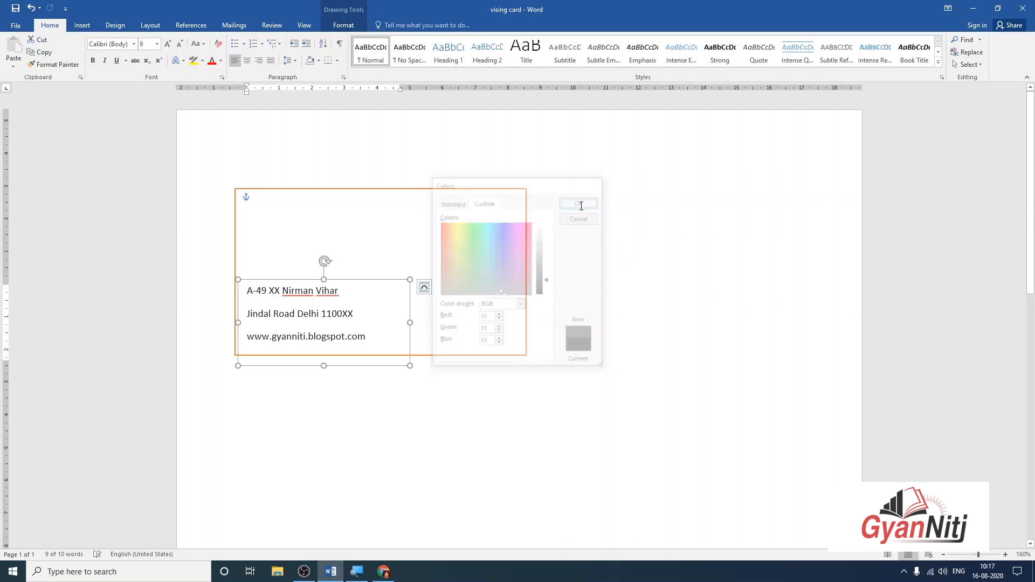
left_click(454, 393)
Shrink the address box's height and nudge it into place on the card.
left_click(350, 314)
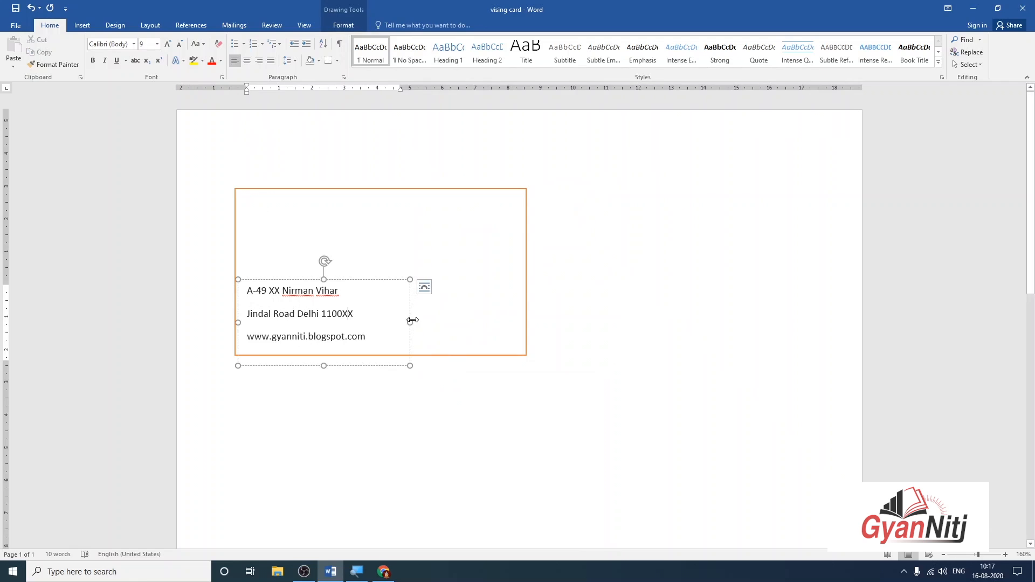
left_click_drag(321, 367, 324, 348)
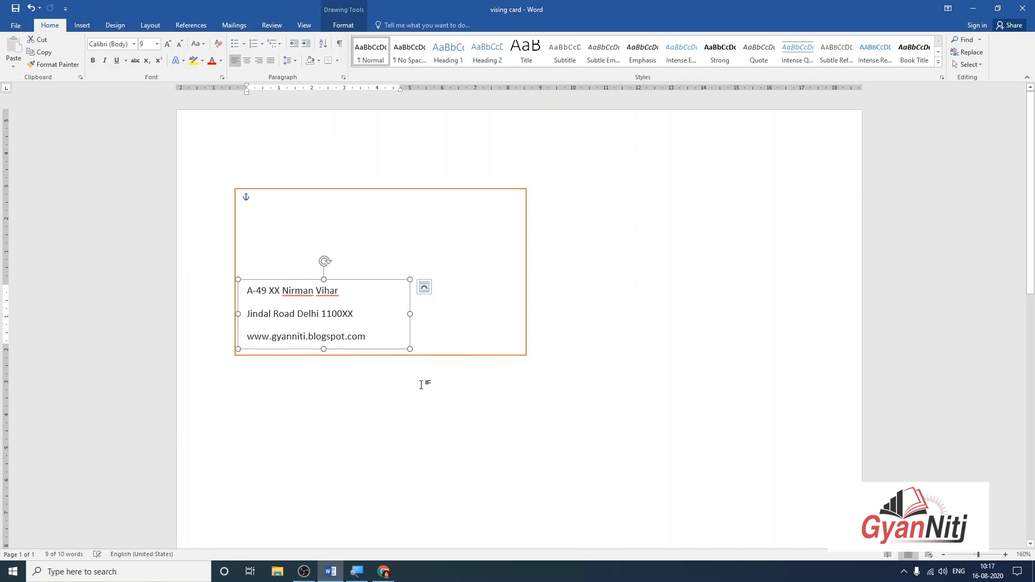
left_click_drag(362, 281, 360, 289)
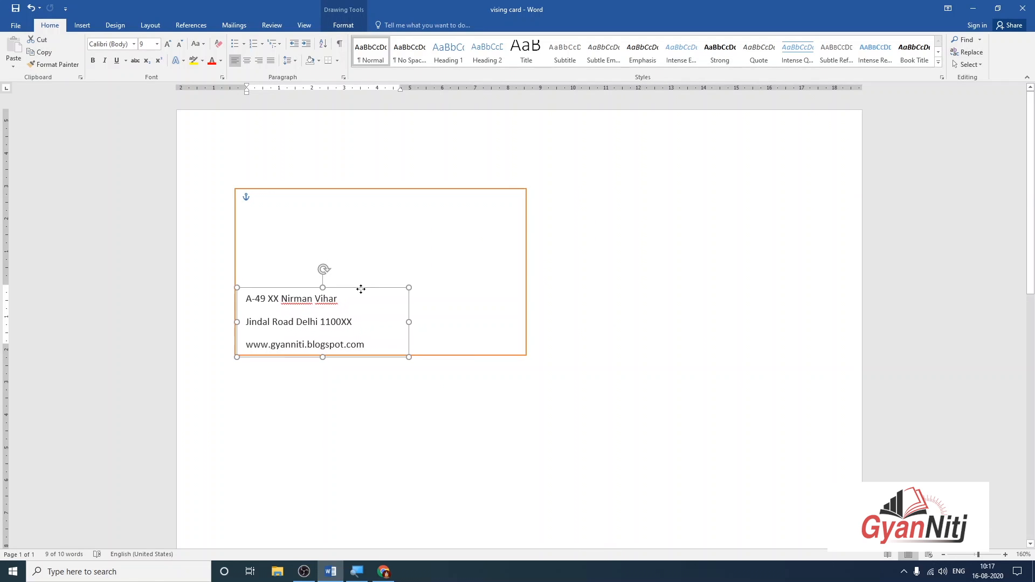
left_click(598, 321)
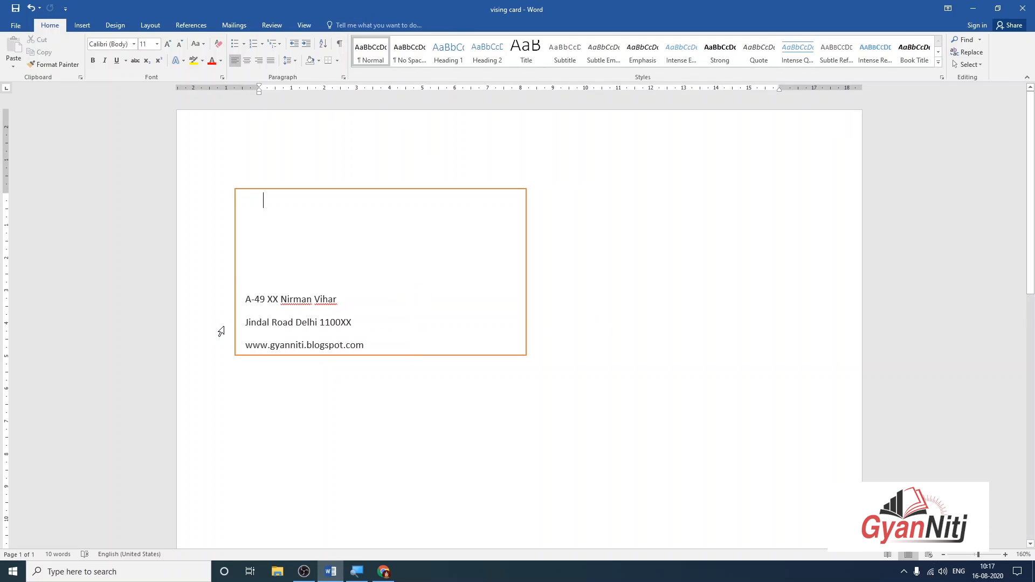
left_click(281, 324)
left_click_drag(345, 290, 345, 287)
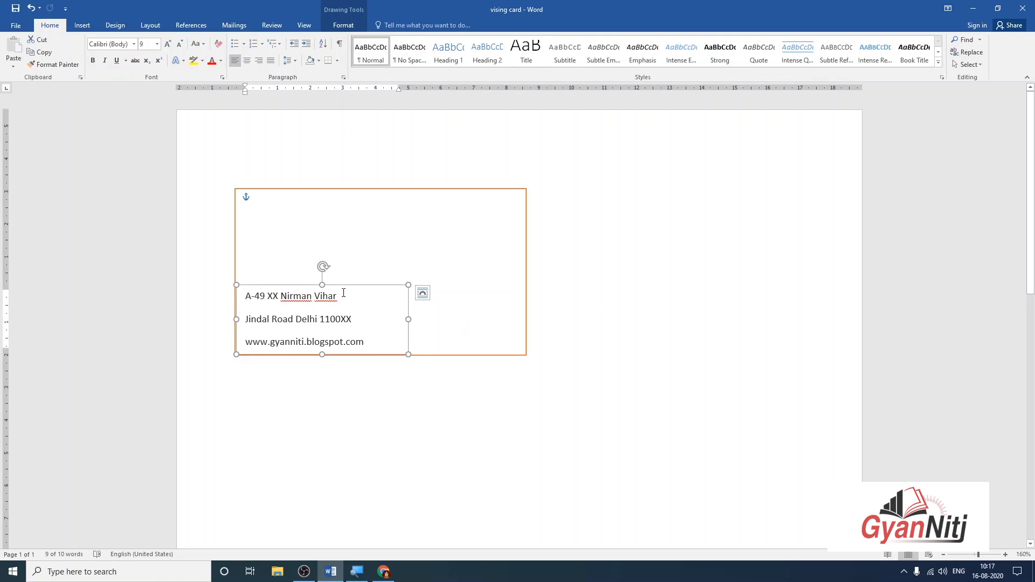
Give the three address lines 3 pt spacing after.
left_click(336, 319)
left_click_drag(371, 337, 244, 295)
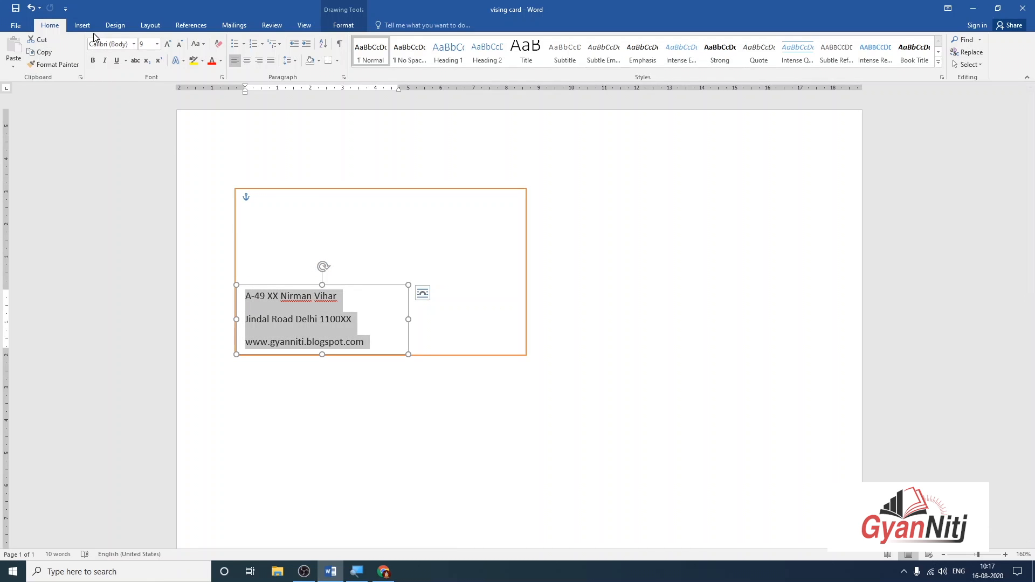
left_click(118, 28)
left_click(151, 25)
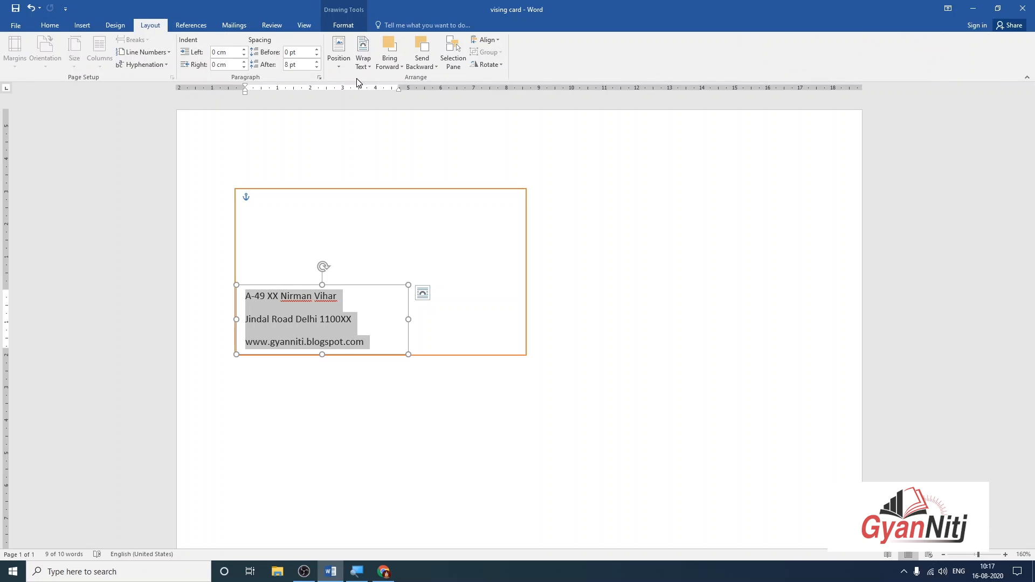
left_click(303, 65)
type("3")
key("Return")
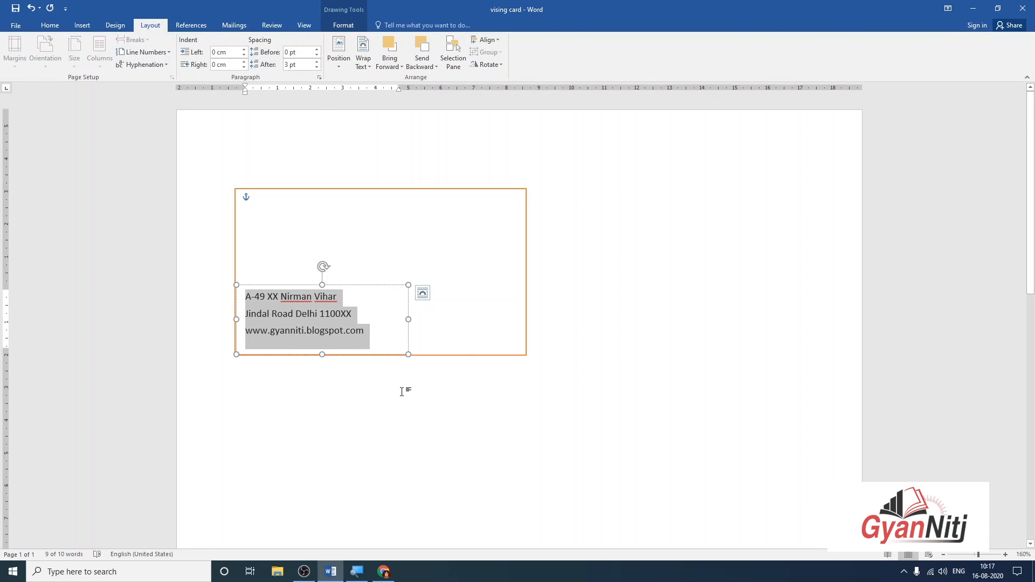
Lower and shrink the address box so it sits in the card's bottom-left corner.
left_click(404, 390)
left_click(324, 300)
left_click_drag(345, 288, 345, 303)
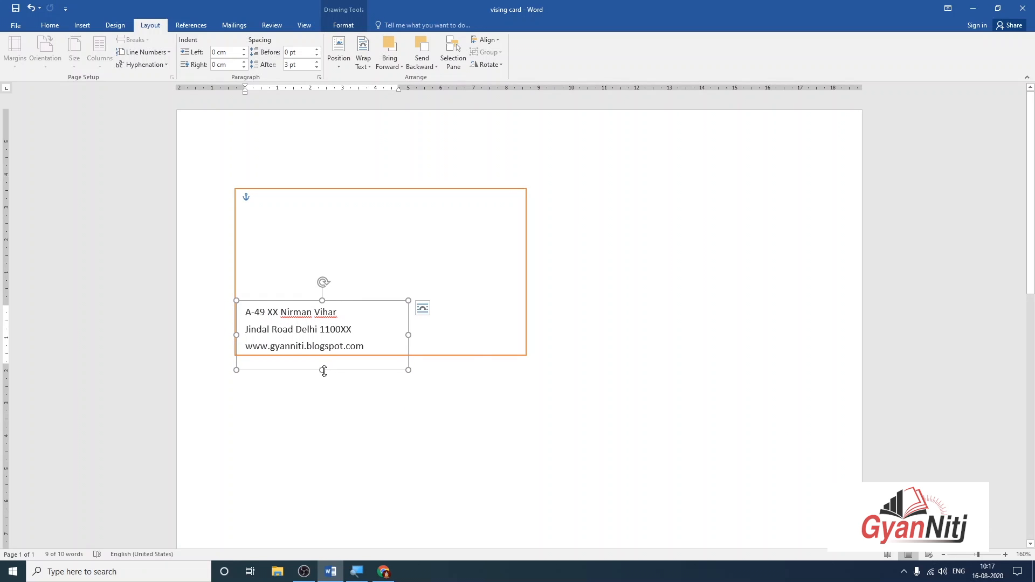
left_click_drag(321, 370, 324, 357)
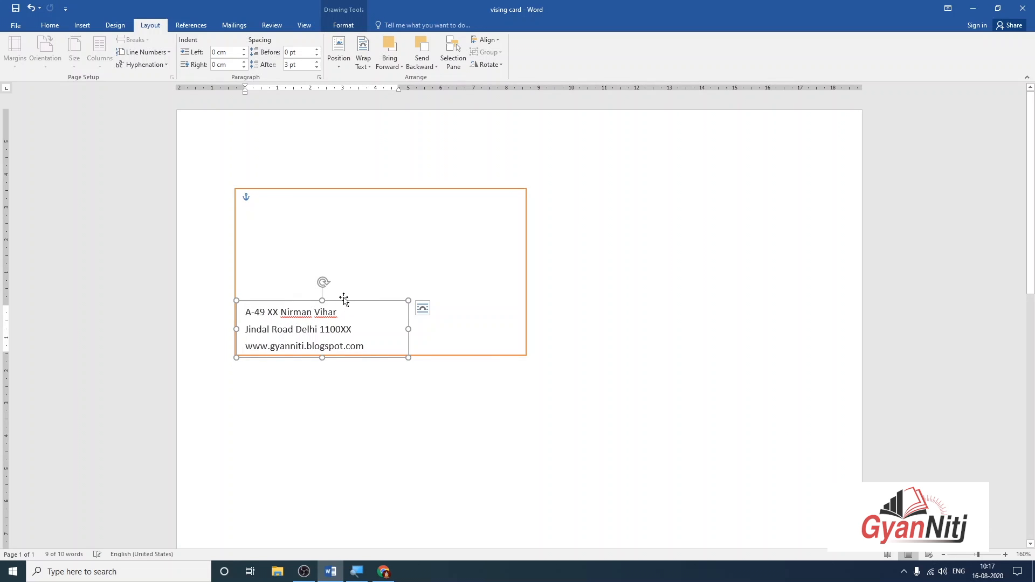
left_click_drag(345, 301, 342, 301)
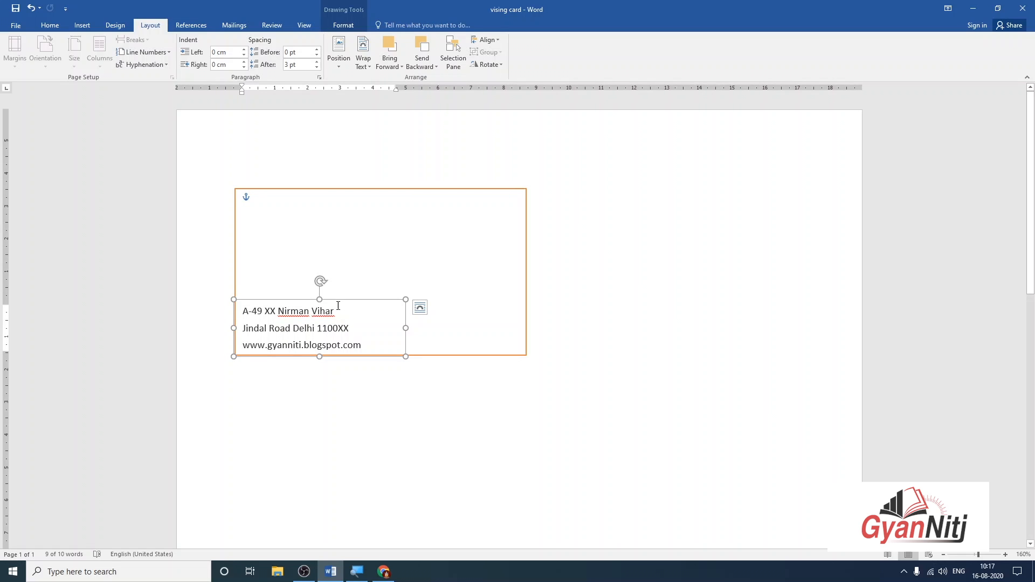
left_click(642, 231)
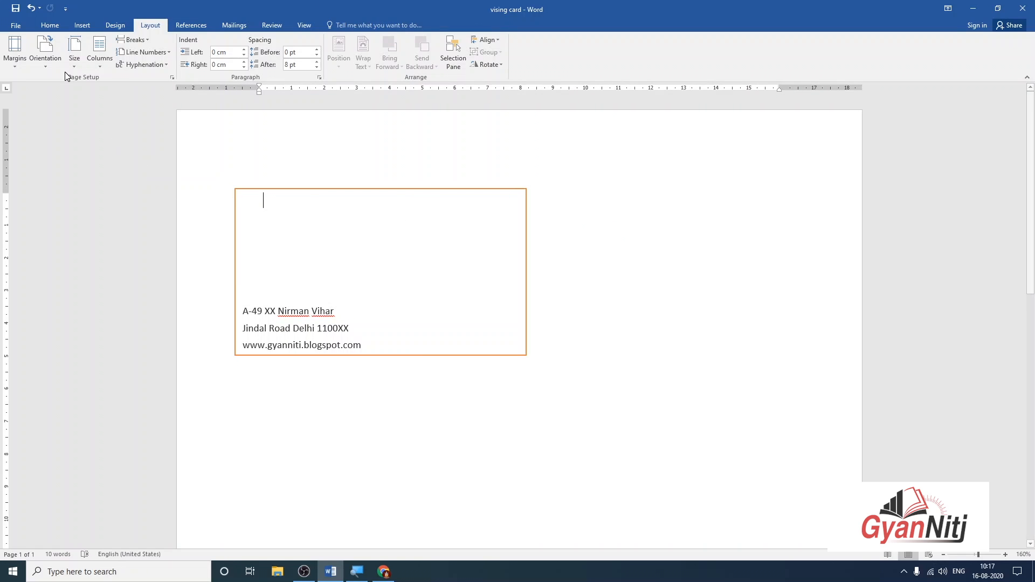
left_click(81, 26)
left_click(167, 66)
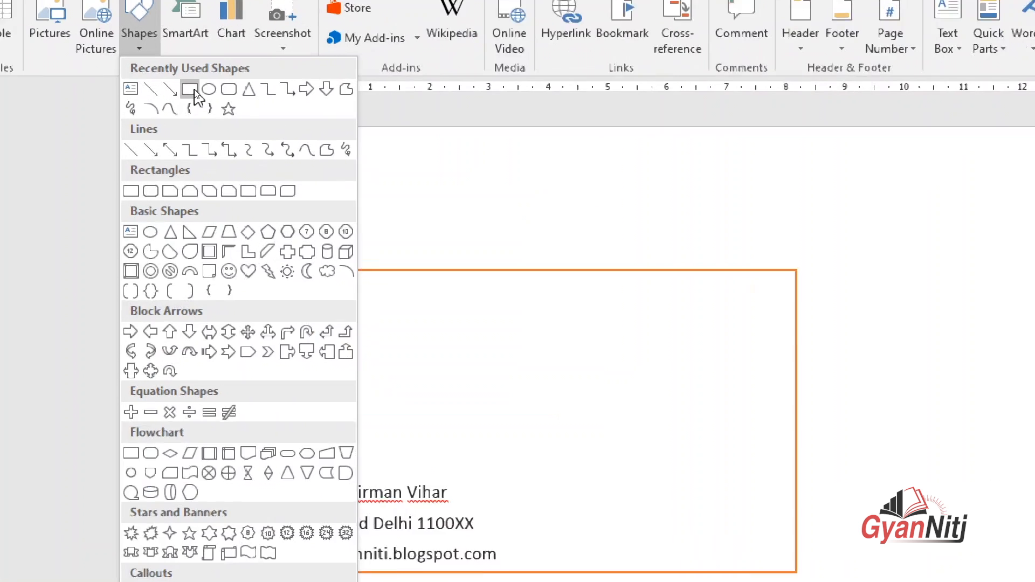
Draw a thin blue rectangle bar across the card's full width above the address lines.
left_click(189, 90)
scroll(417, 344, "down", 3)
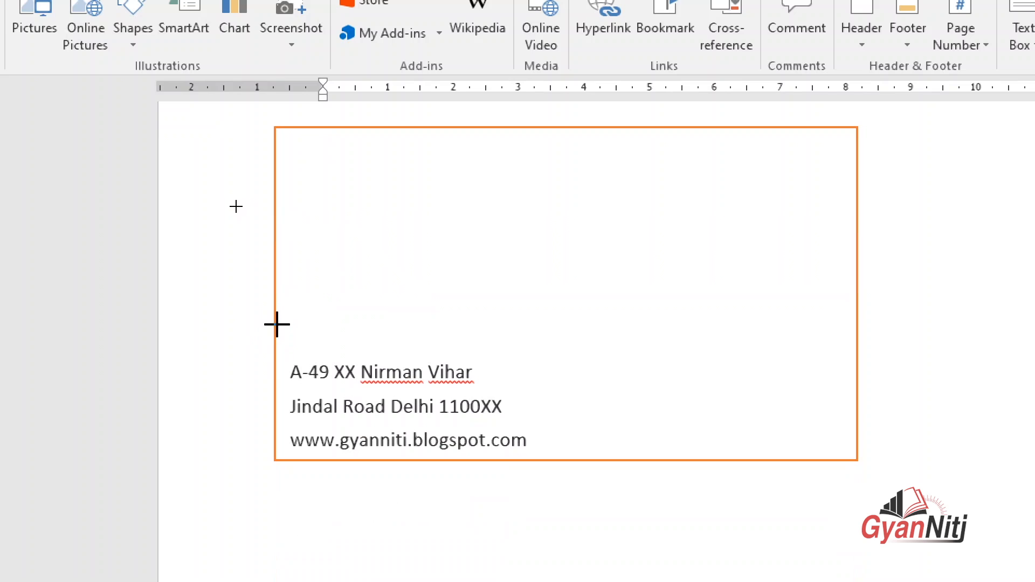
left_click_drag(276, 312, 857, 338)
scroll(389, 239, "up", 3)
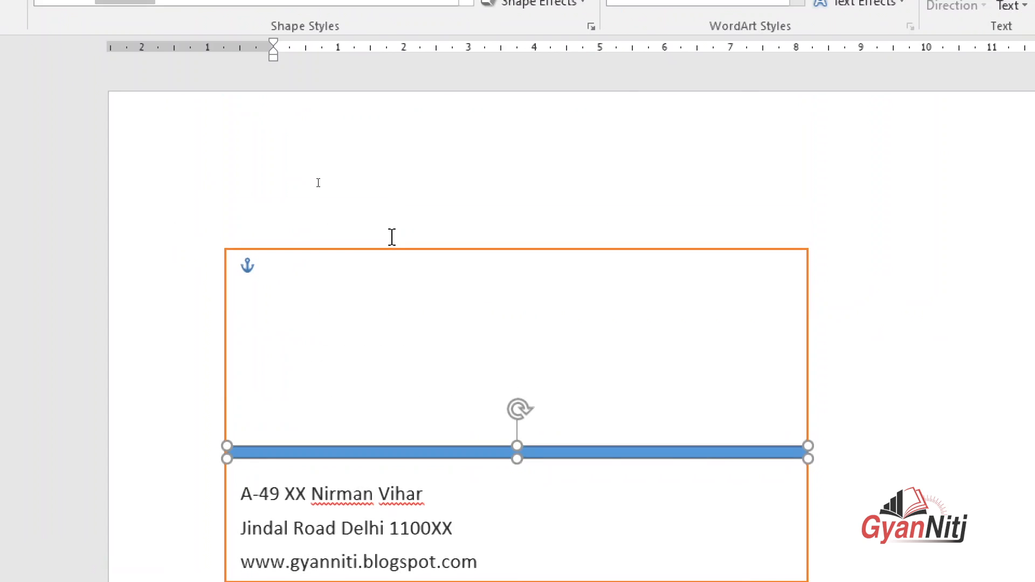
scroll(518, 257, "down", 3)
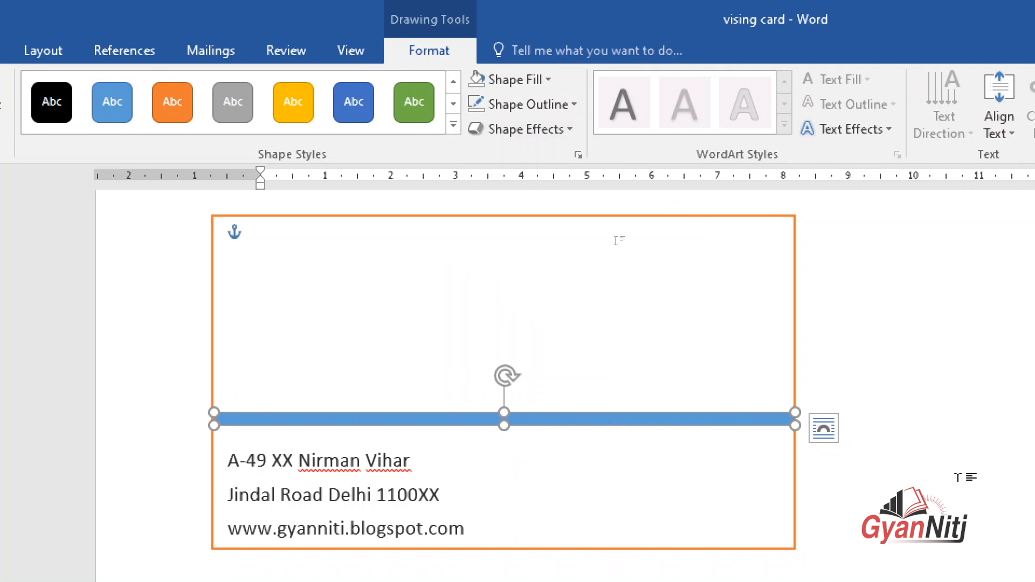
left_click(830, 385)
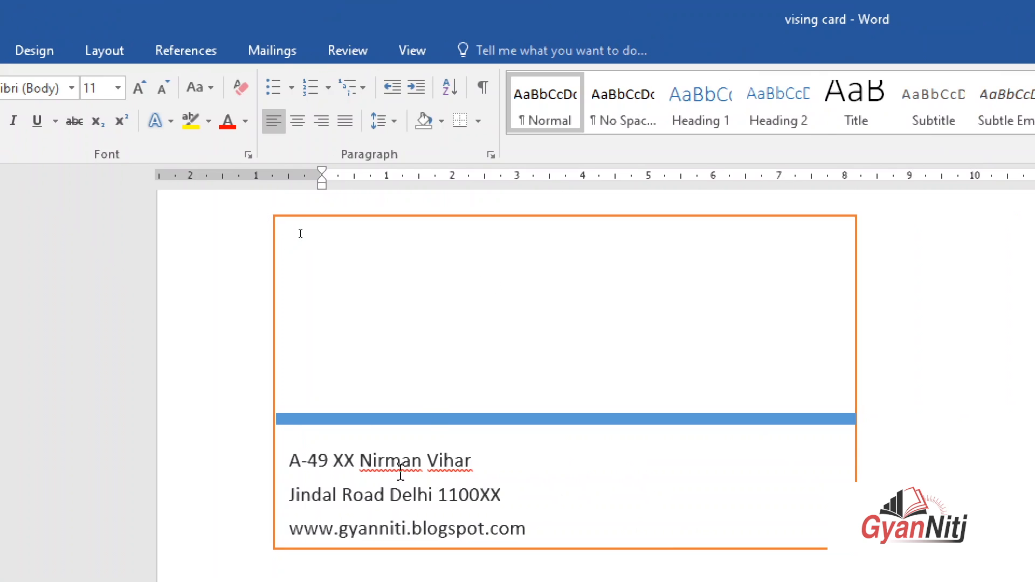
left_click(429, 420)
scroll(550, 364, "up", 1)
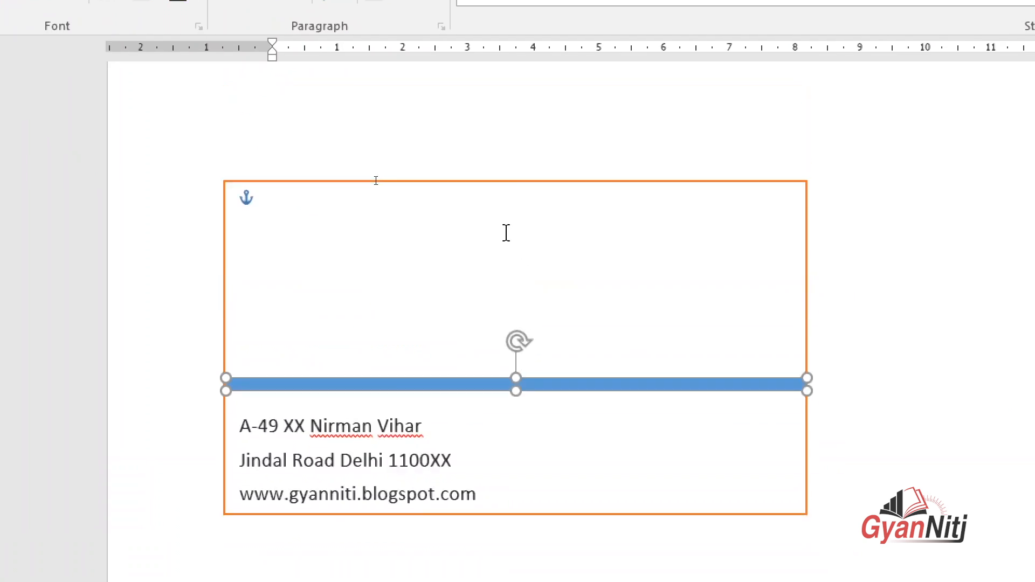
scroll(506, 232, "up", 1)
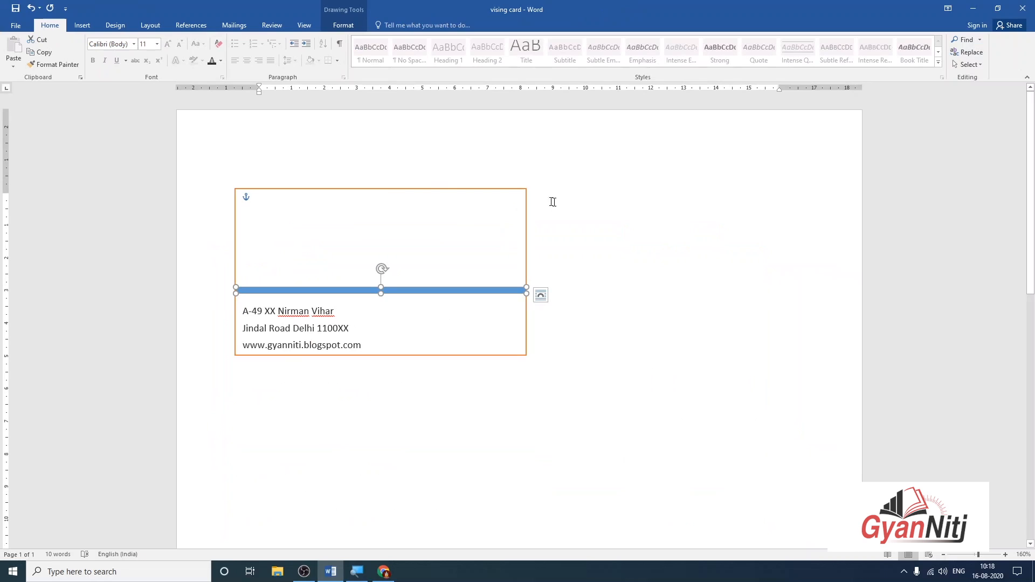
left_click(552, 202)
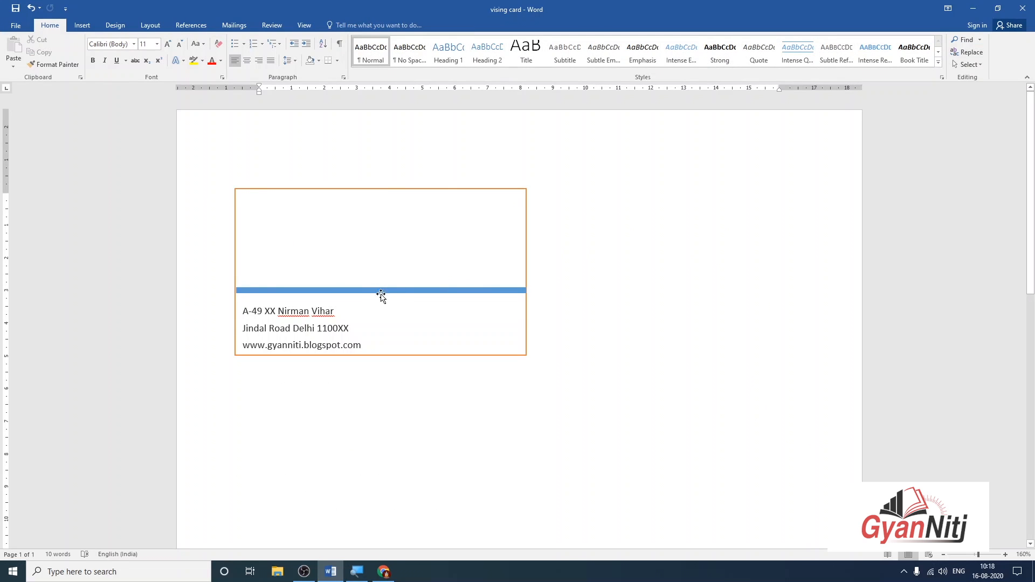
left_click(306, 317)
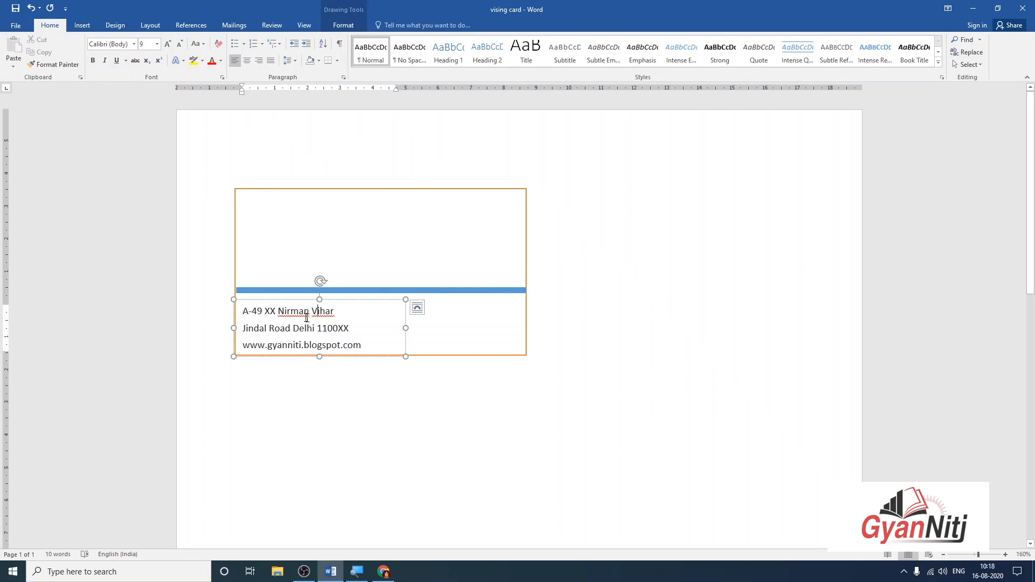
Copy the address box onto the card's right half and start typing a phone number over its lines.
left_click(284, 301)
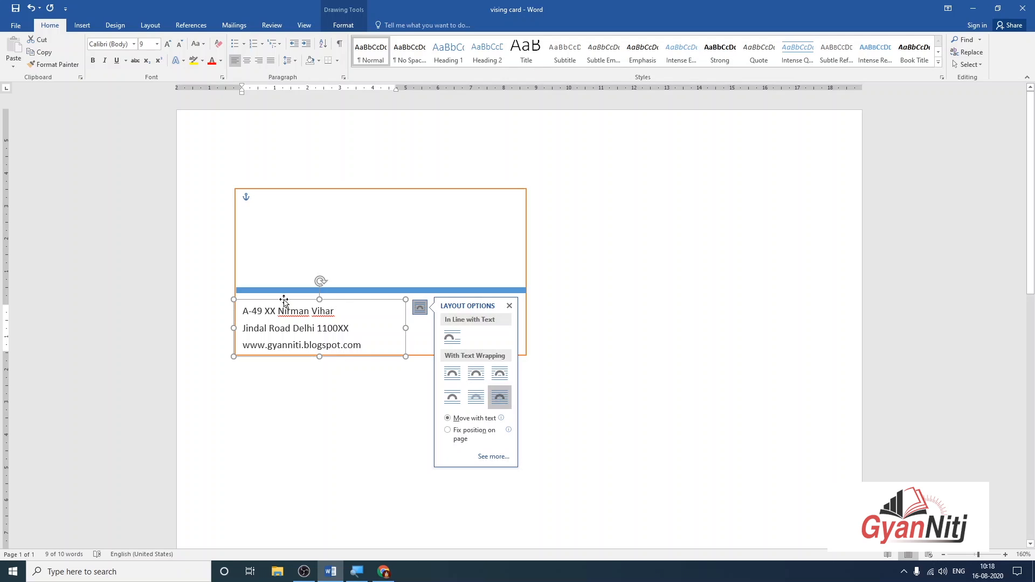
key("ctrl+d")
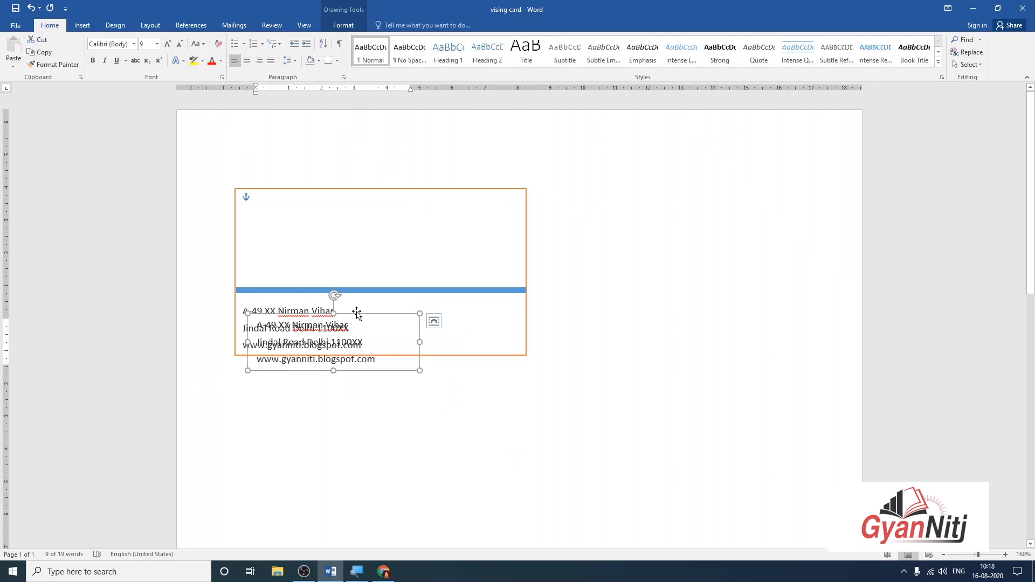
key("ctrl+z")
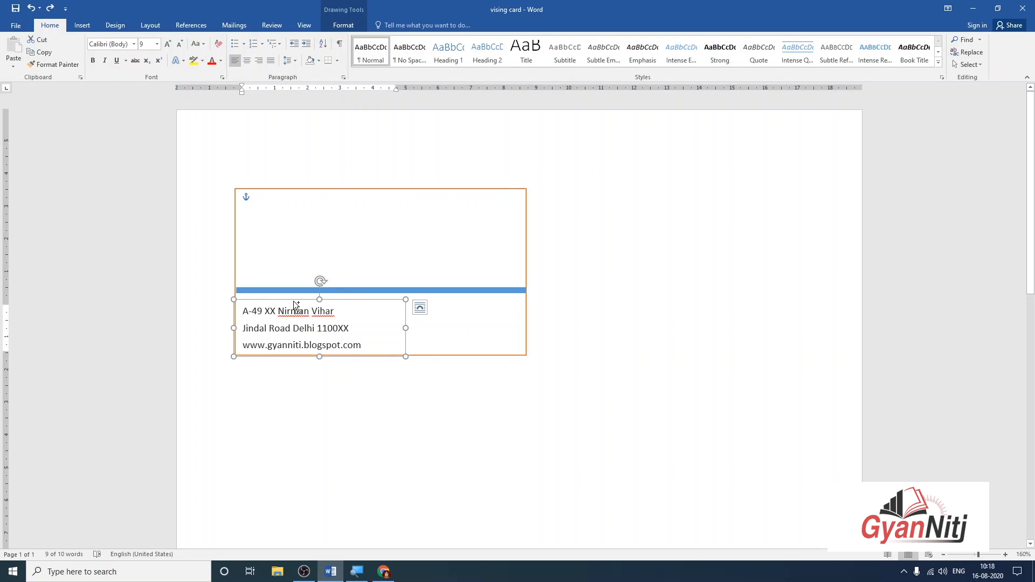
left_click_drag(296, 304, 450, 299)
left_click(658, 259)
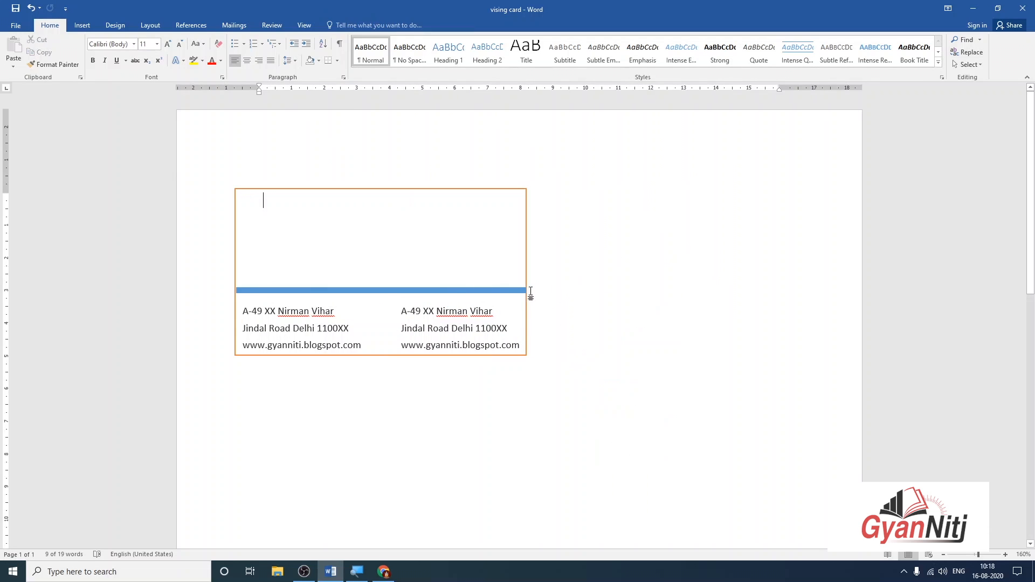
left_click(479, 318)
left_click_drag(520, 345, 400, 306)
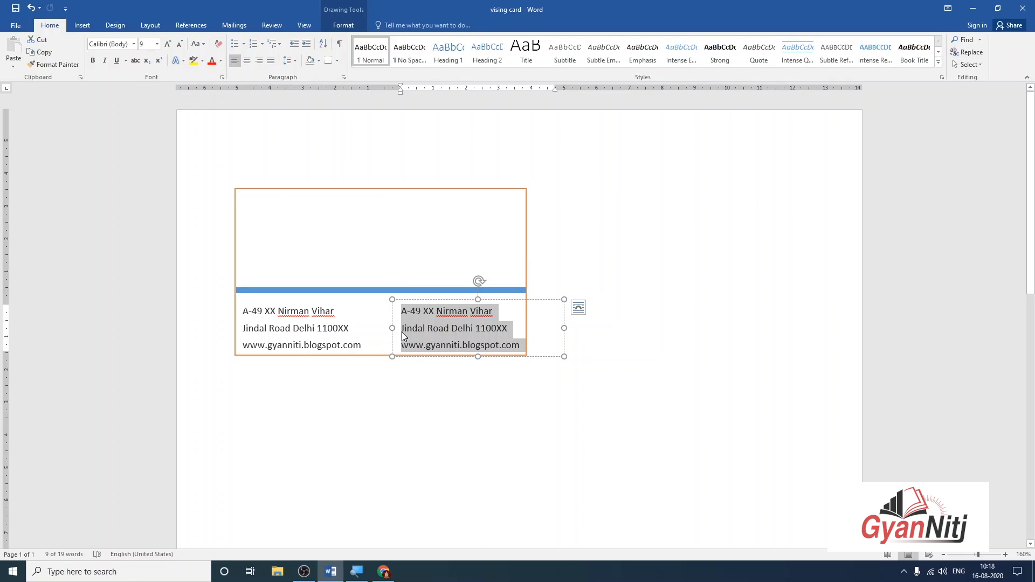
type("987654XXXX")
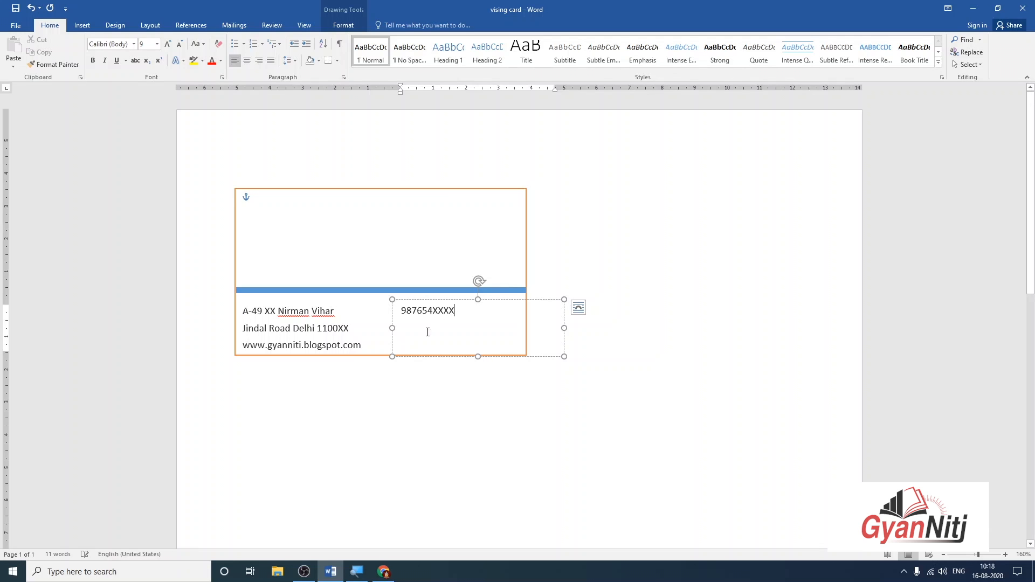
Format the phone number as (+91) 98765 4XXXX with a bracketed country code.
left_click(445, 374)
left_click(400, 310)
left_click(428, 311)
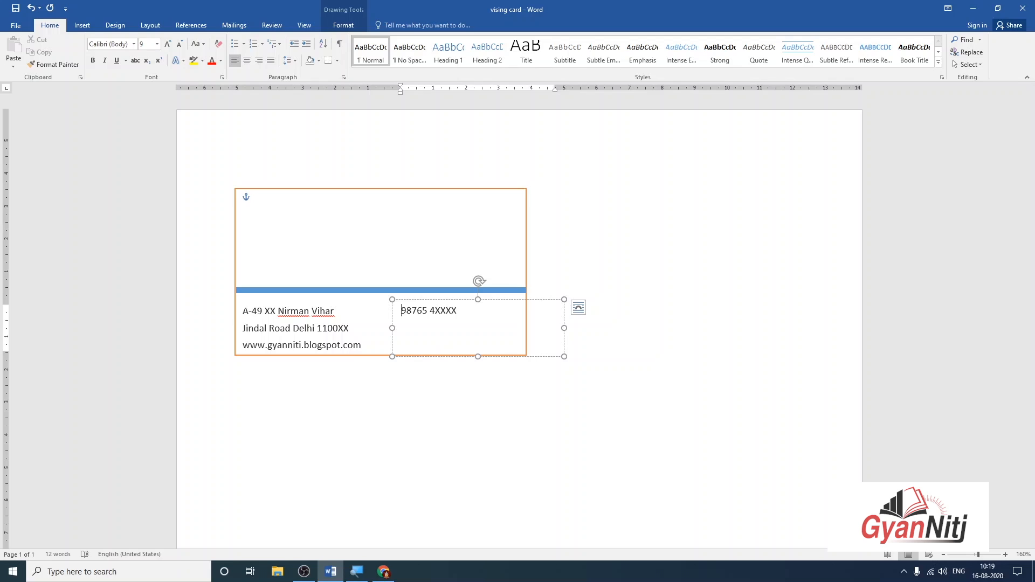
key("Home")
type("()")
type("+91")
key("Right")
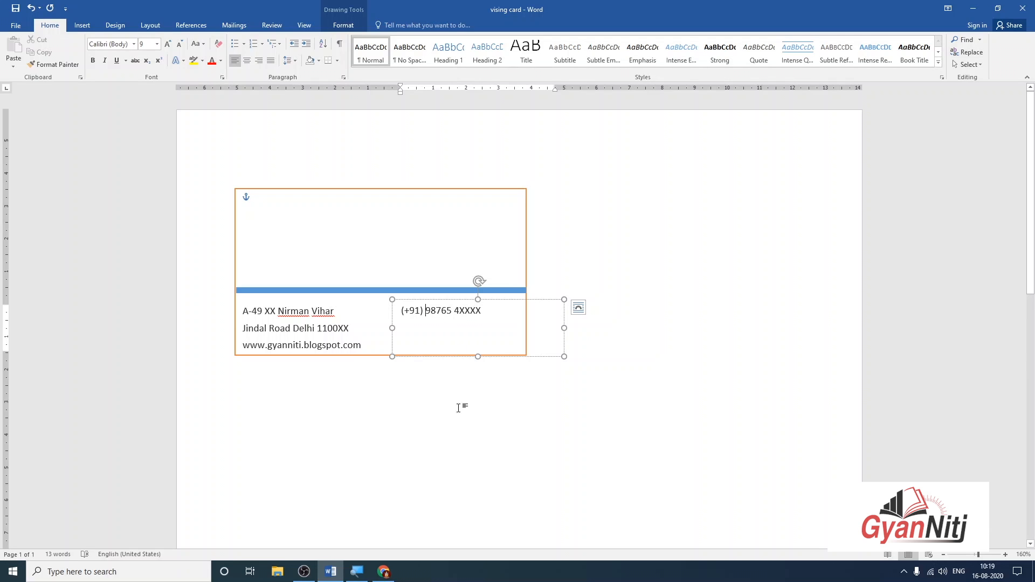
Shrink the phone box to fit the number and move it slightly lower.
left_click_drag(478, 356, 478, 331)
left_click_drag(562, 314, 501, 361)
left_click(612, 298)
left_click(471, 330)
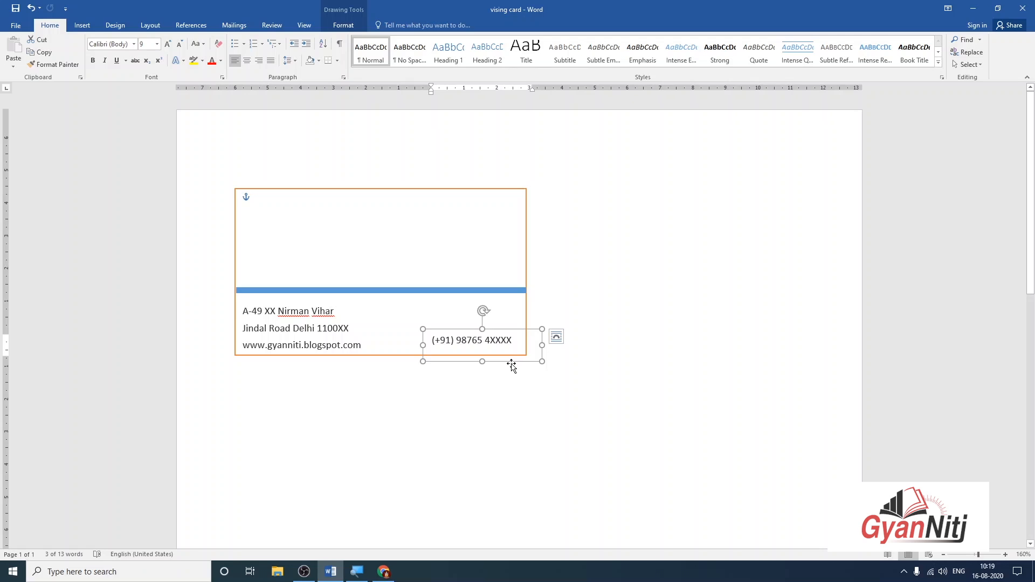
left_click_drag(511, 365, 511, 368)
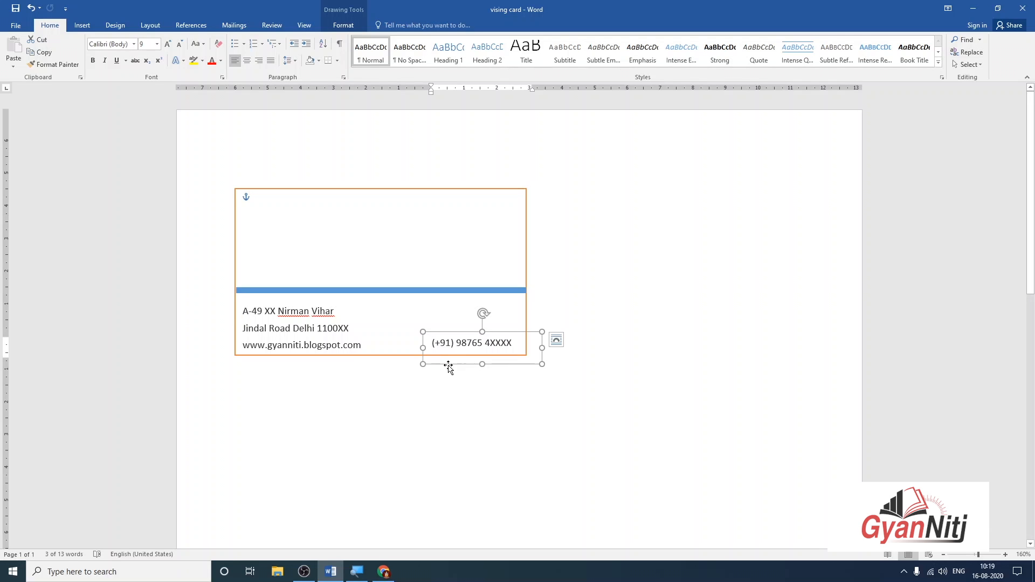
Undo an accidental copy and set the phone number level with the website line at bottom right.
left_click_drag(448, 364, 448, 349)
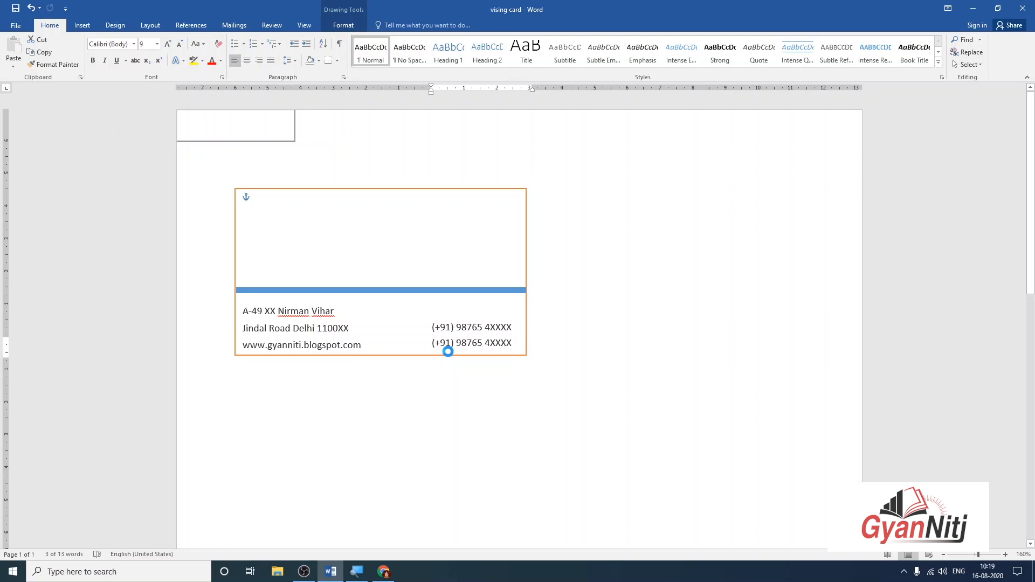
key("ctrl+z")
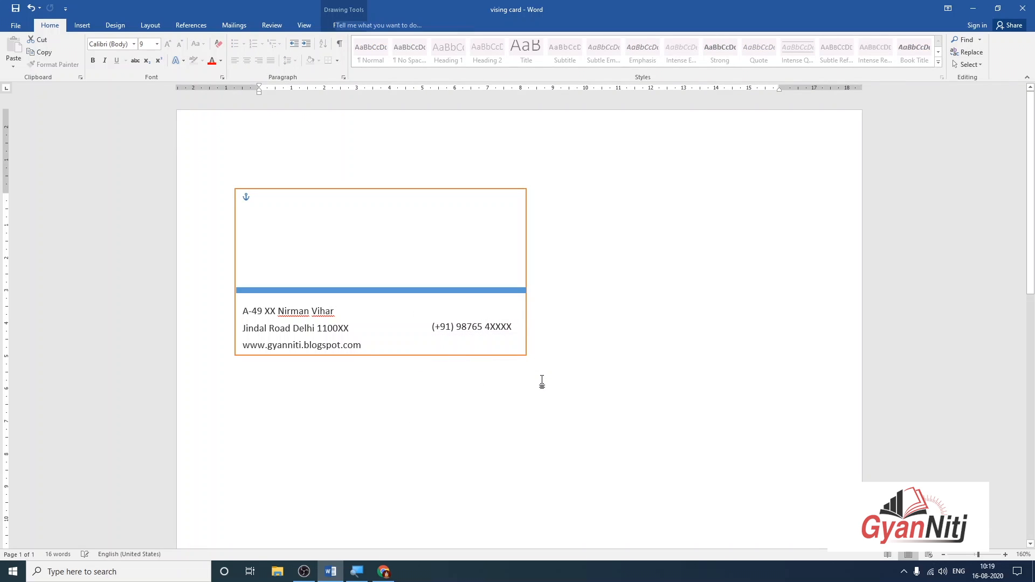
left_click(492, 332)
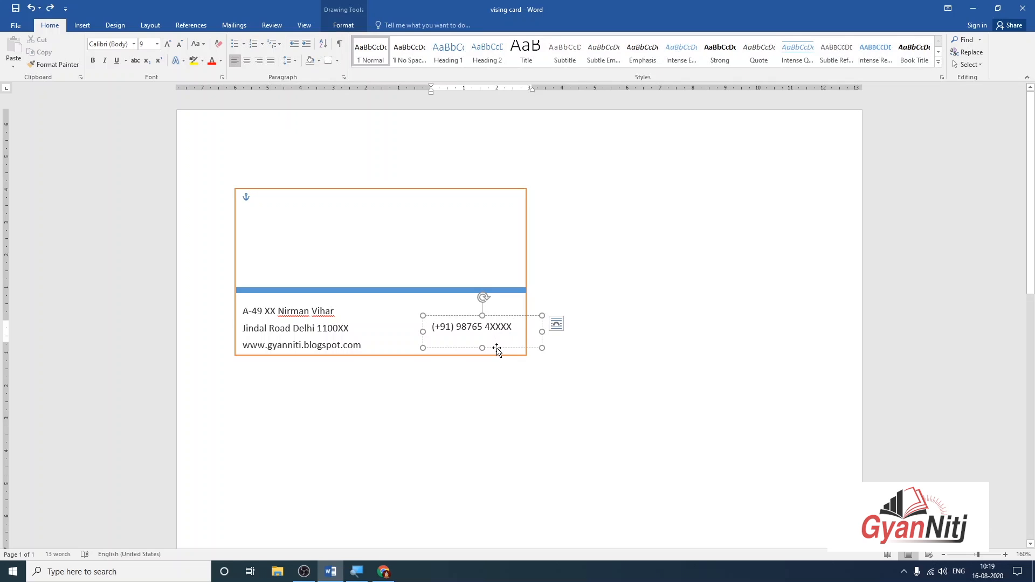
left_click_drag(496, 347, 496, 363)
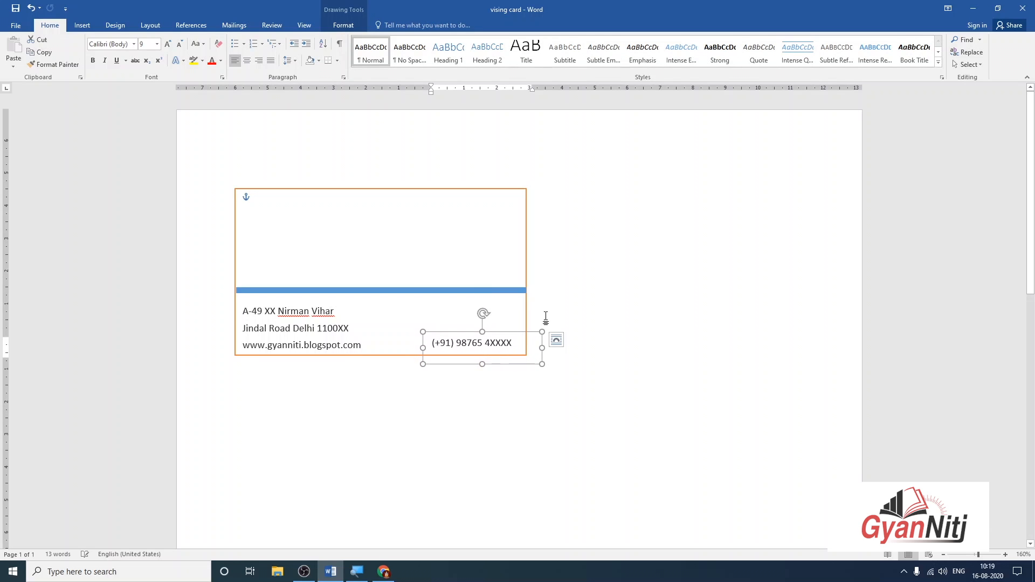
left_click(475, 277)
left_click(419, 292)
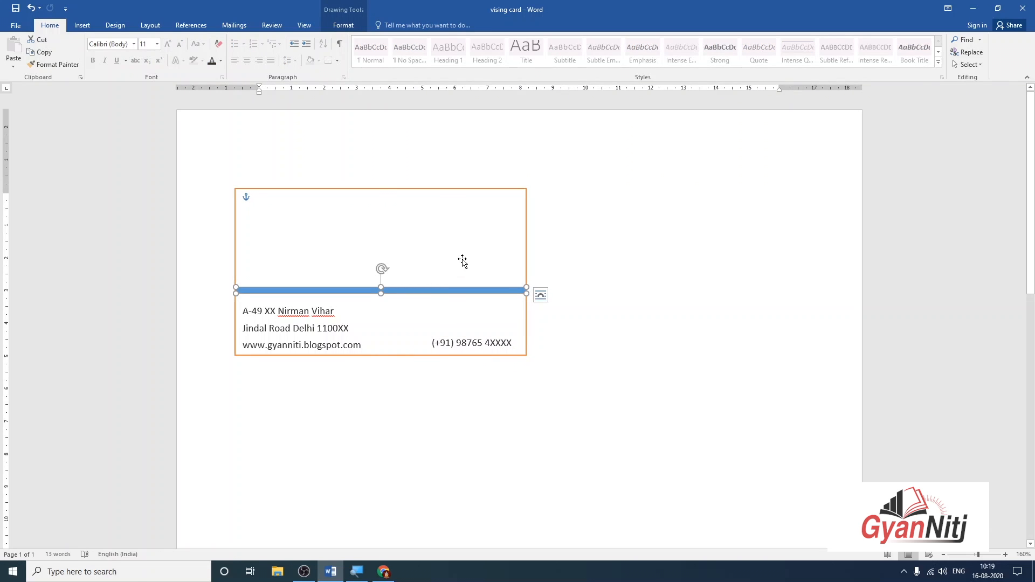
left_click(236, 190)
Copy the address block, right-align its text, and move it to the card's upper right.
left_click(301, 300)
left_click_drag(301, 303, 453, 229)
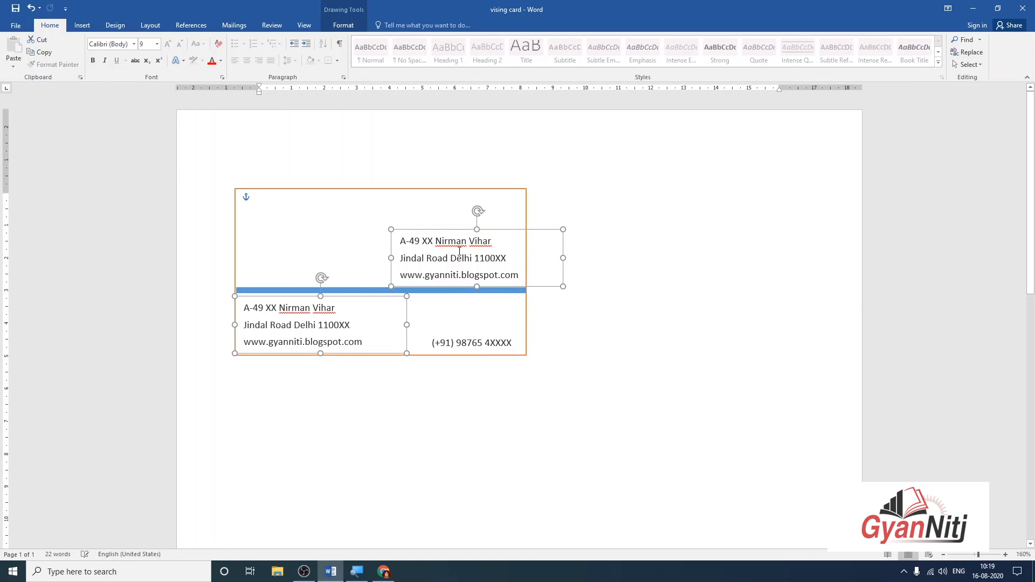
left_click(454, 232)
key("ctrl+a")
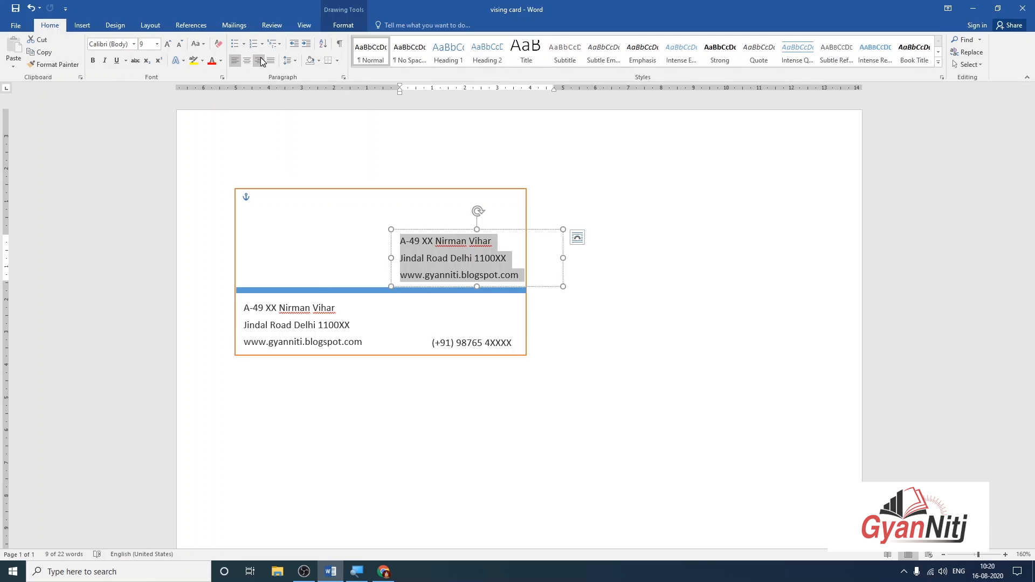
left_click(260, 59)
left_click(711, 185)
left_click(459, 257)
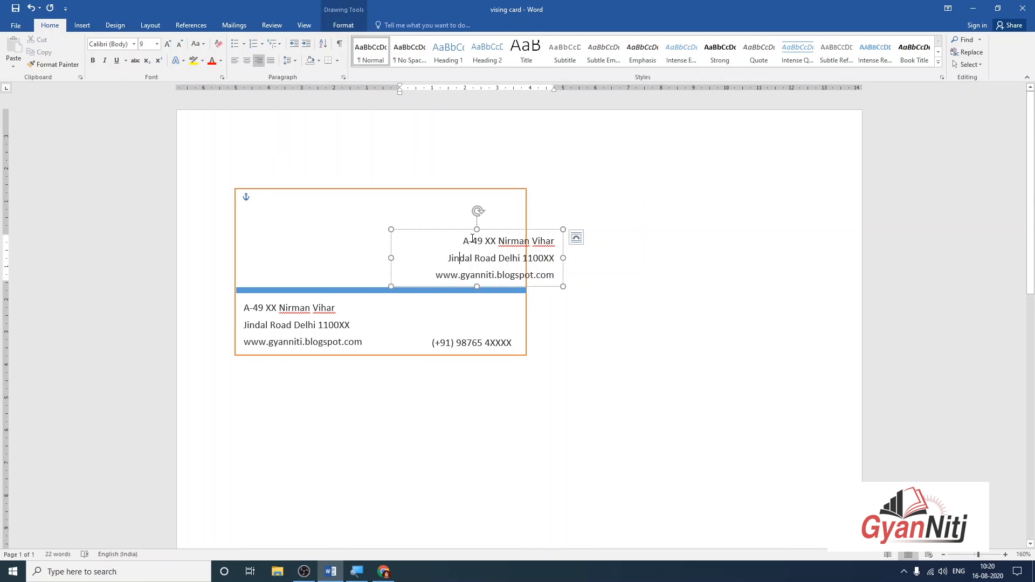
left_click_drag(502, 229, 645, 221)
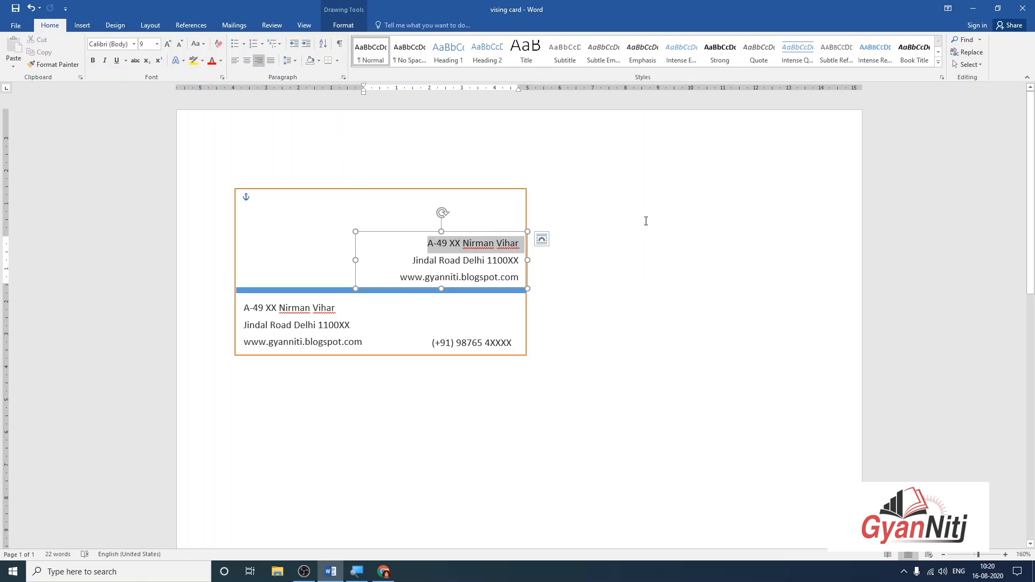
Replace line one with the cardholder's name and line two with 'Frontend Devloper'.
key("BackSpace")
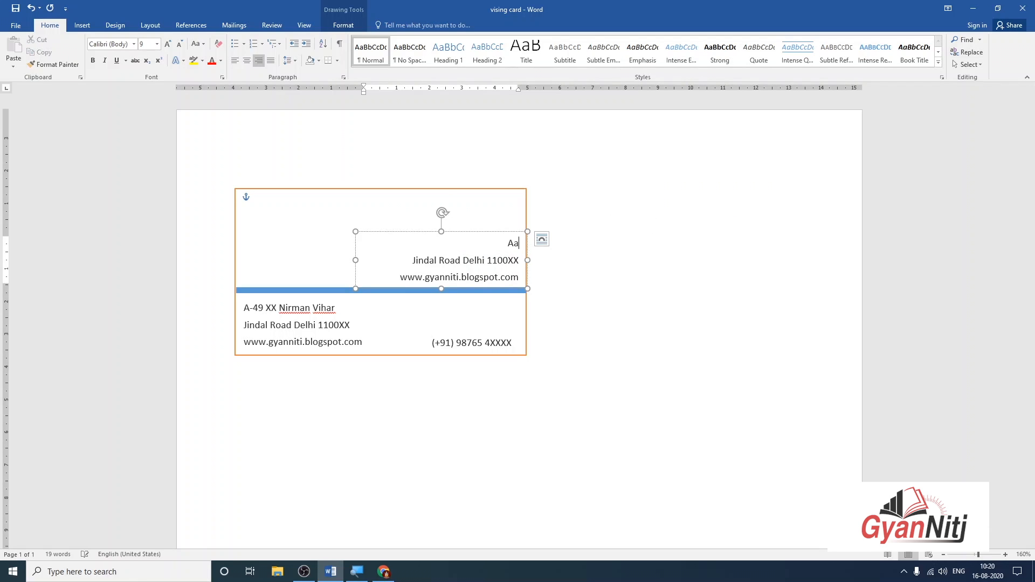
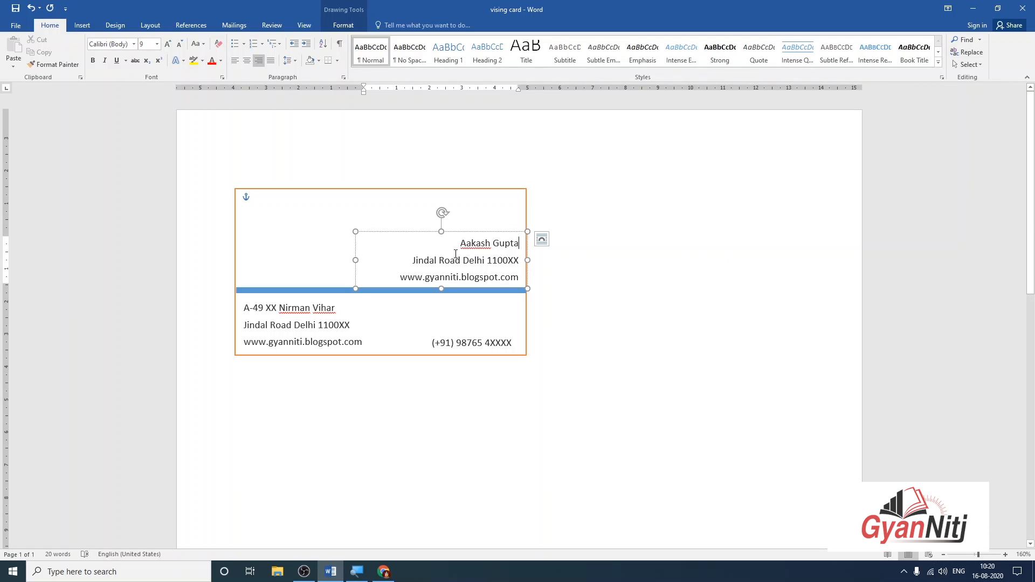
left_click_drag(412, 259, 626, 263)
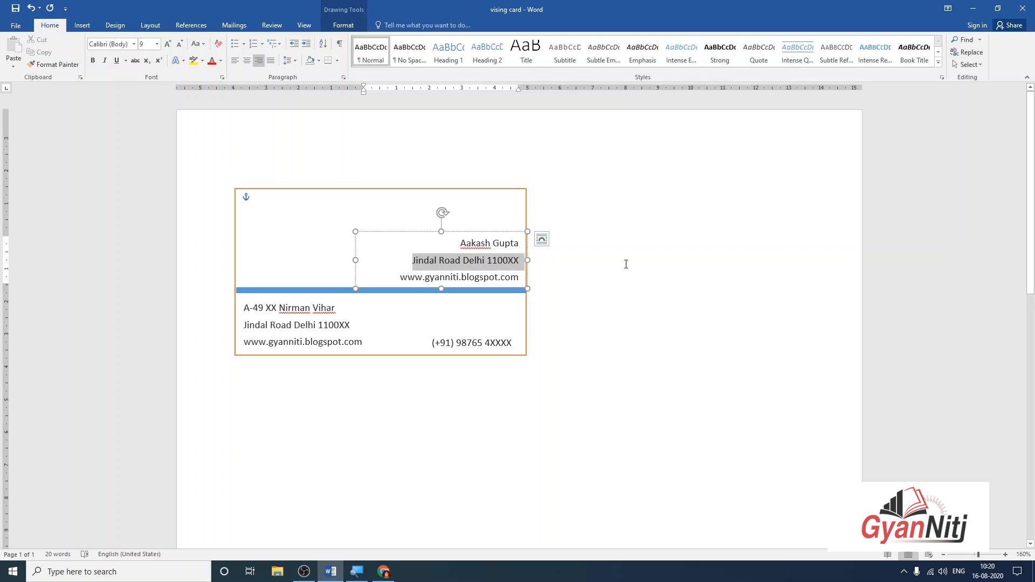
type("Fron")
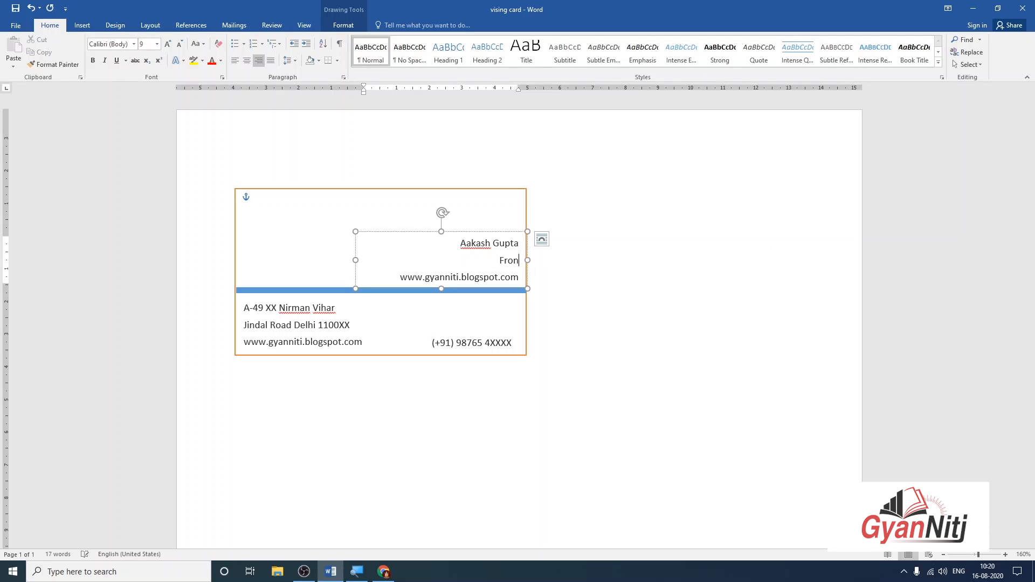
type("tend Devloper")
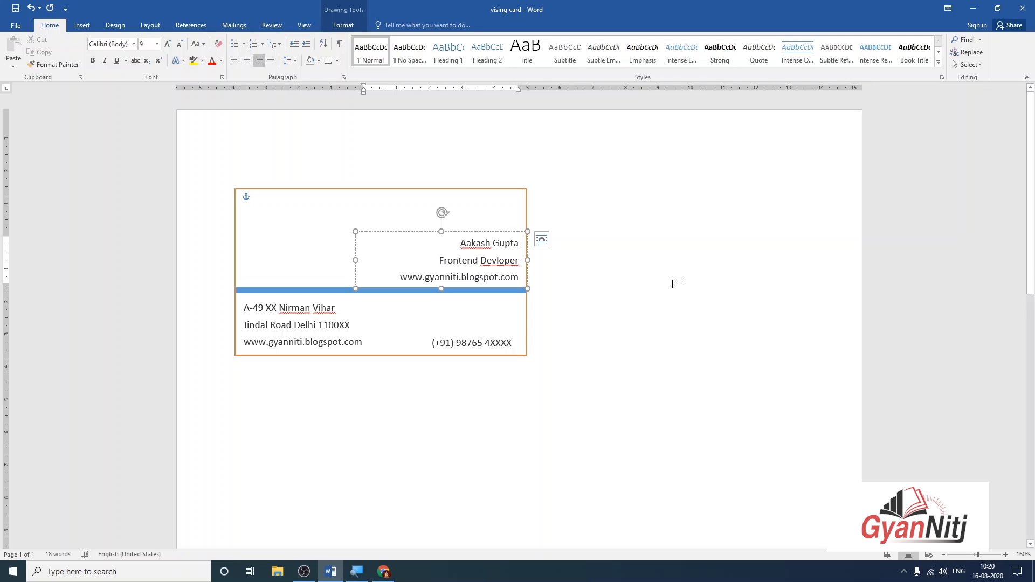
Correct the title to 'Frontend Developer' and add 'Web Developer', widening the box to fit.
right_click(495, 264)
left_click(536, 274)
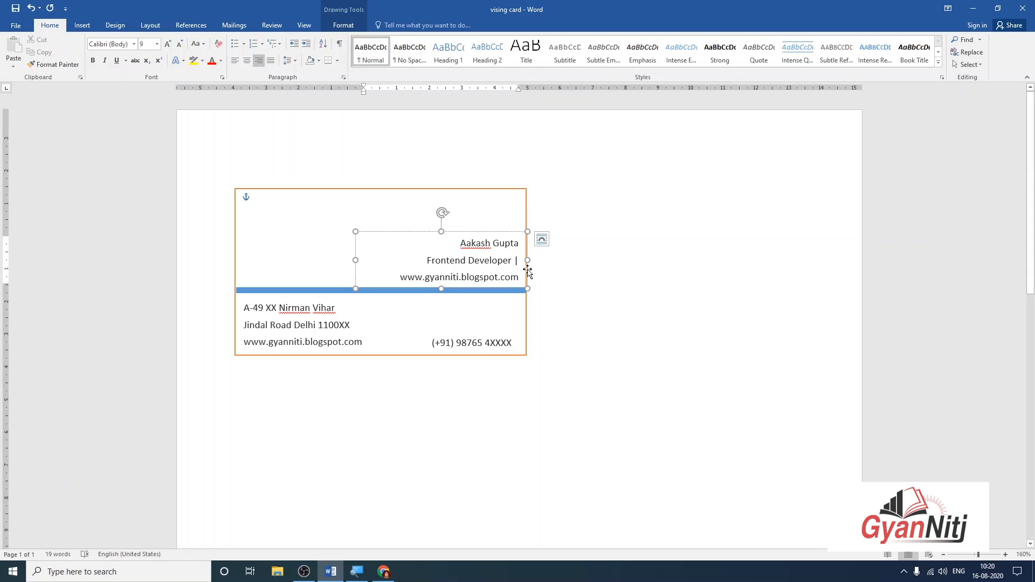
type("Web")
type(" dev")
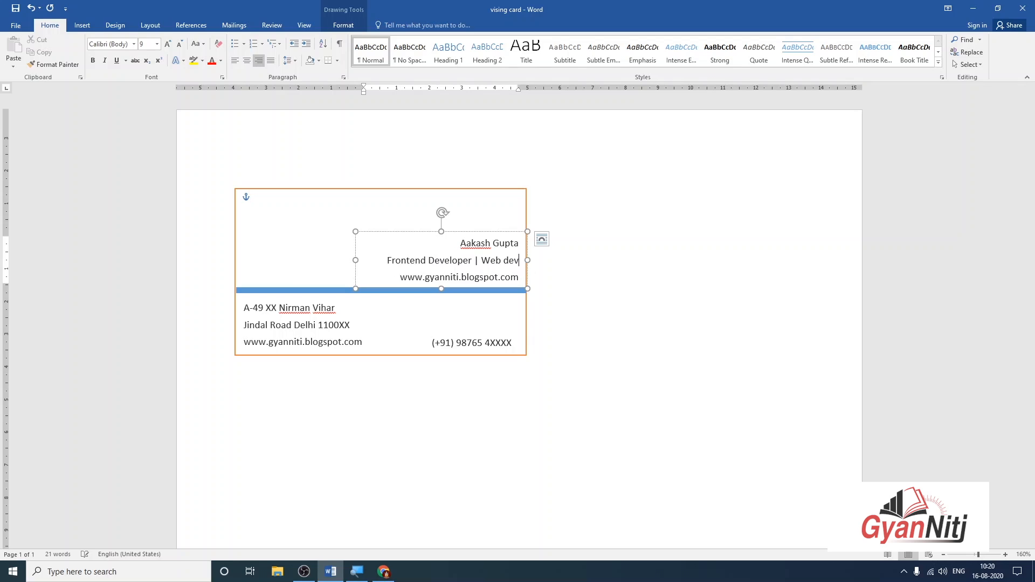
type("eloper")
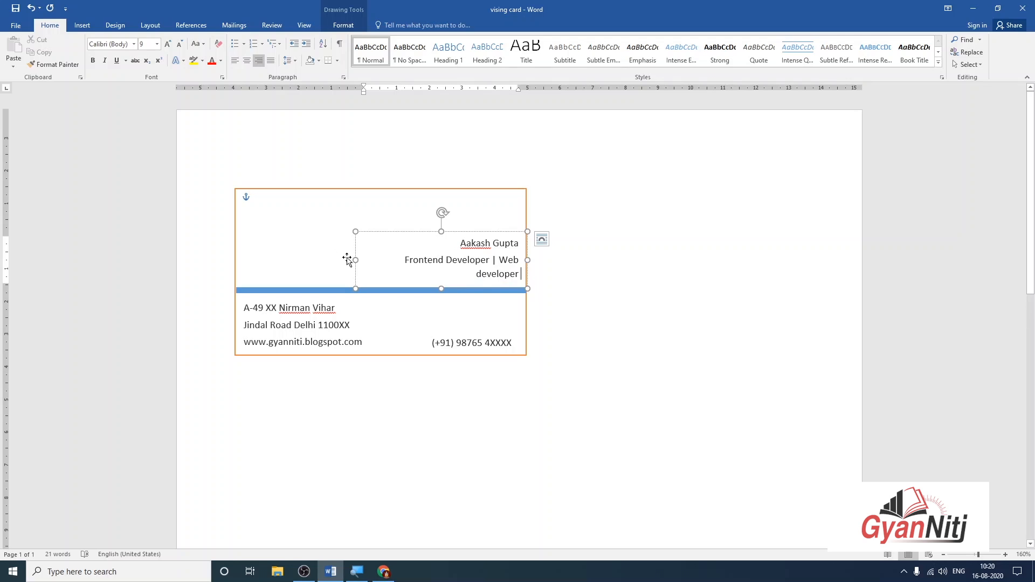
left_click_drag(354, 260, 337, 260)
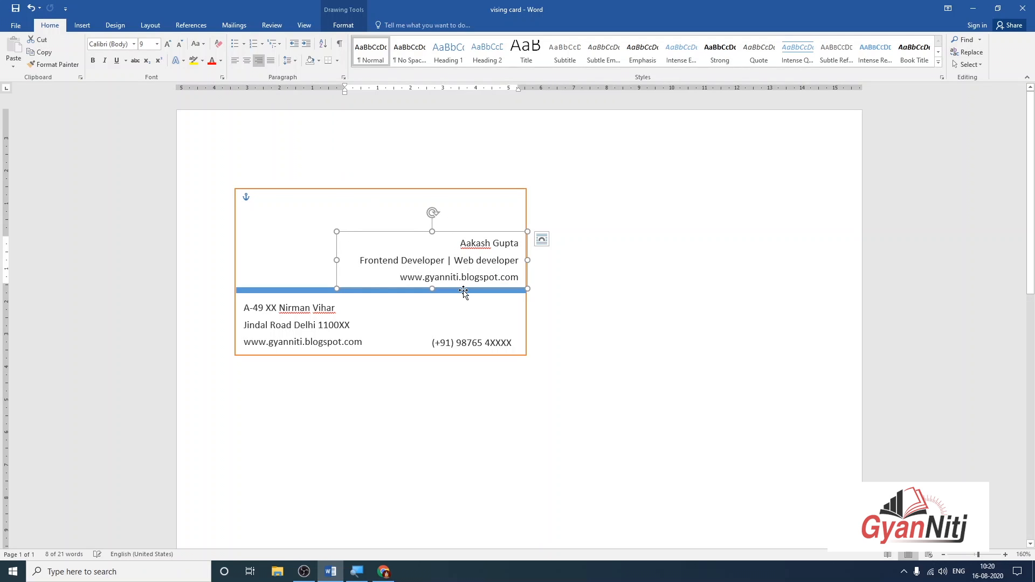
left_click(475, 277)
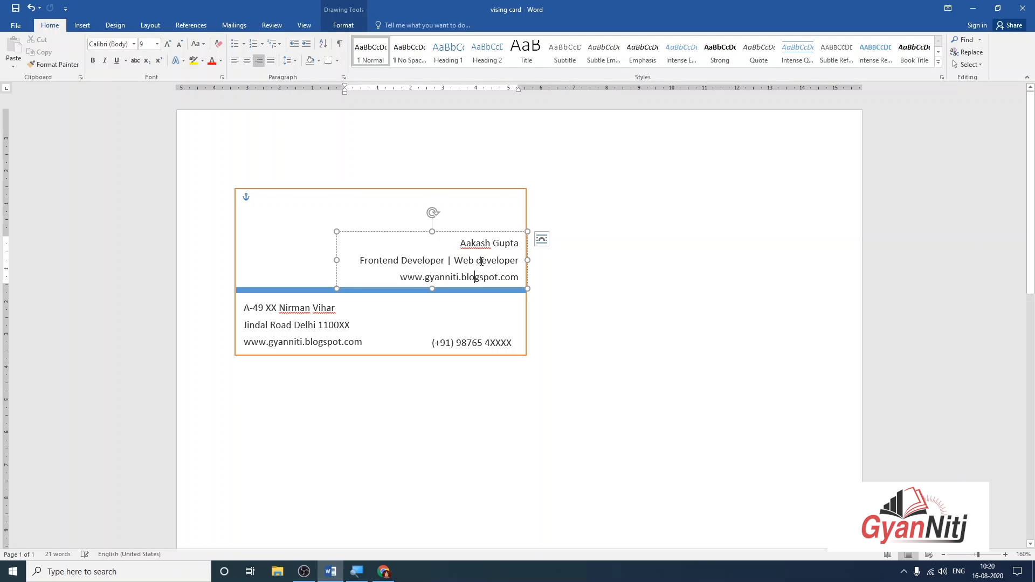
type("D")
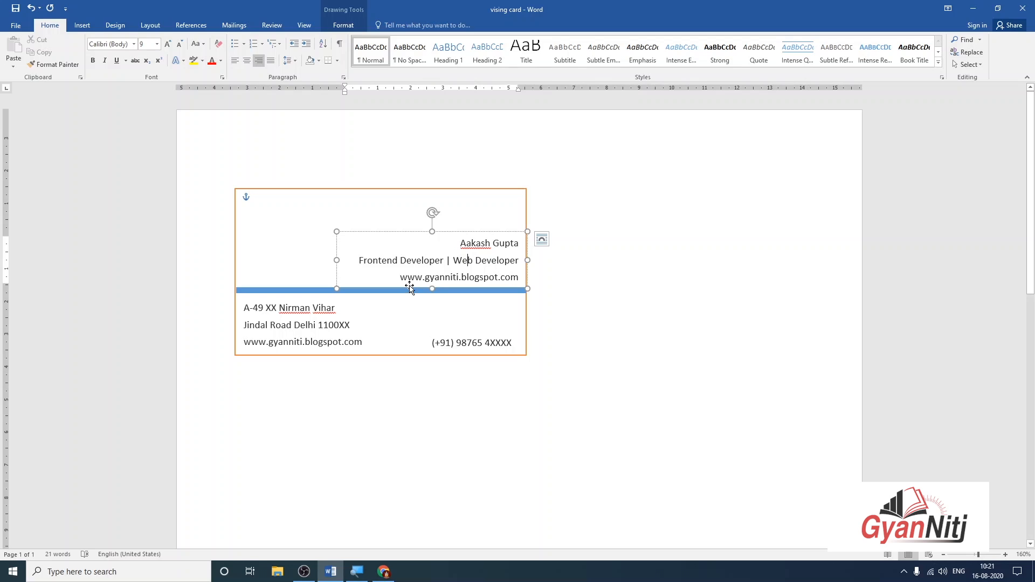
Replace the third line's website with the company e-mail address, then select the name line.
left_click_drag(399, 278, 591, 277)
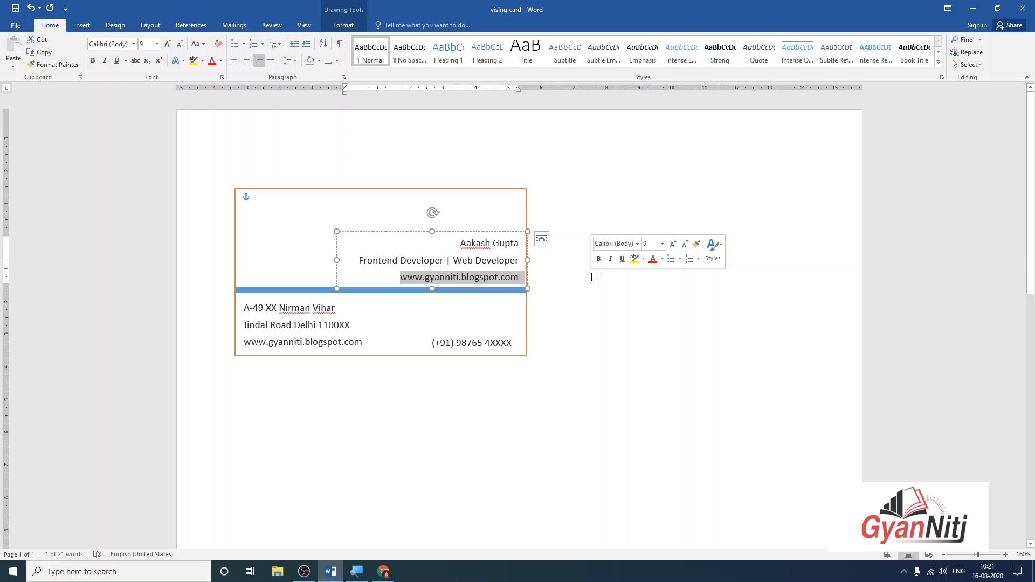
key("BackSpace")
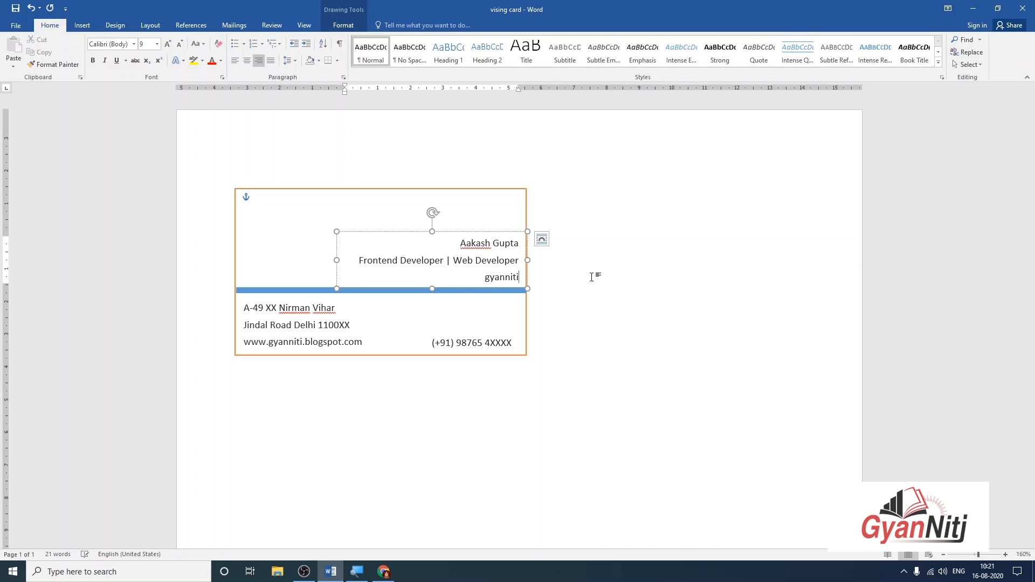
left_click(634, 282)
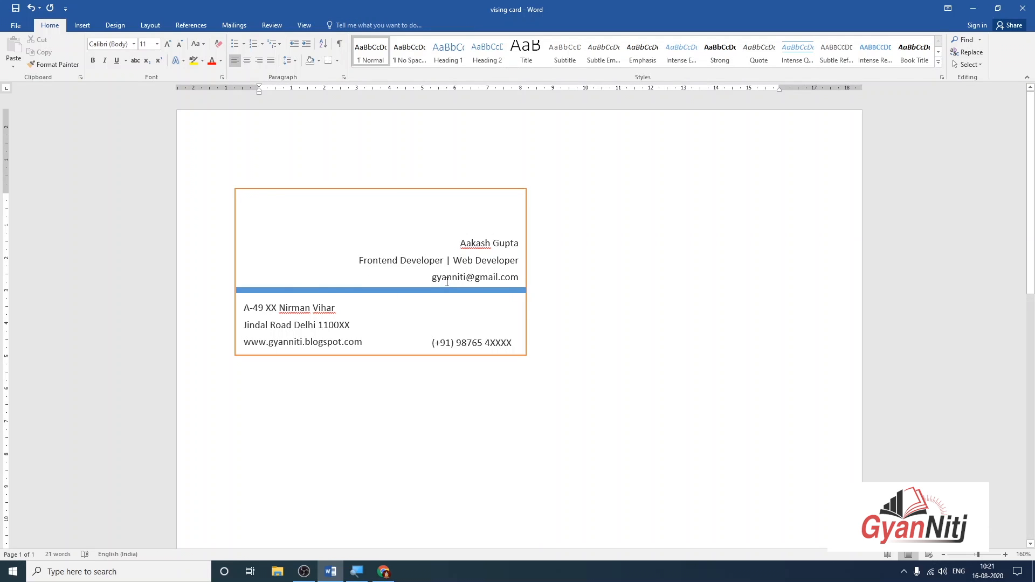
left_click(447, 282)
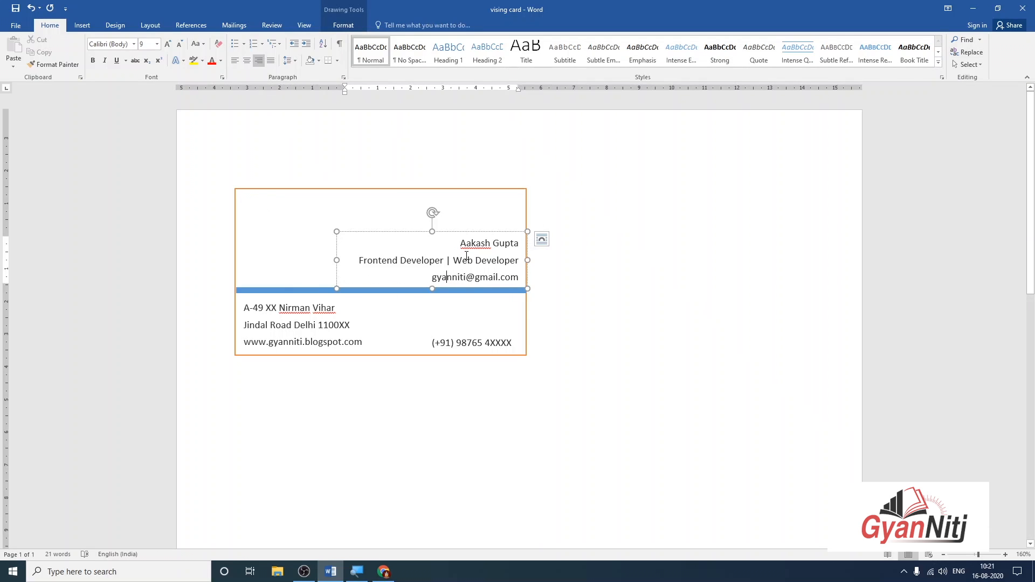
left_click(384, 200)
left_click(728, 220)
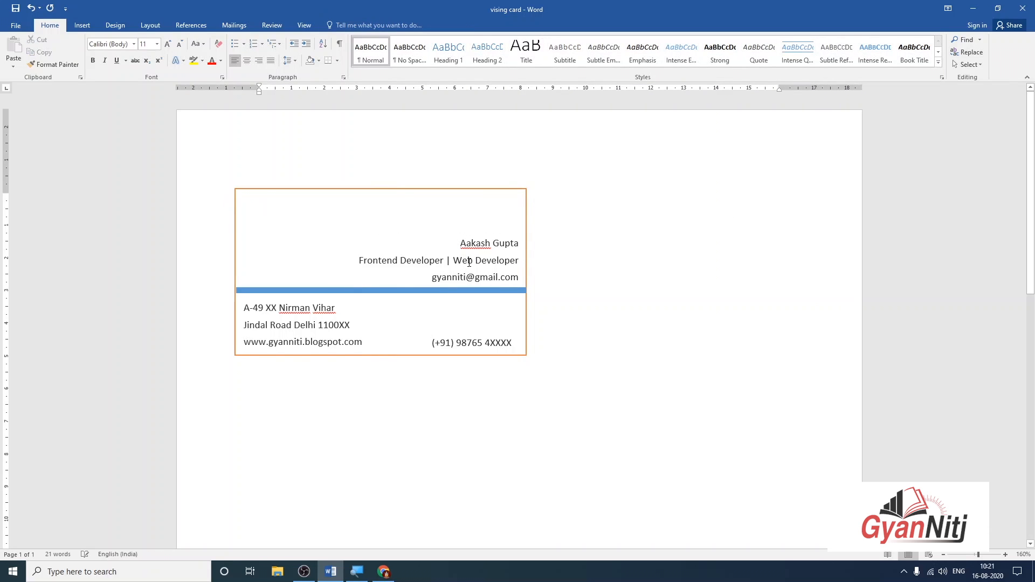
left_click(469, 262)
left_click_drag(459, 243, 626, 241)
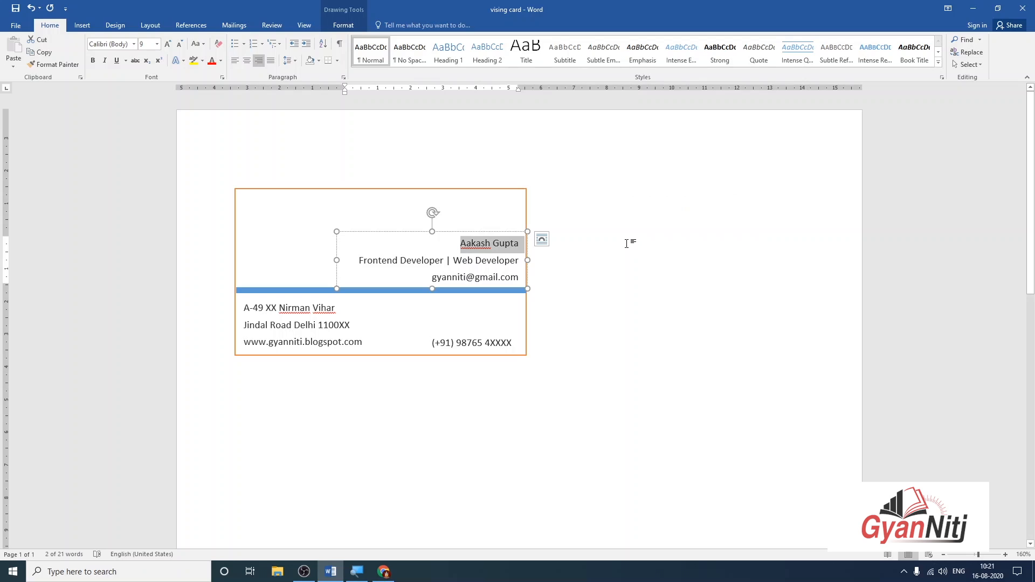
Enlarge the name to 12 pt and raise and lengthen its box so the e-mail line shows.
key("ctrl+bracketright")
key("ctrl+bracketright")
key("ctrl+bracketright")
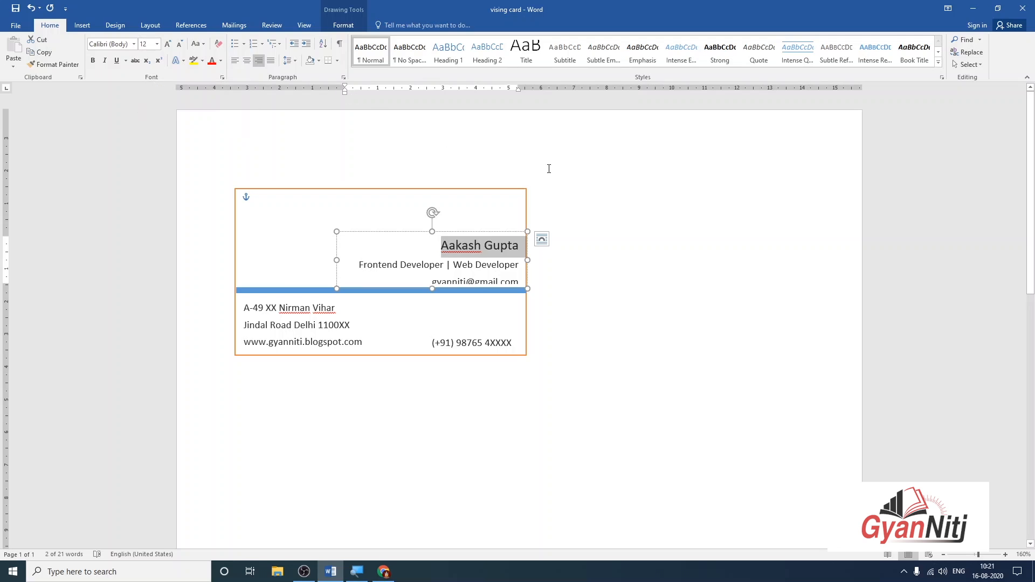
left_click(616, 219)
left_click(510, 264)
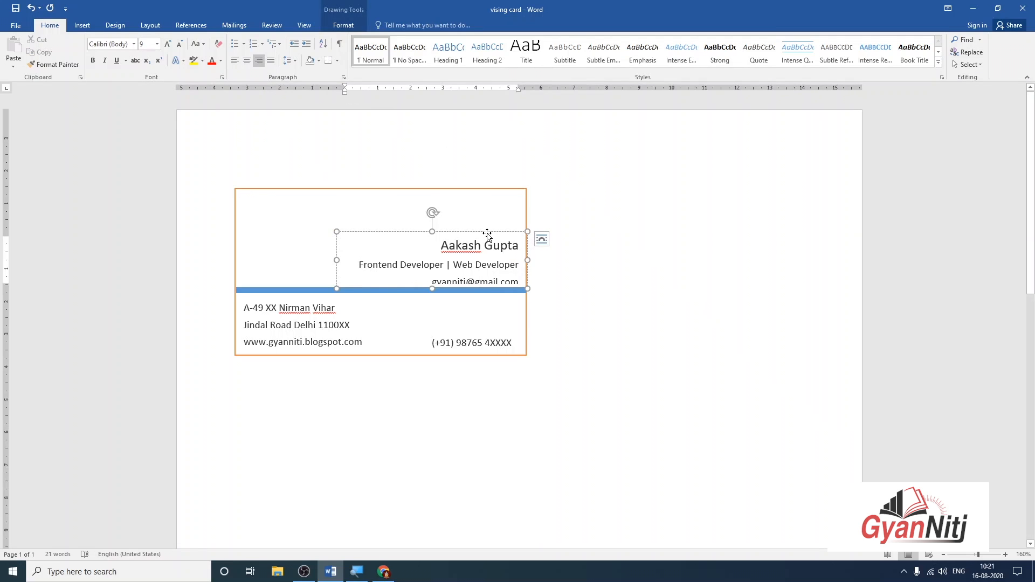
left_click_drag(485, 231, 484, 221)
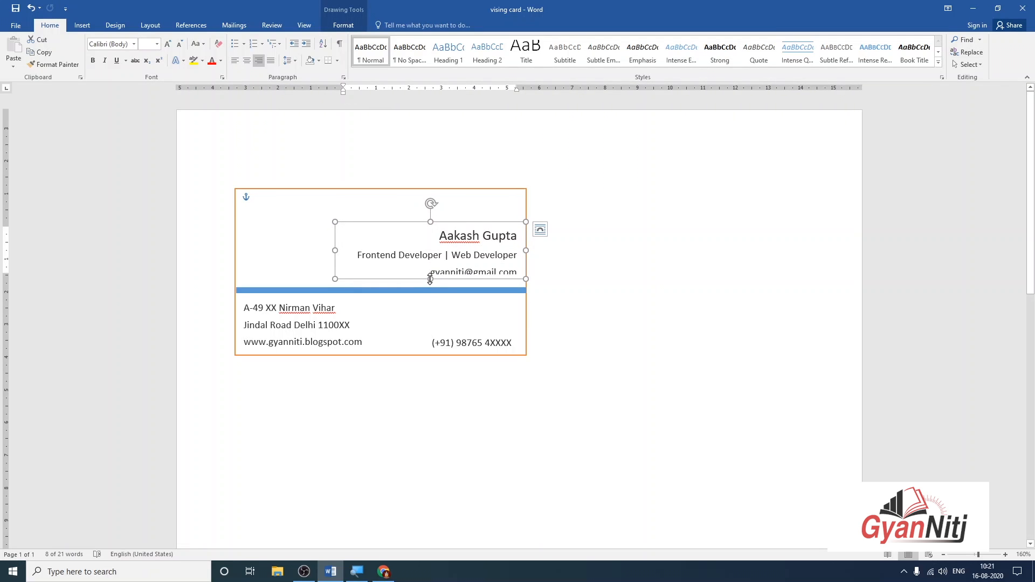
left_click_drag(431, 279, 430, 286)
left_click(539, 279)
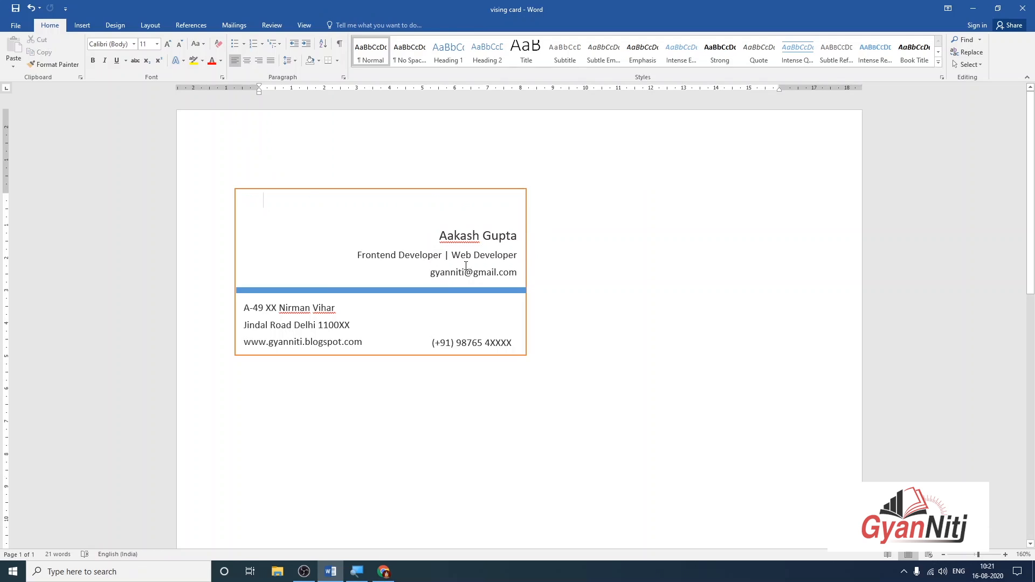
left_click(467, 266)
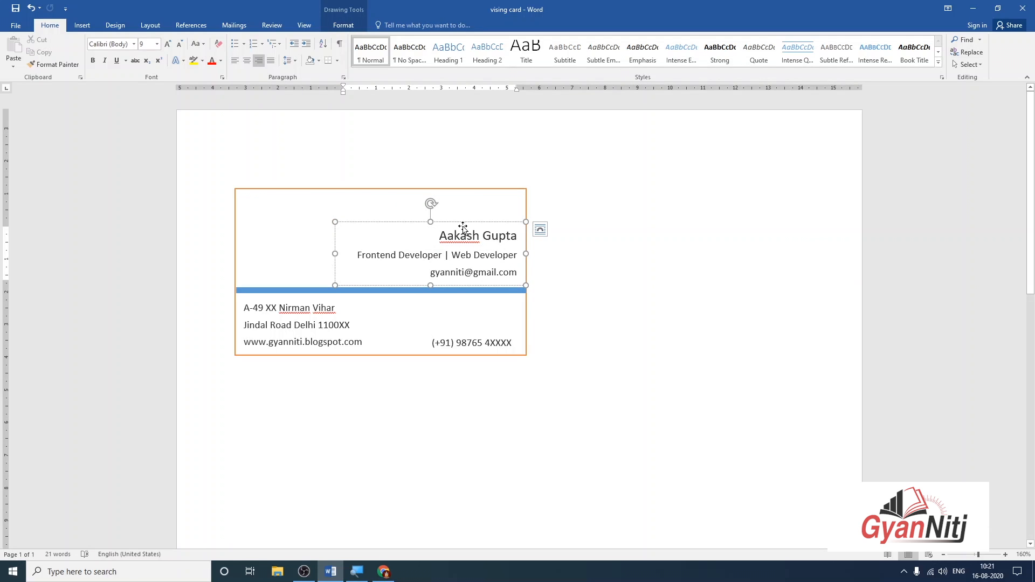
left_click_drag(462, 226, 462, 228)
left_click(651, 225)
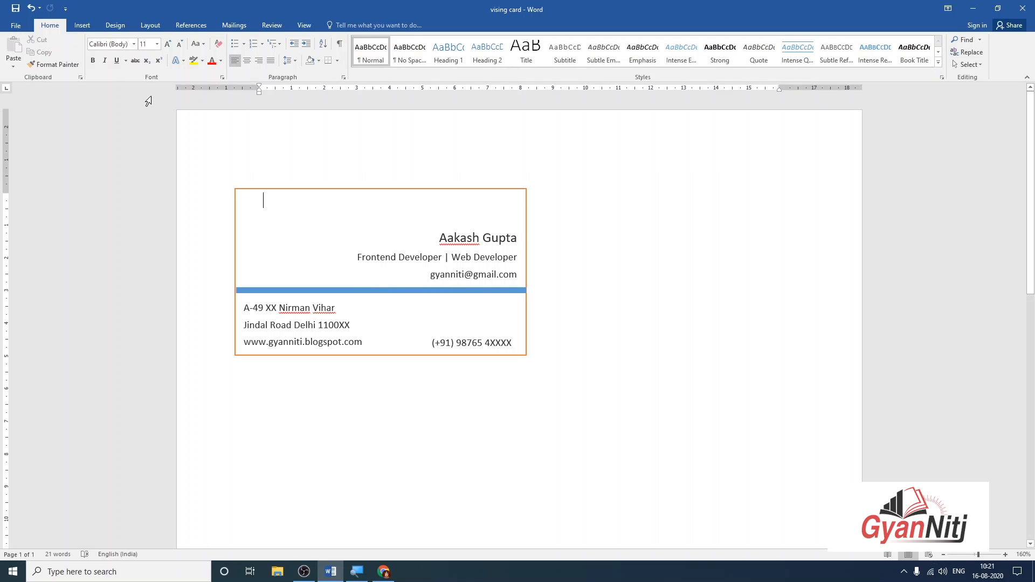
Insert the logo image from the Desktop and set its text wrapping to Through.
left_click(82, 25)
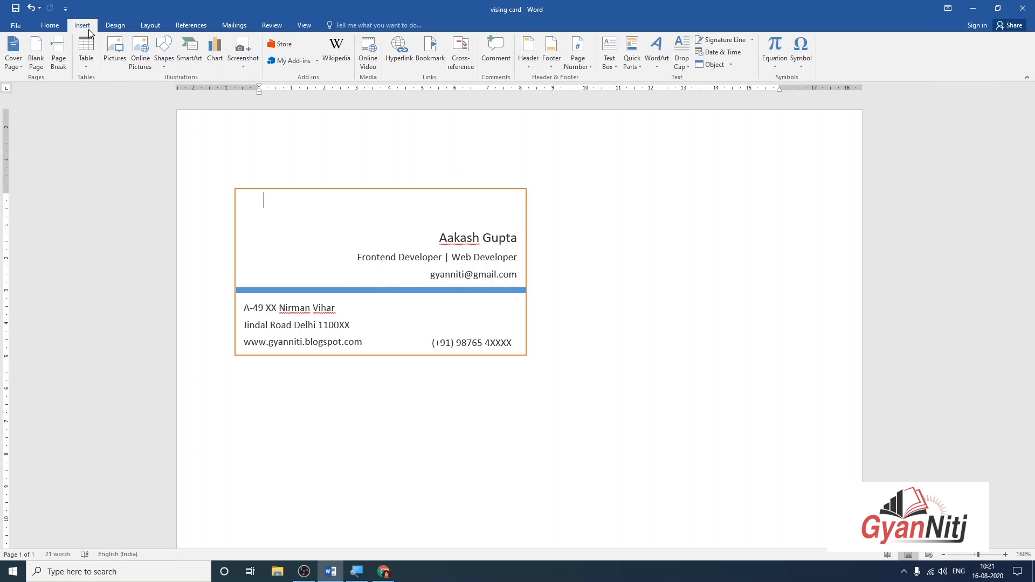
left_click(123, 52)
left_click(56, 129)
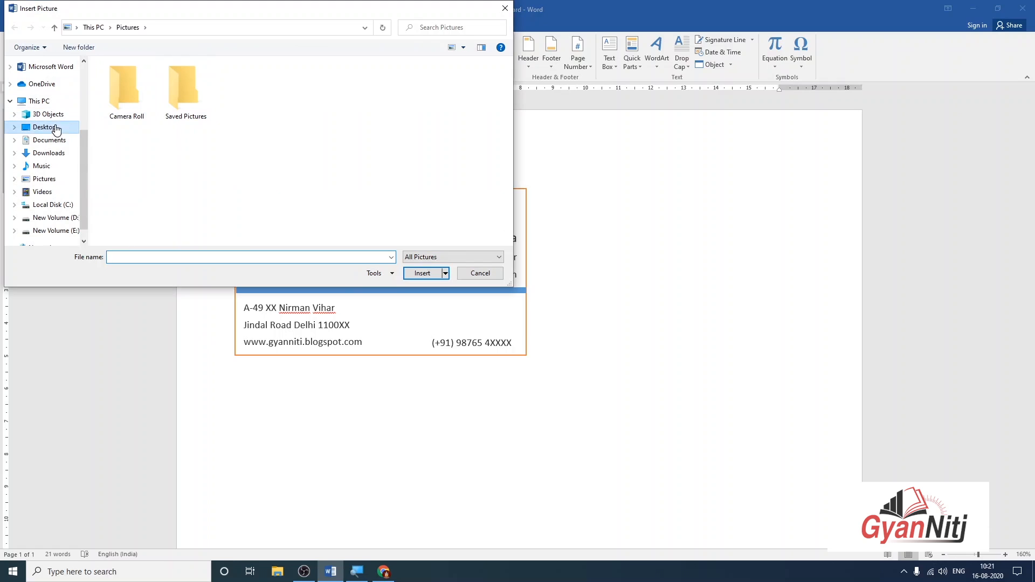
left_click(135, 105)
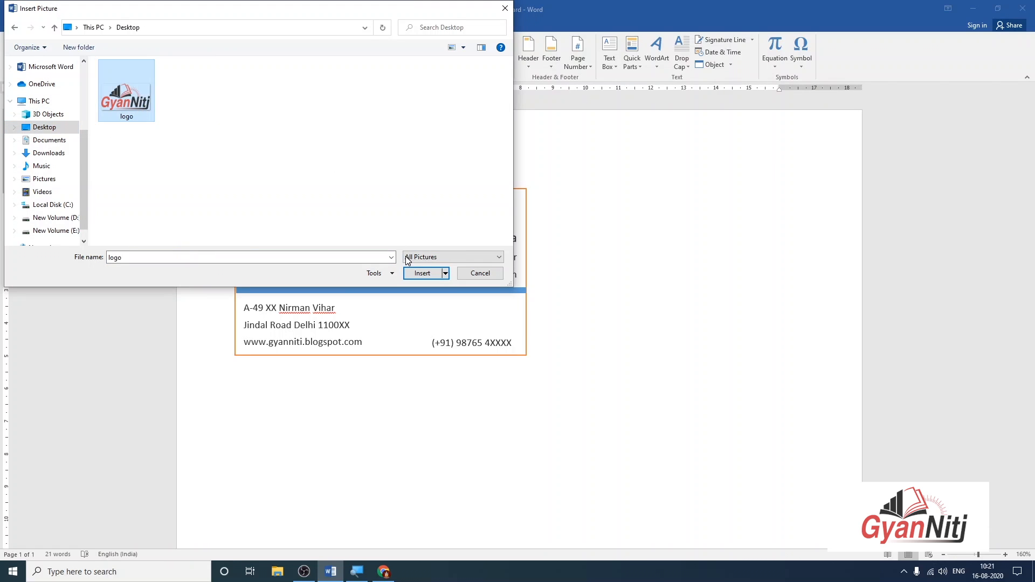
left_click(421, 273)
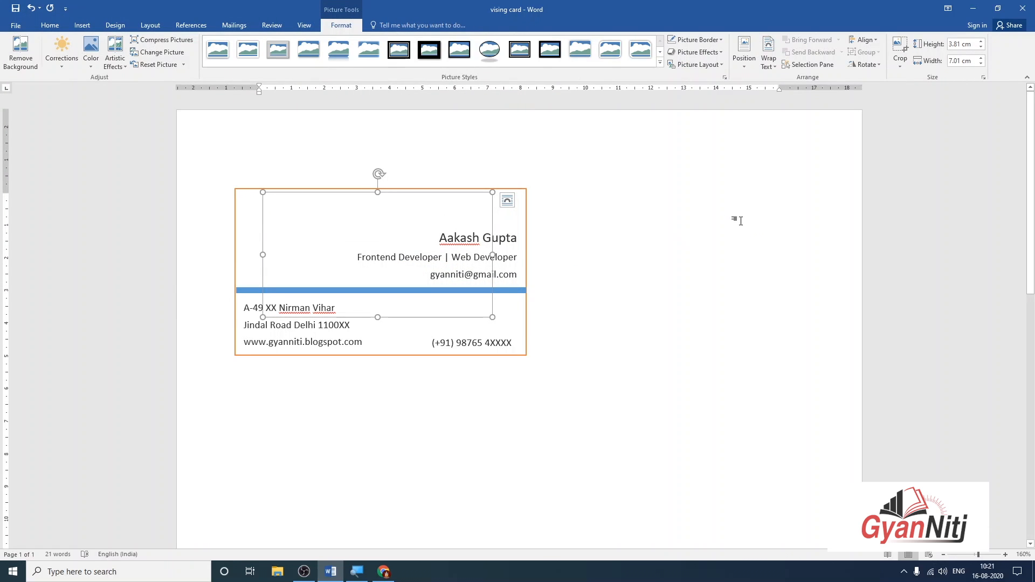
left_click_drag(307, 197, 306, 183)
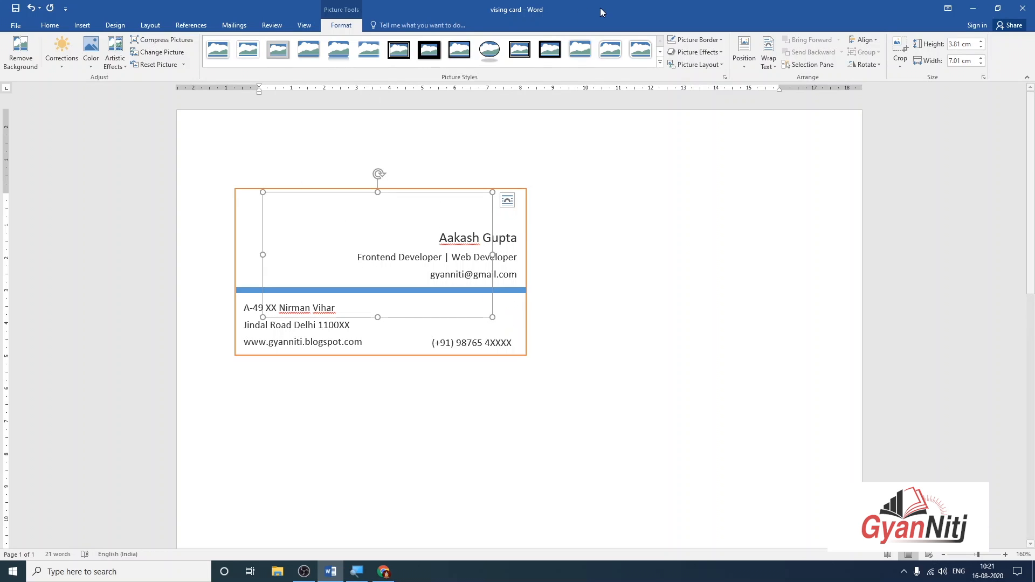
left_click(770, 64)
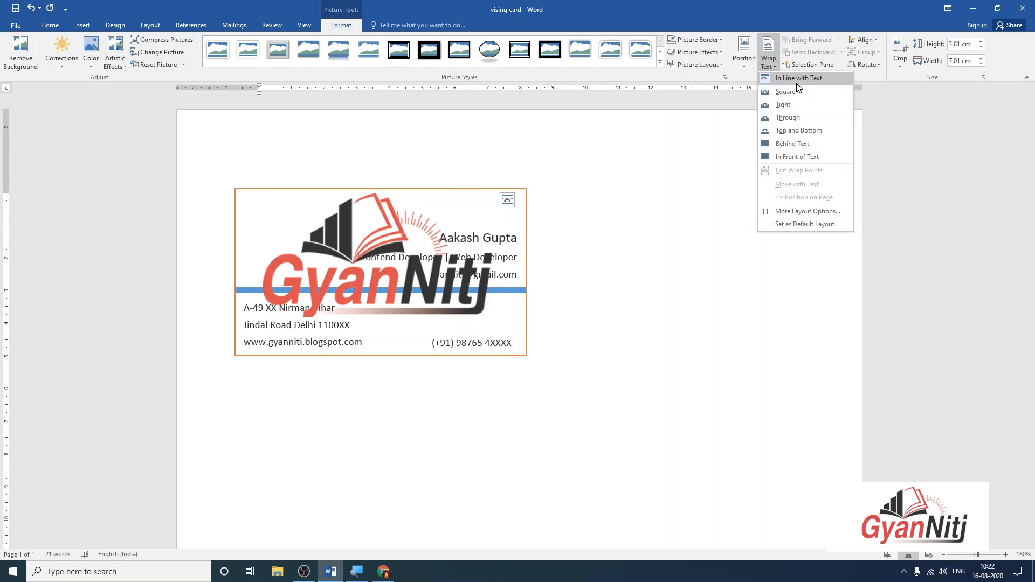
left_click(800, 116)
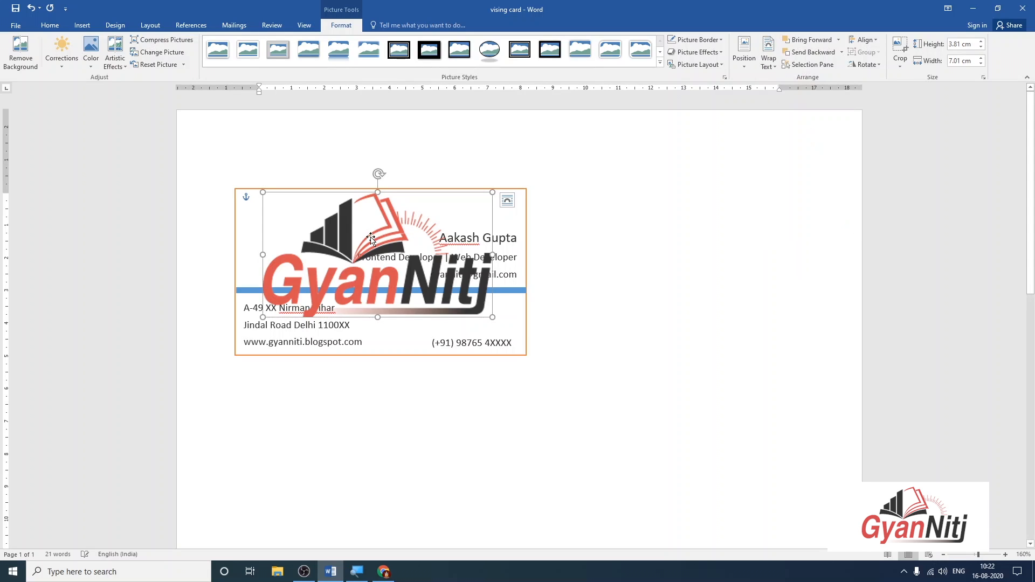
Resize the logo and place it in the card's top-left corner beside the name block.
left_click_drag(492, 192, 285, 217)
left_click(548, 127)
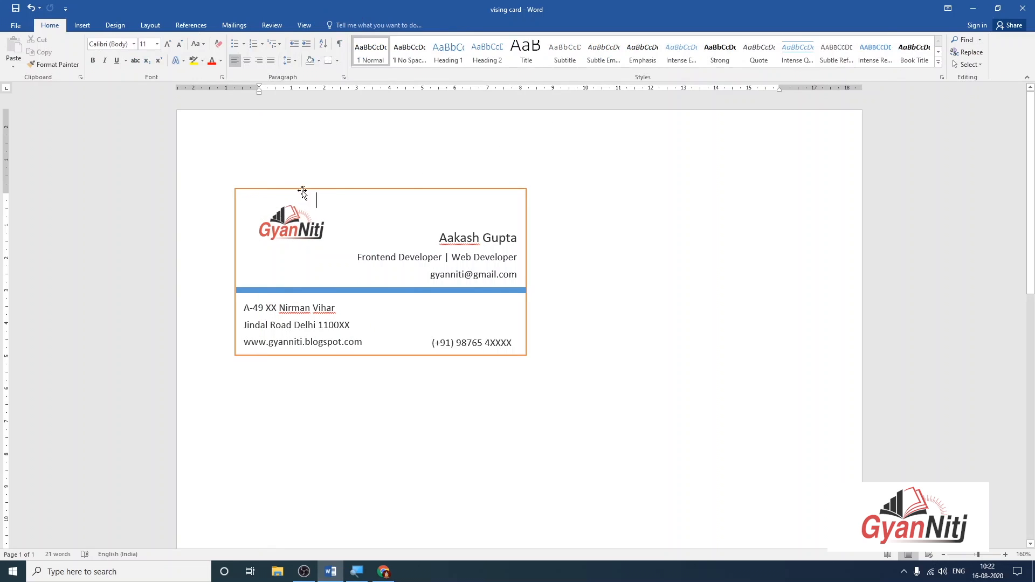
left_click(257, 215)
left_click_drag(271, 207, 262, 203)
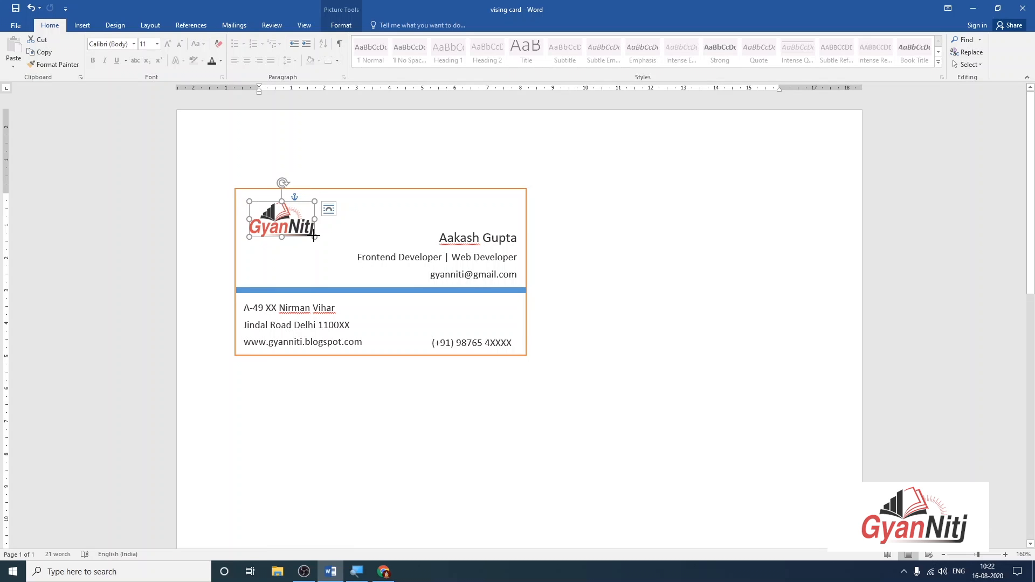
left_click_drag(314, 235, 324, 241)
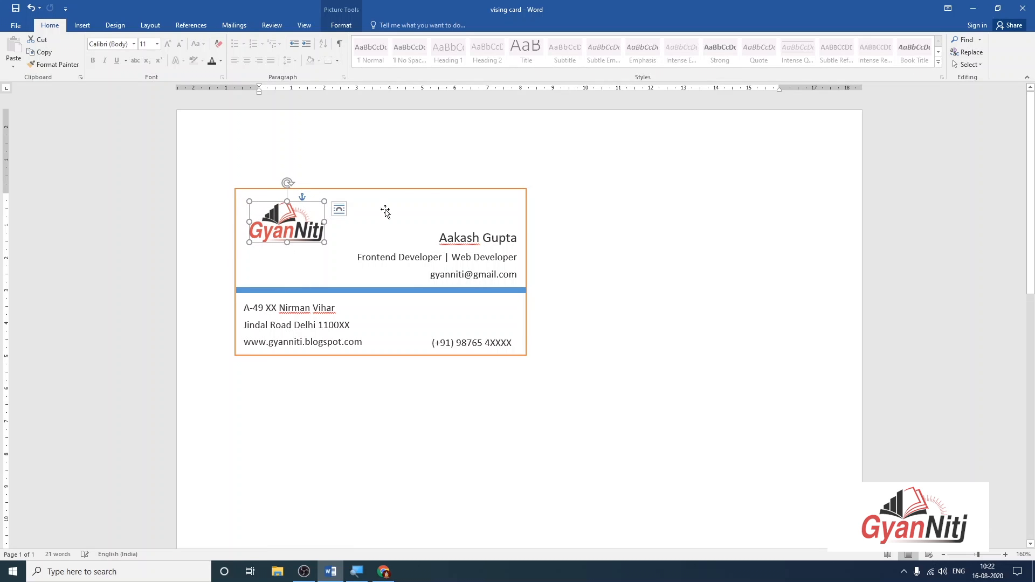
left_click(538, 157)
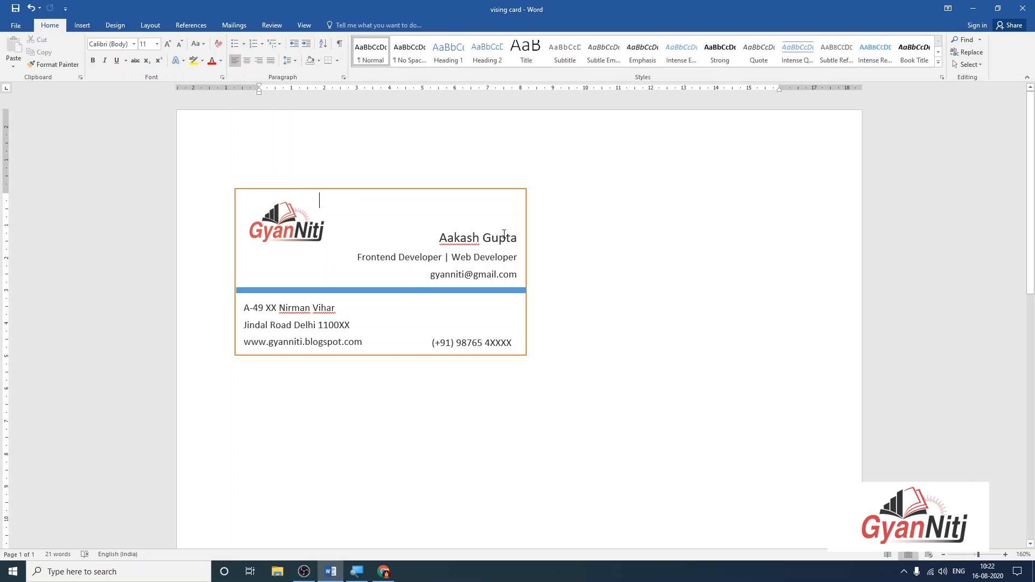
left_click(459, 242)
left_click_drag(439, 238, 518, 238)
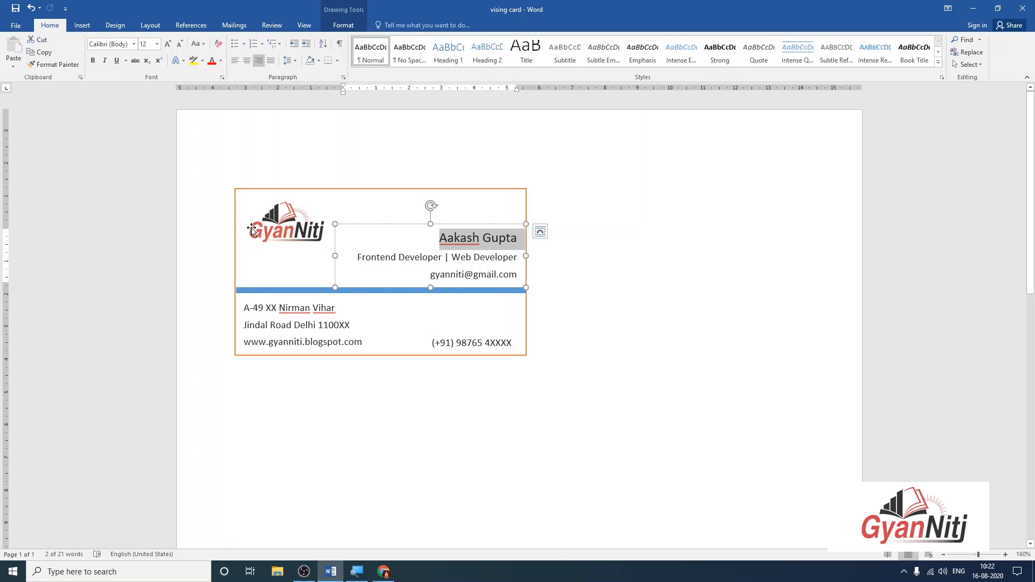
left_click(728, 261)
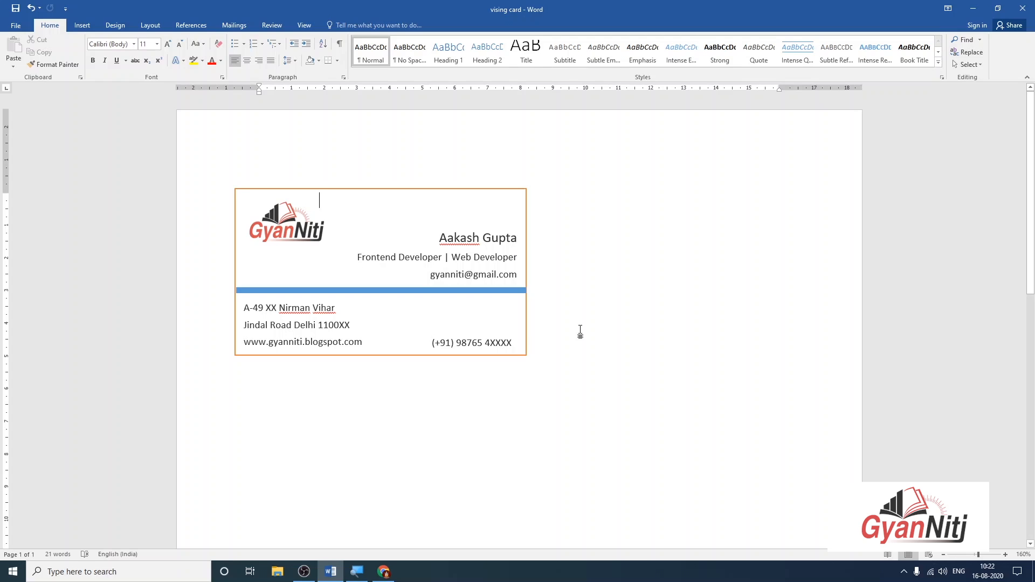
Open logo.png from the desktop in its own Chrome tab.
left_click(1032, 571)
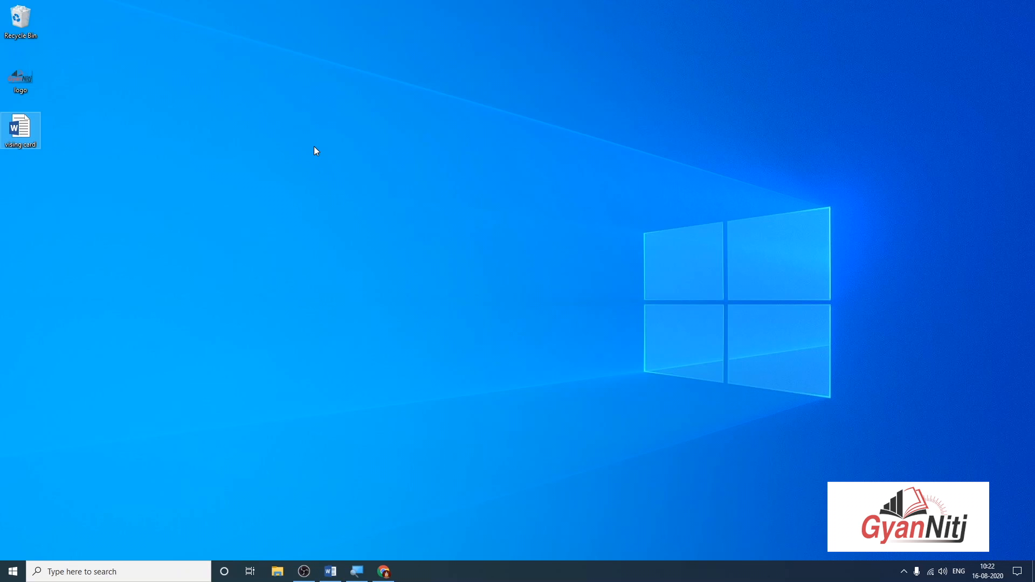
left_click_drag(25, 76, 345, 286)
left_click_drag(389, 533, 144, 9)
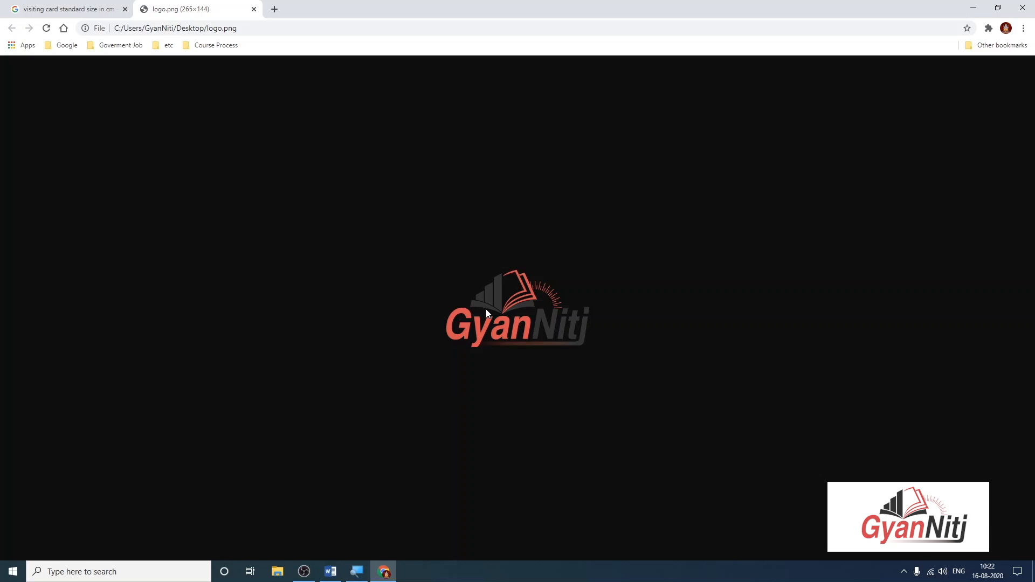
Inspect the logo in developer tools and view the body's #0e0e0e background style.
right_click(479, 323)
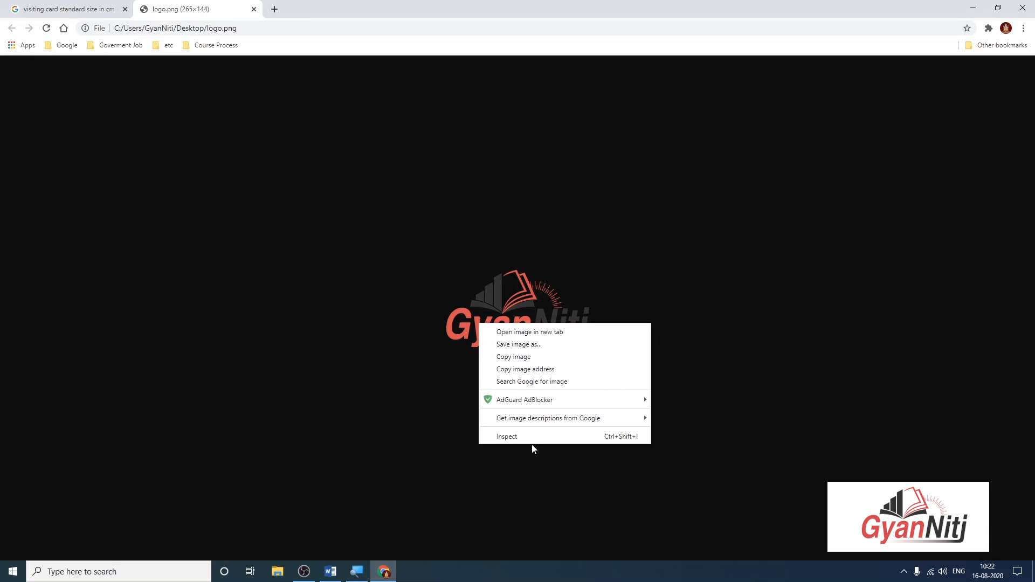
left_click(533, 444)
right_click(488, 322)
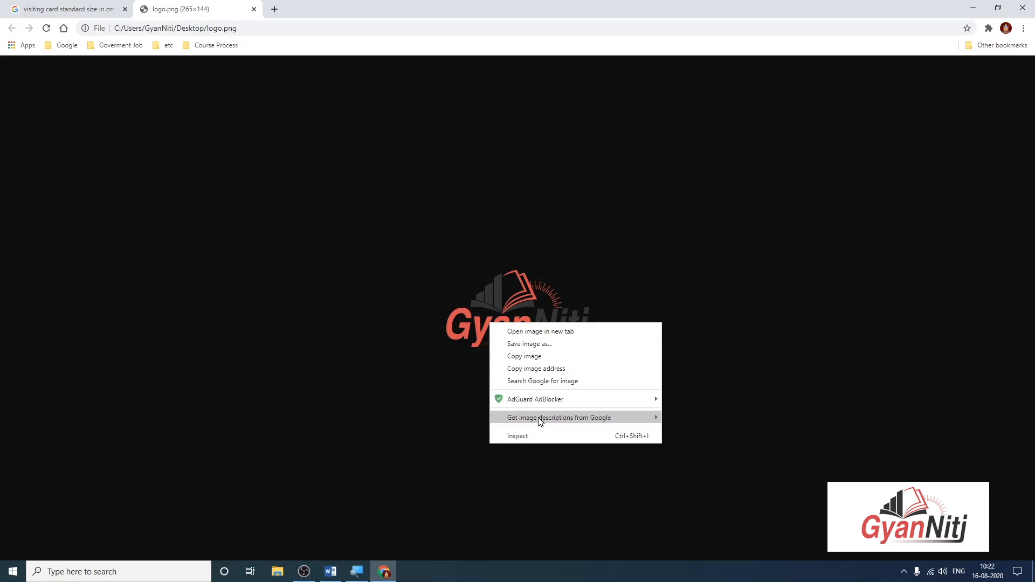
left_click(540, 435)
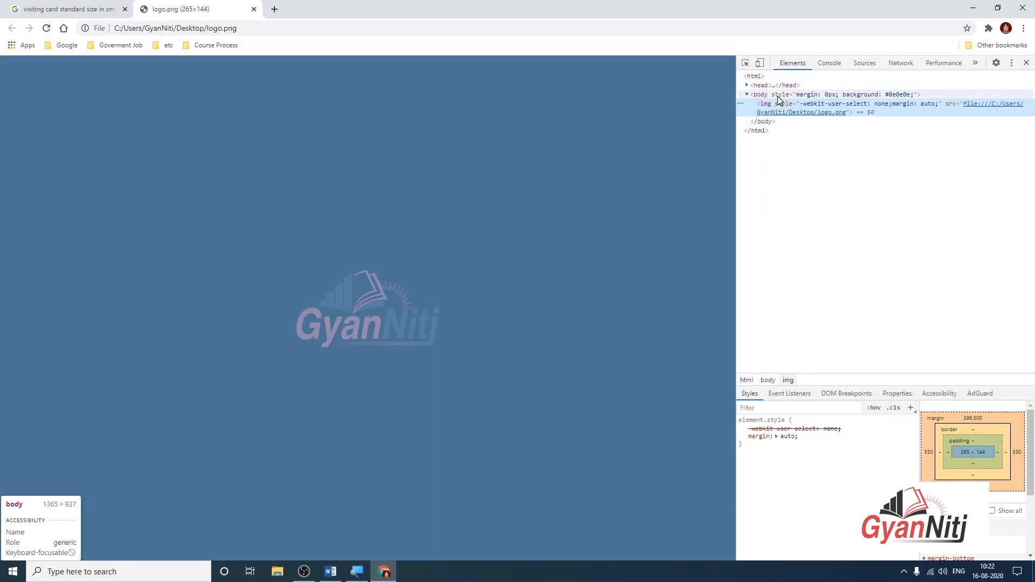
left_click(778, 97)
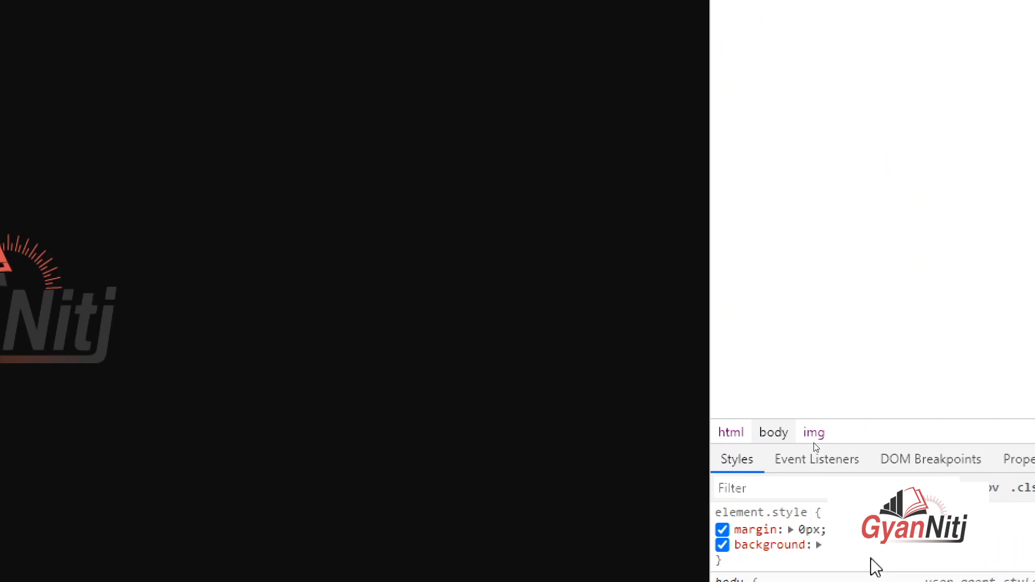
Sample the logo's red as the page background and read it as RGB 217, 81, 79.
left_click(823, 545)
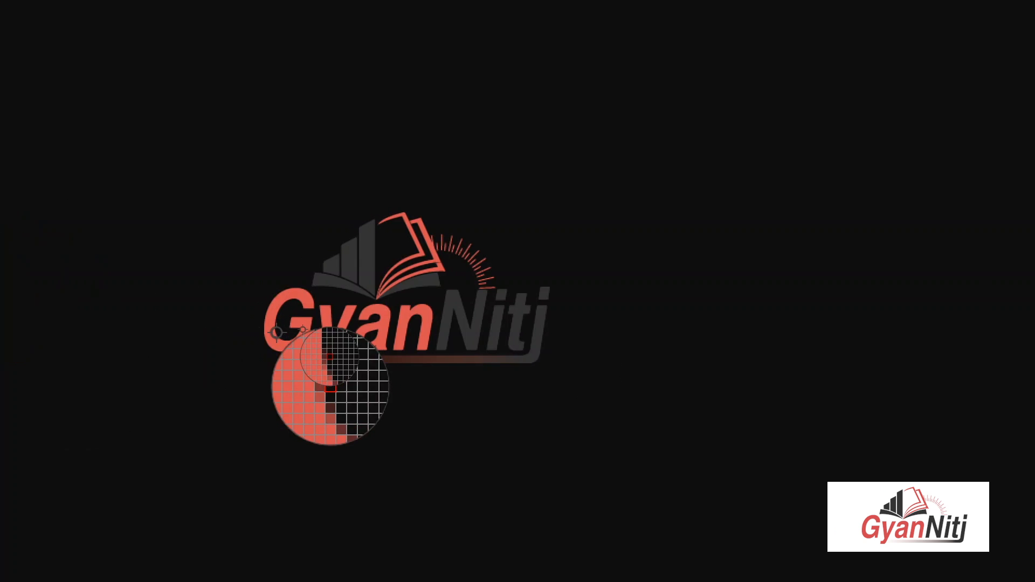
left_click(325, 354)
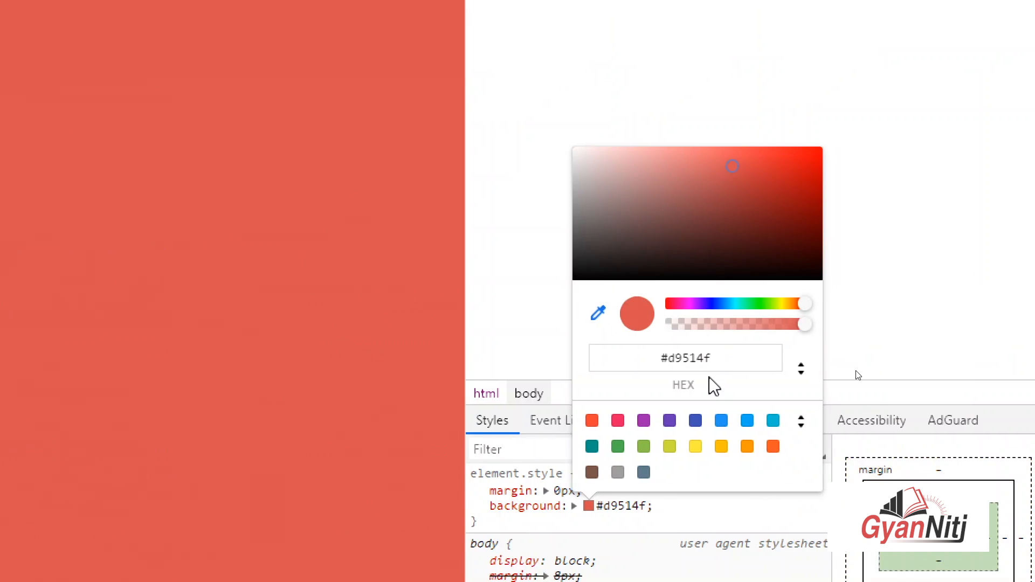
left_click_drag(667, 358, 726, 360)
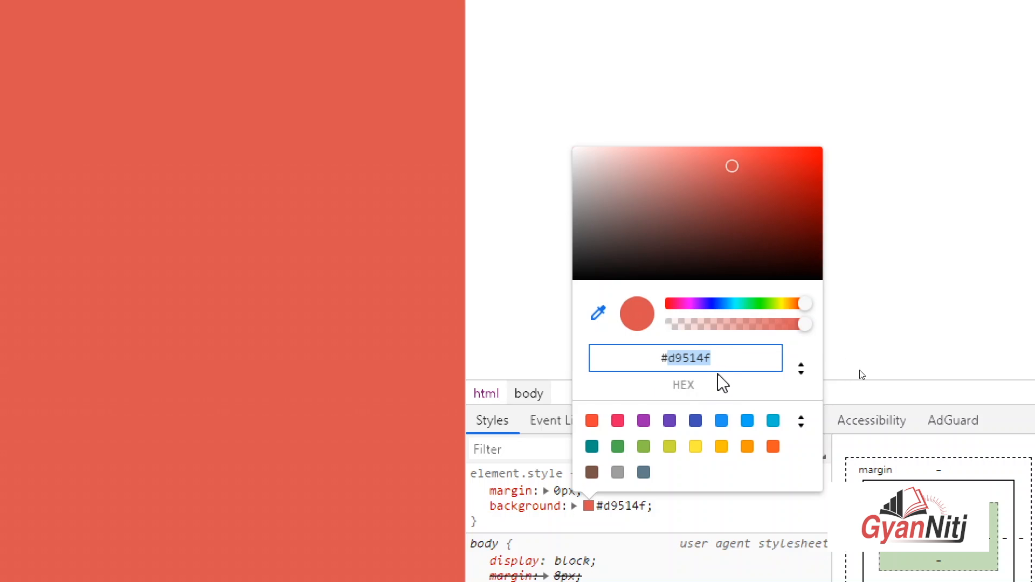
left_click(801, 369)
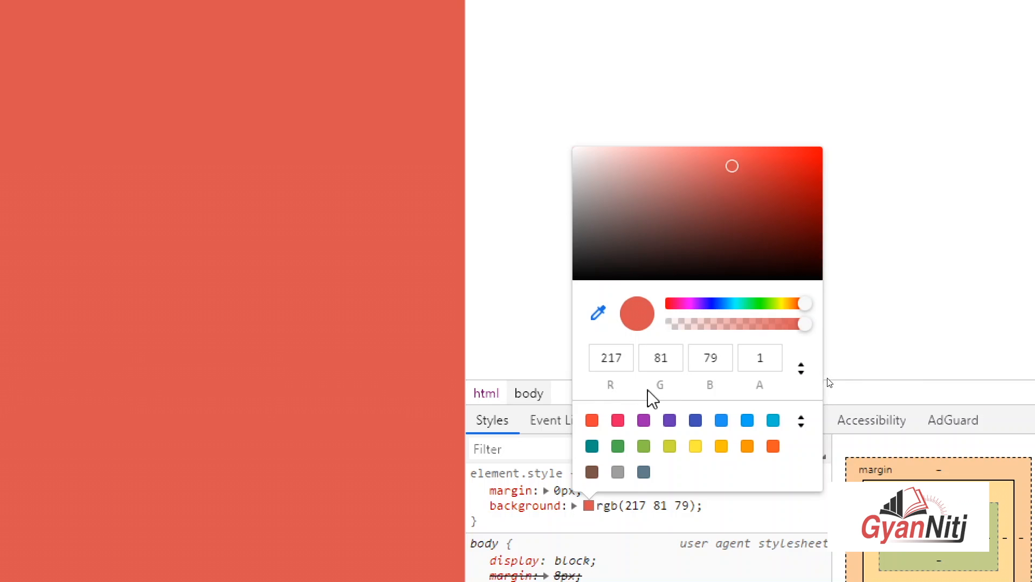
left_click(616, 362)
left_click(670, 362)
left_click(716, 362)
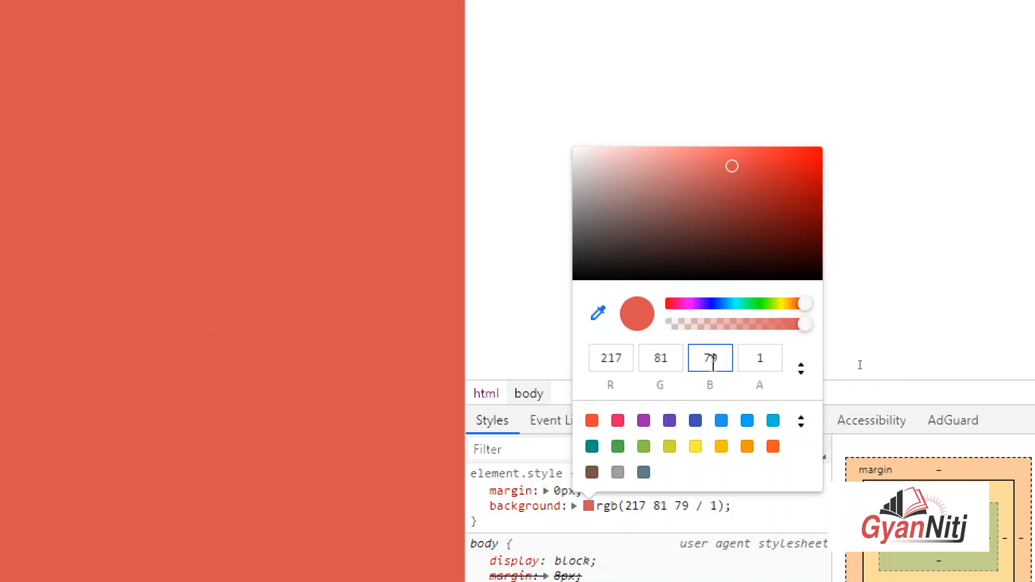
key("super")
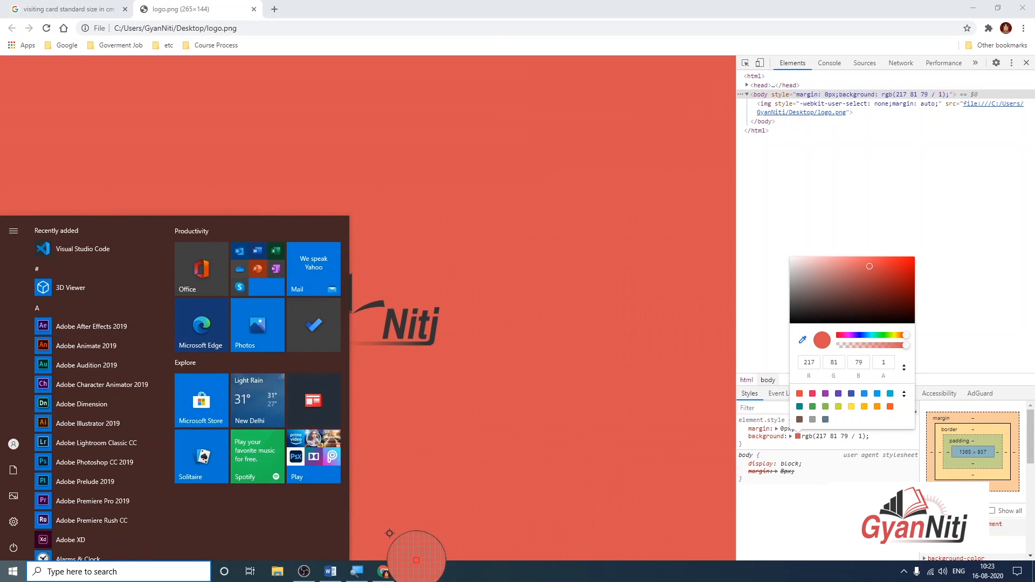
Select the cardholder's name and open the custom font colour chooser.
left_click(331, 571)
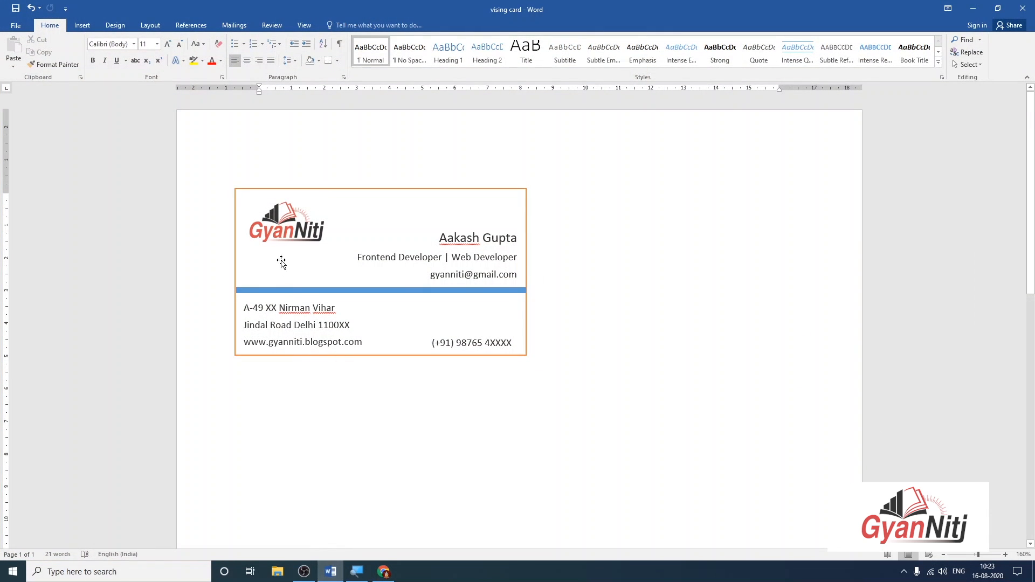
left_click_drag(440, 238, 516, 240)
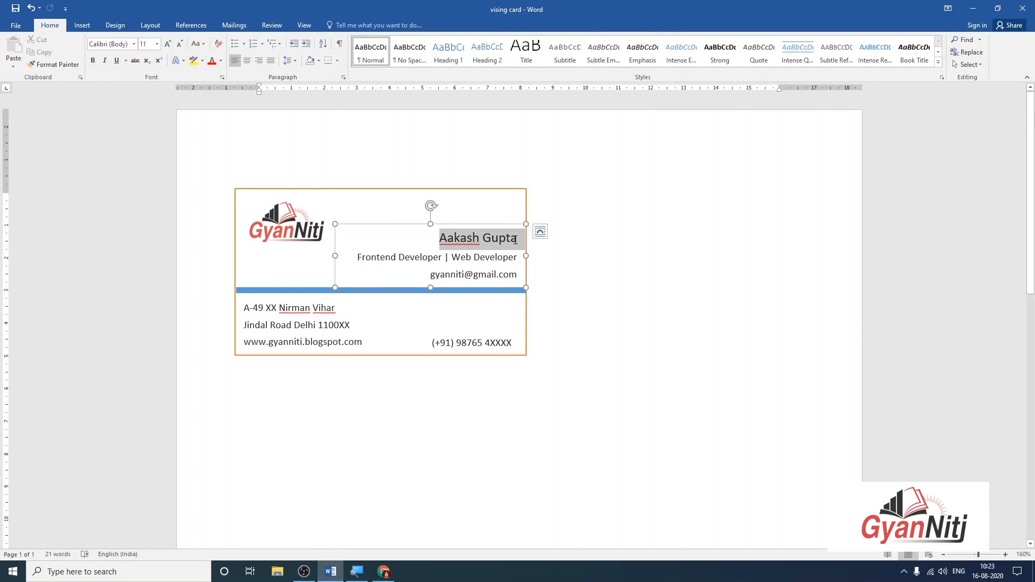
left_click(220, 62)
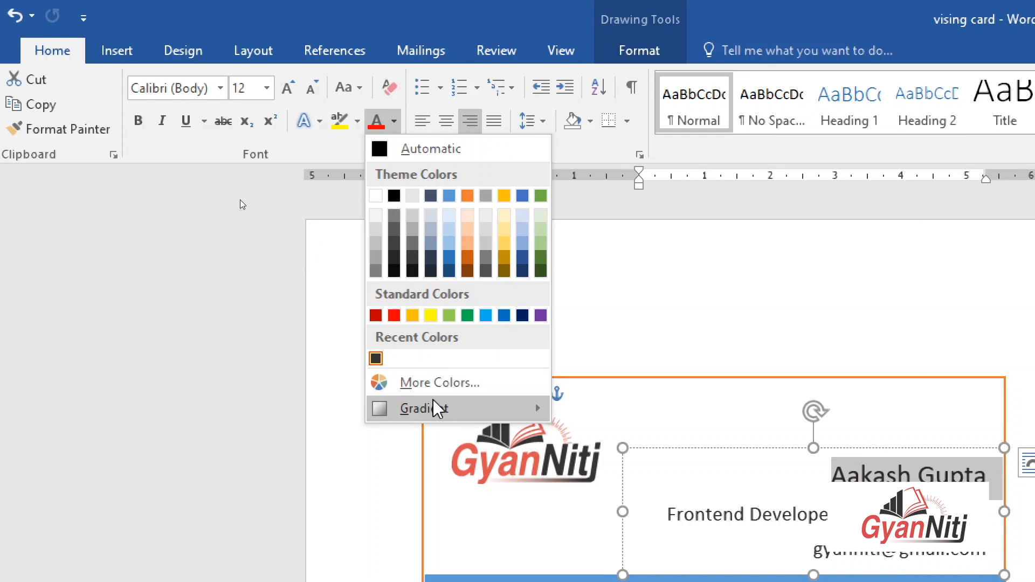
left_click(431, 384)
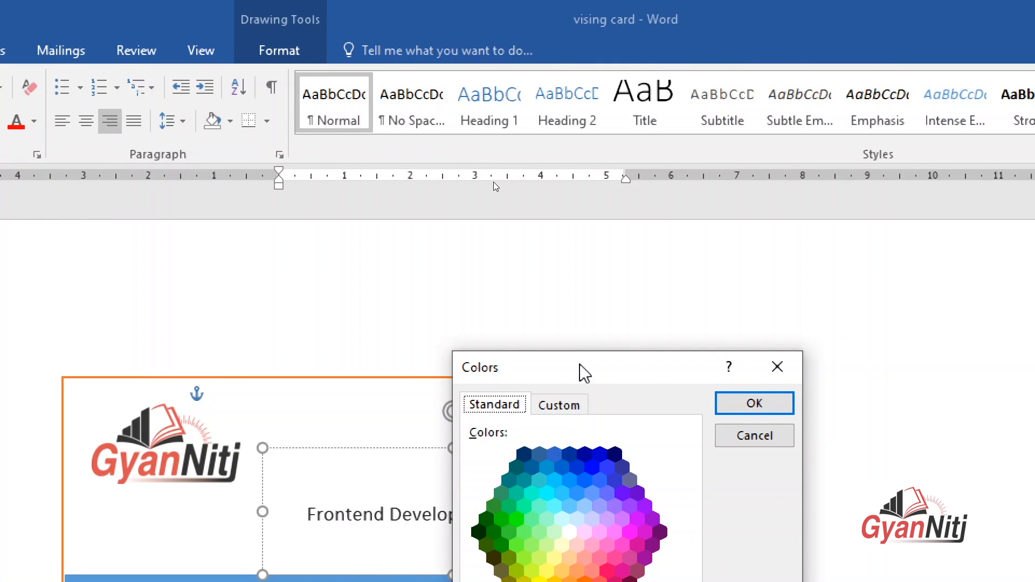
left_click_drag(585, 372, 436, 114)
left_click(419, 157)
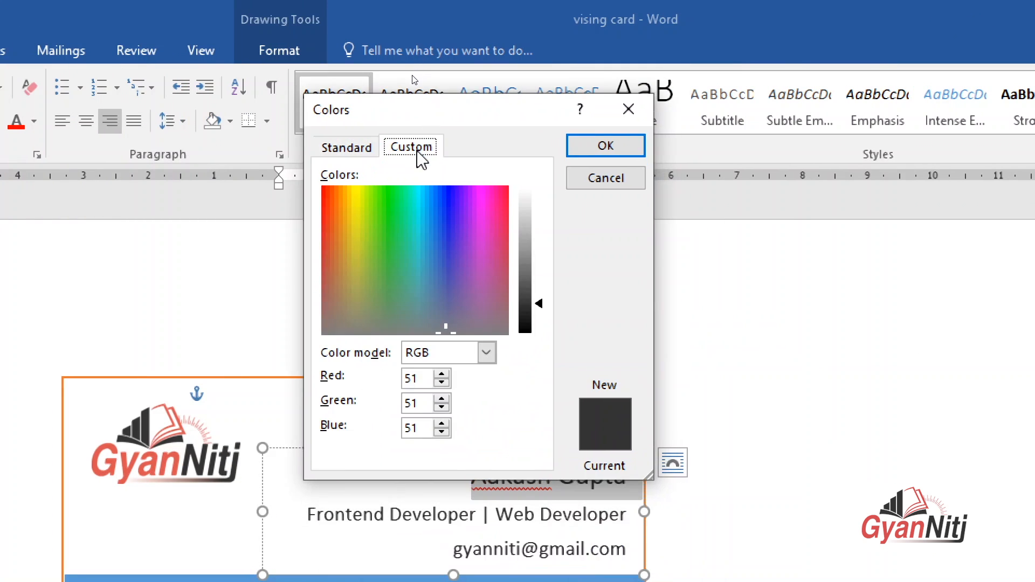
Set the name's font colour to custom RGB Red 217, Green 81, Blue 79.
left_click(420, 377)
left_click_drag(420, 378, 393, 386)
type("251")
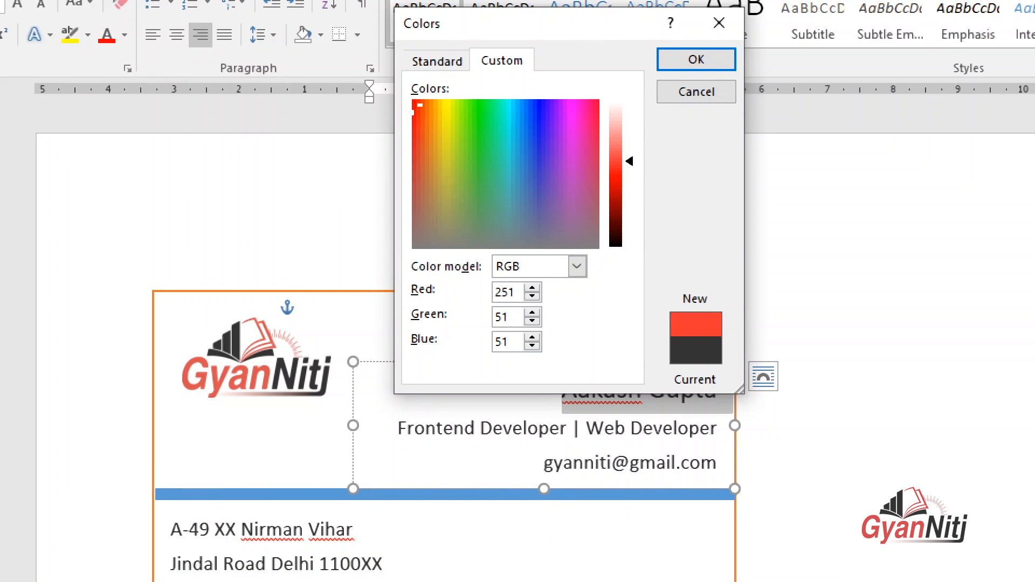
key("Tab")
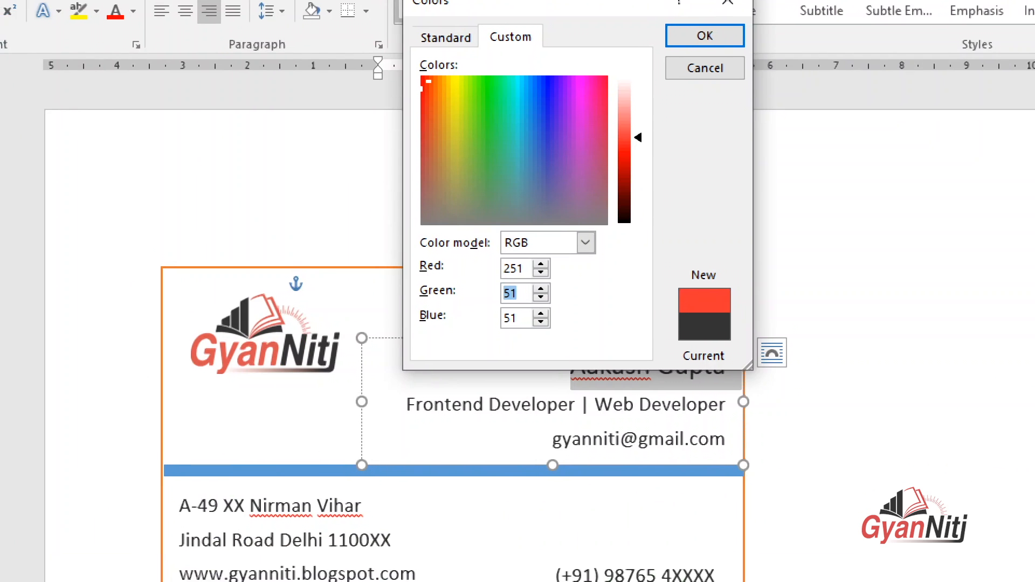
type("8")
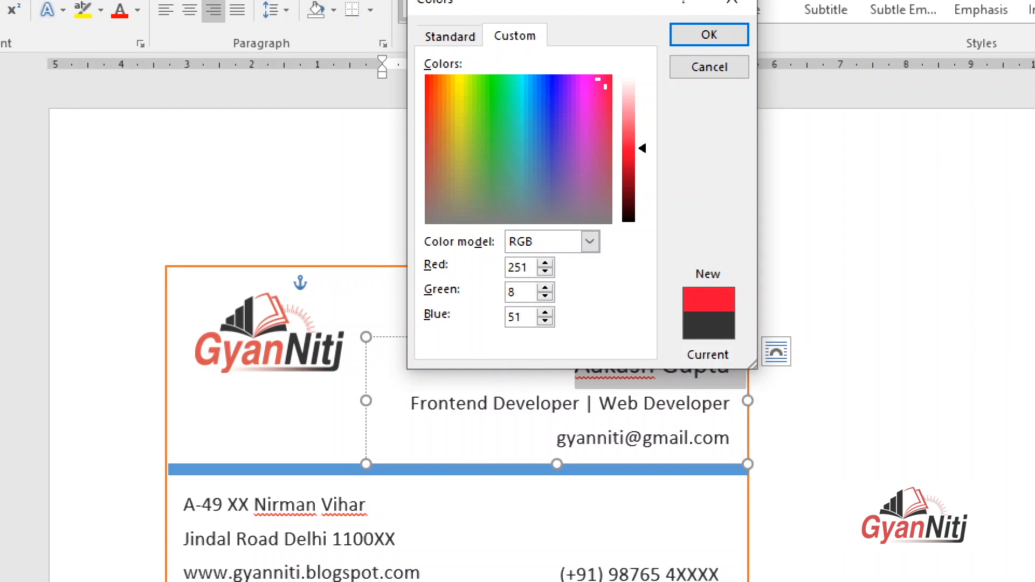
type("1")
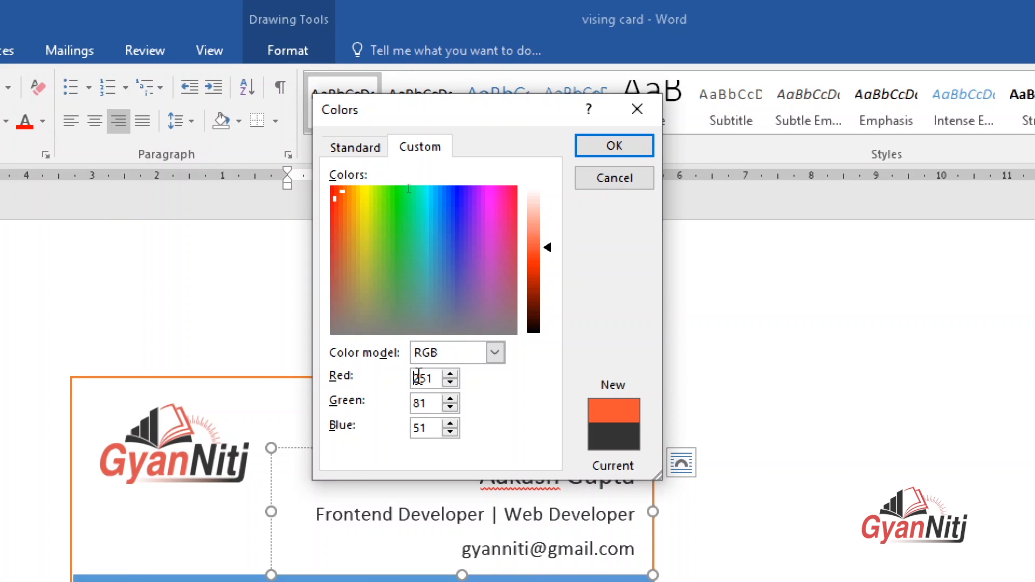
double_click(419, 377)
type("217")
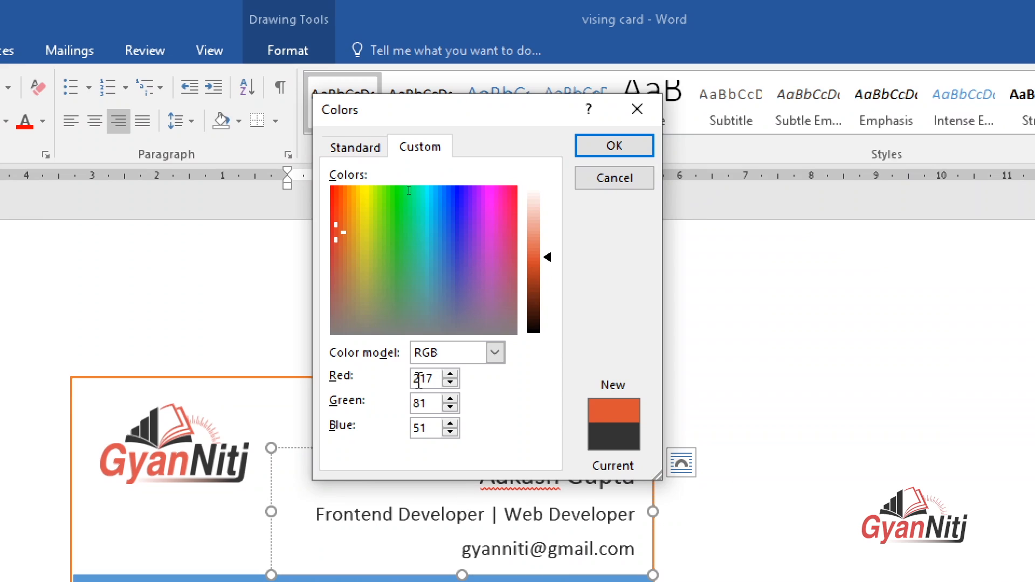
left_click_drag(507, 341, 481, 340)
type("17")
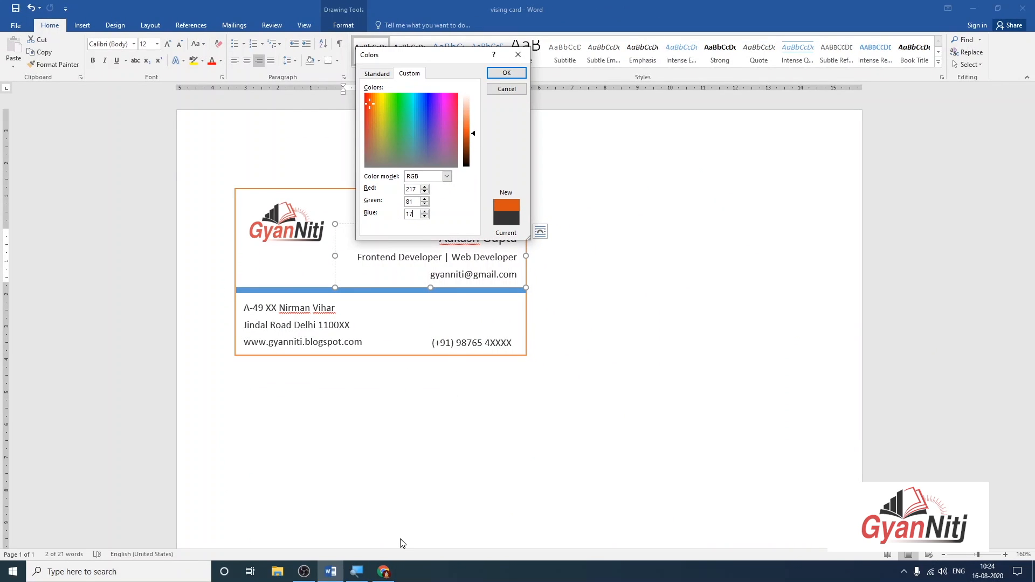
left_click(384, 572)
left_click(383, 572)
type("79")
left_click(492, 80)
Select the blue divider bar and open More Gradients under Shape Fill > Gradient.
left_click(686, 224)
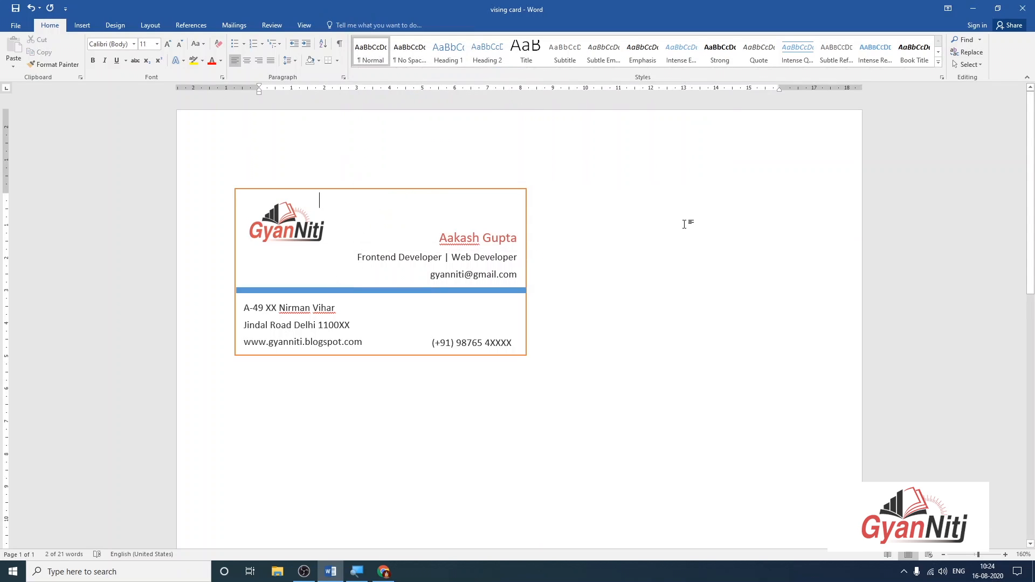
left_click(466, 244)
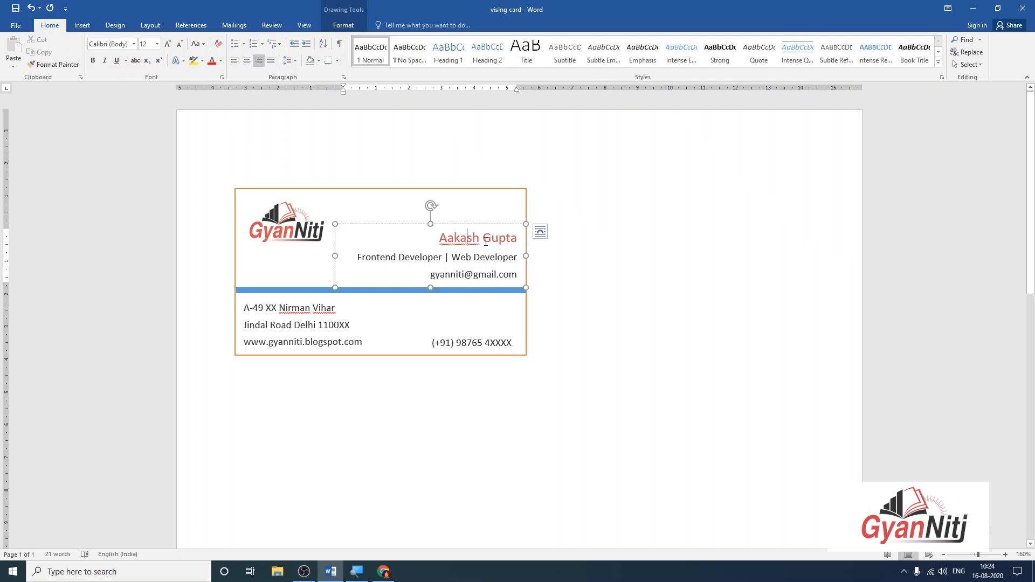
left_click(602, 283)
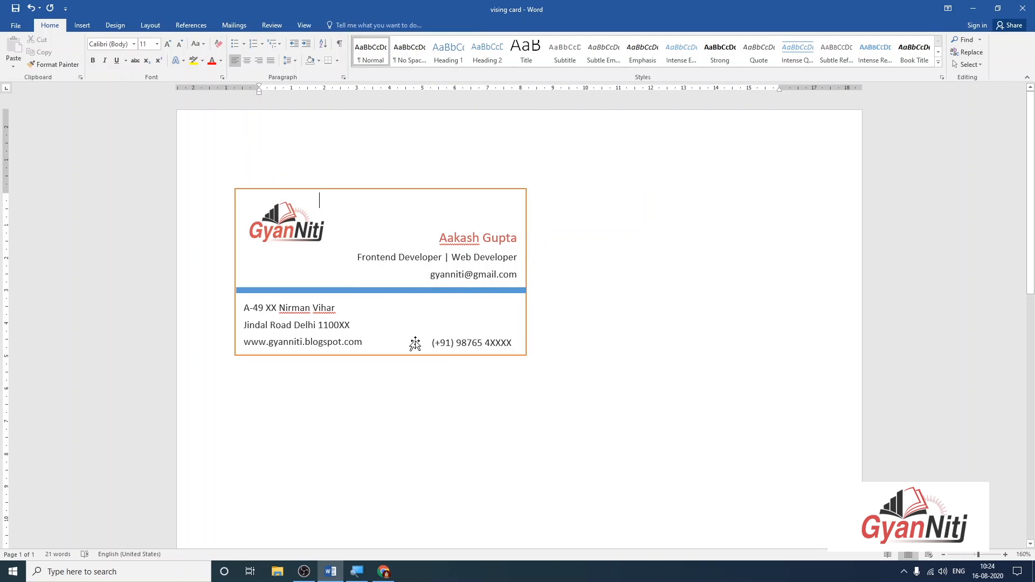
left_click(443, 291)
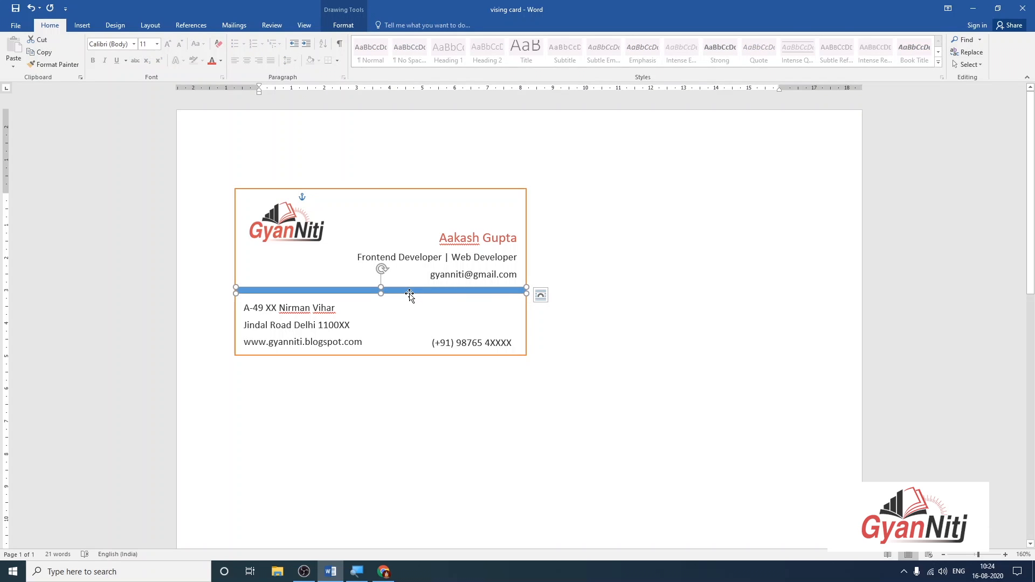
left_click(354, 24)
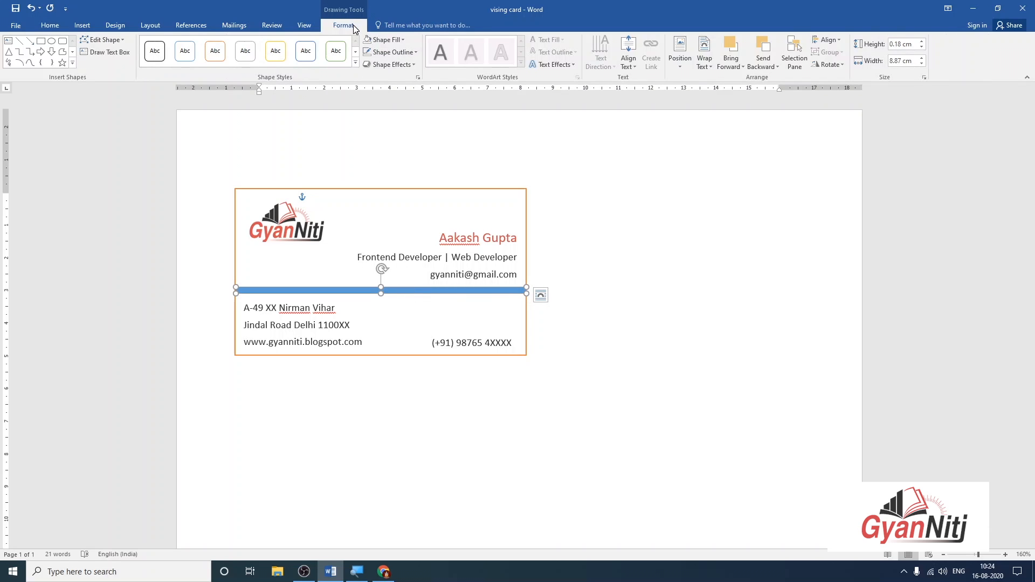
left_click(399, 40)
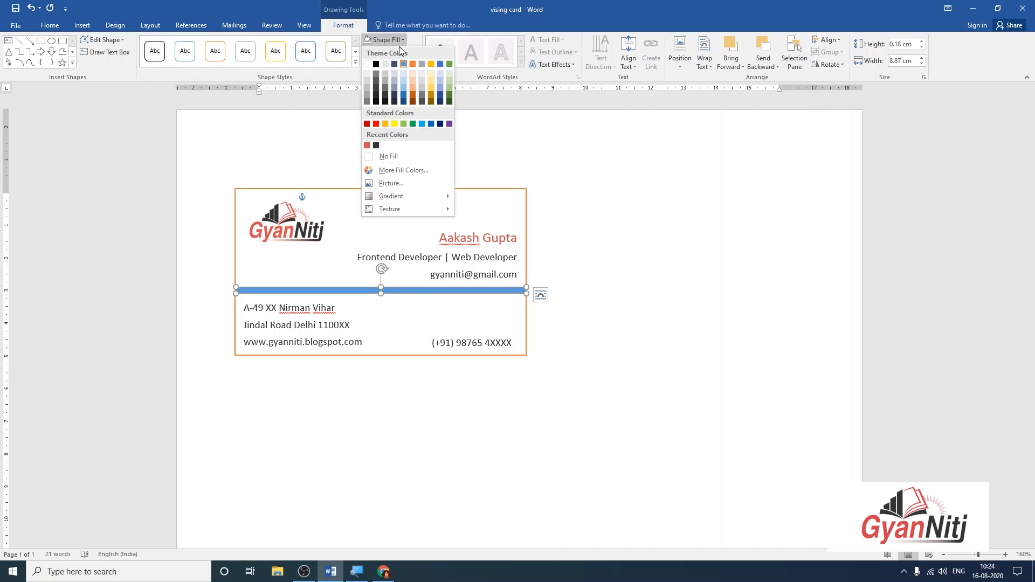
mouse_move(391, 197)
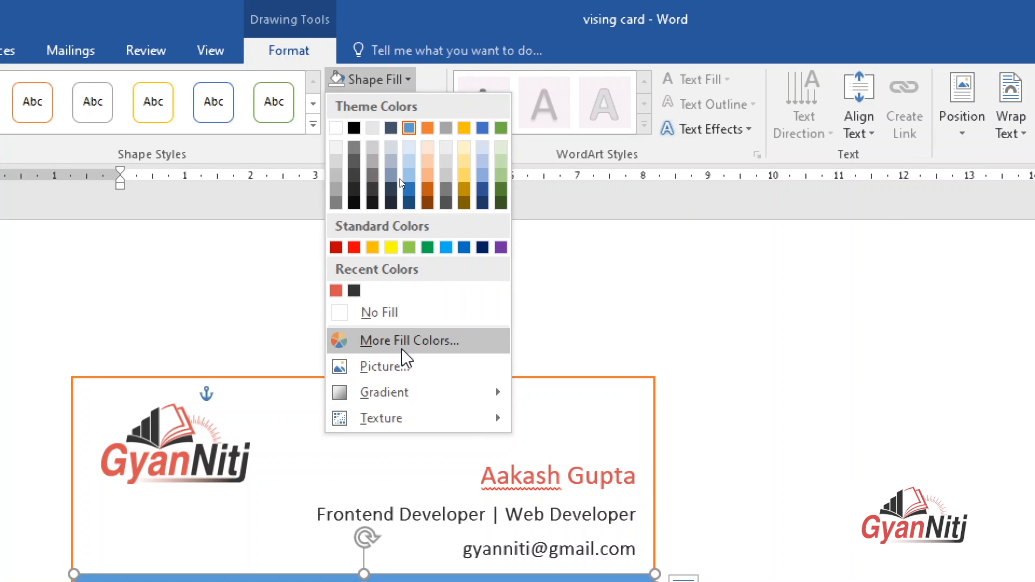
mouse_move(405, 399)
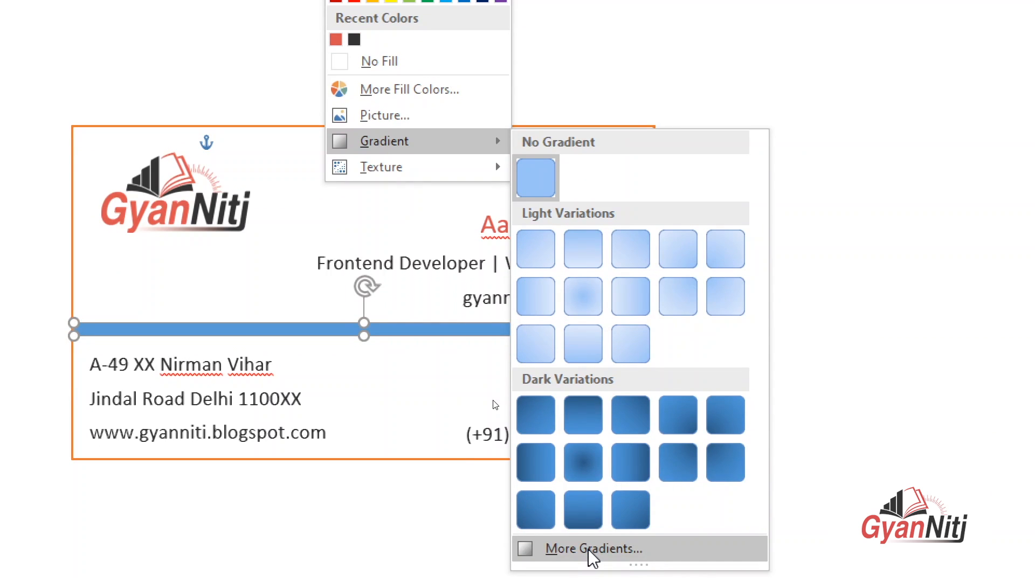
left_click(589, 550)
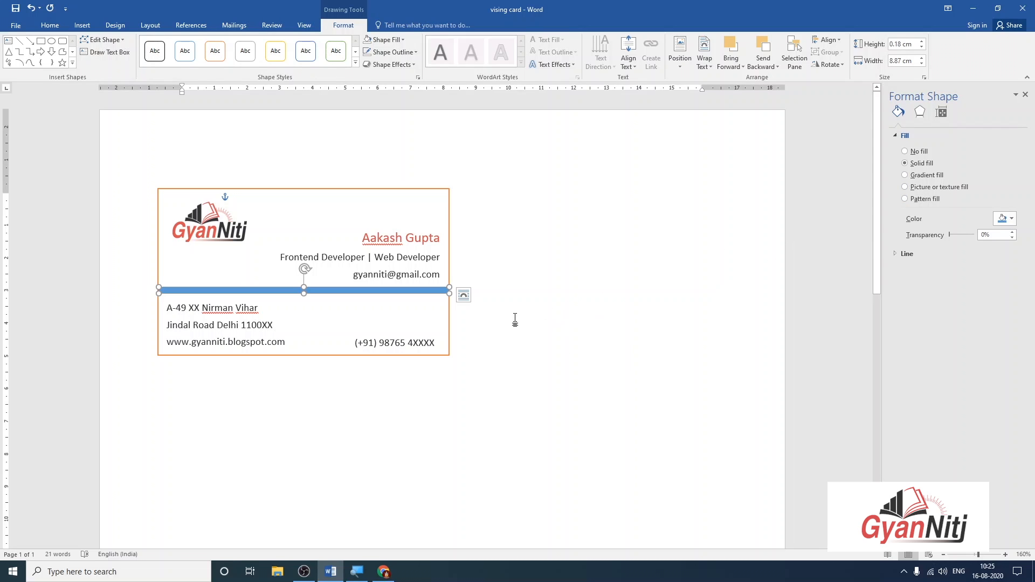
Give the divider bar a gradient fill at 0° and reposition a gradient stop.
left_click(930, 179)
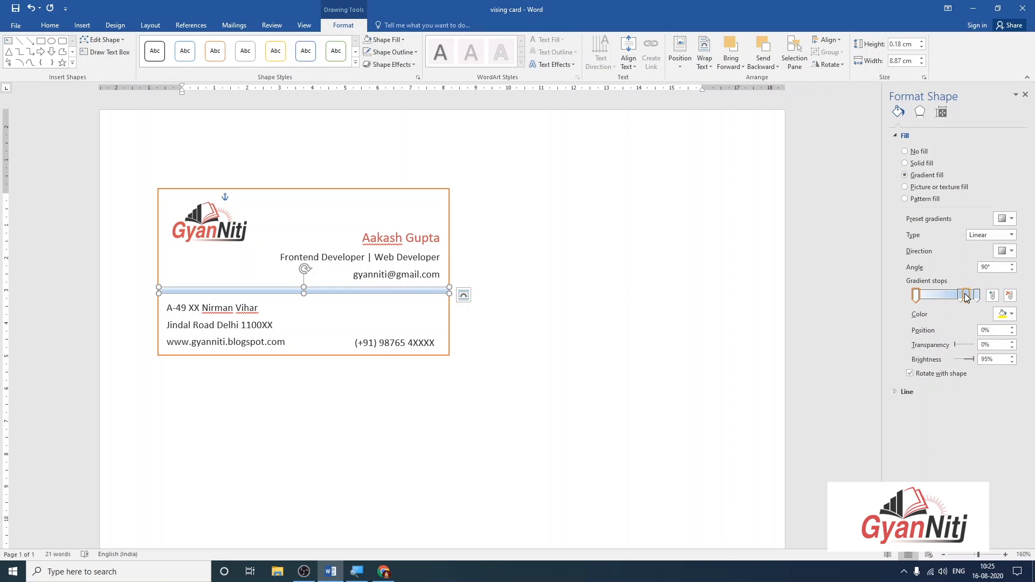
double_click(1001, 266)
type("0")
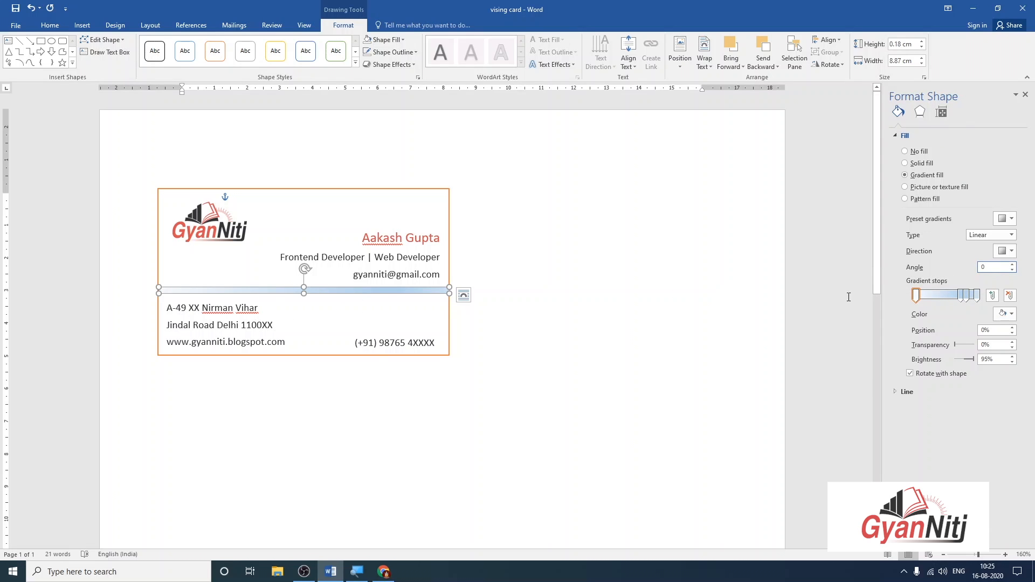
left_click(977, 296)
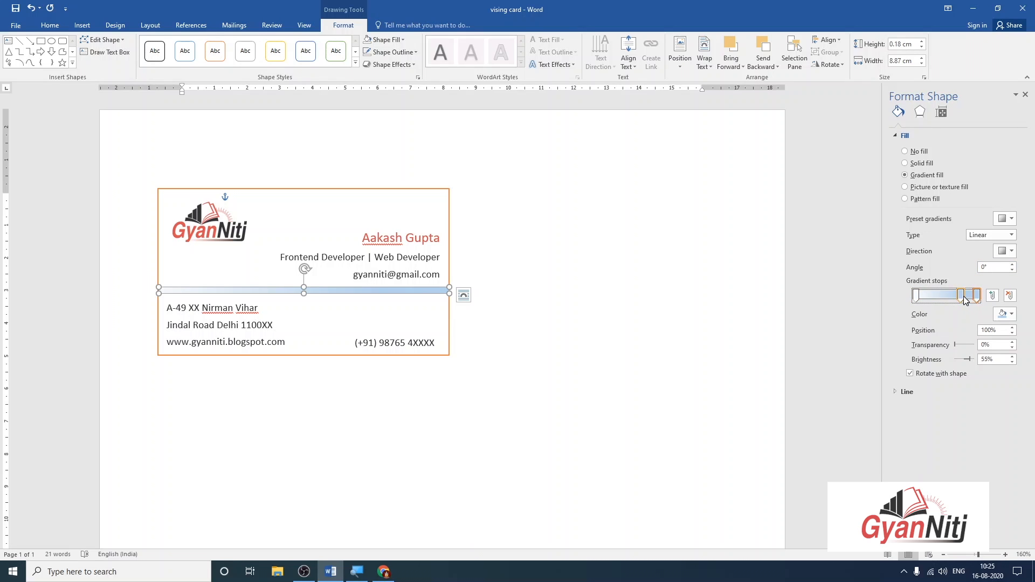
left_click_drag(961, 296, 915, 298)
left_click(926, 297)
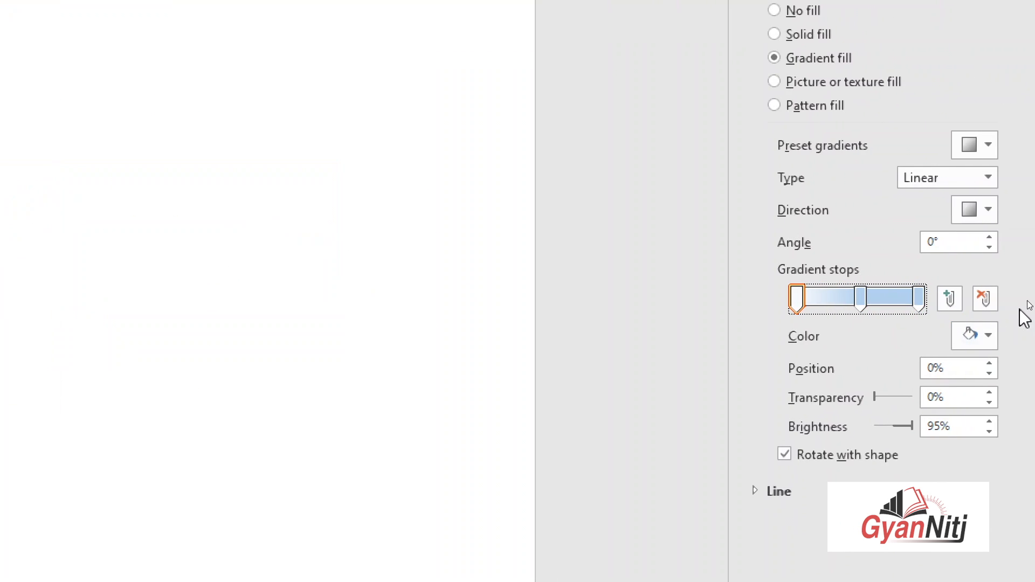
Set the right, left and middle gradient stops all to red.
left_click(925, 296)
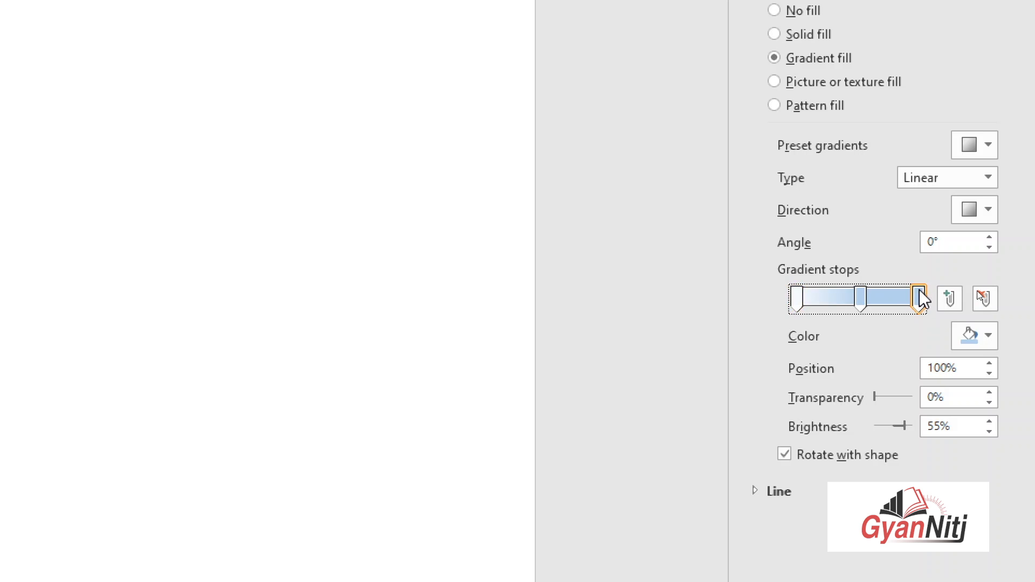
left_click(992, 335)
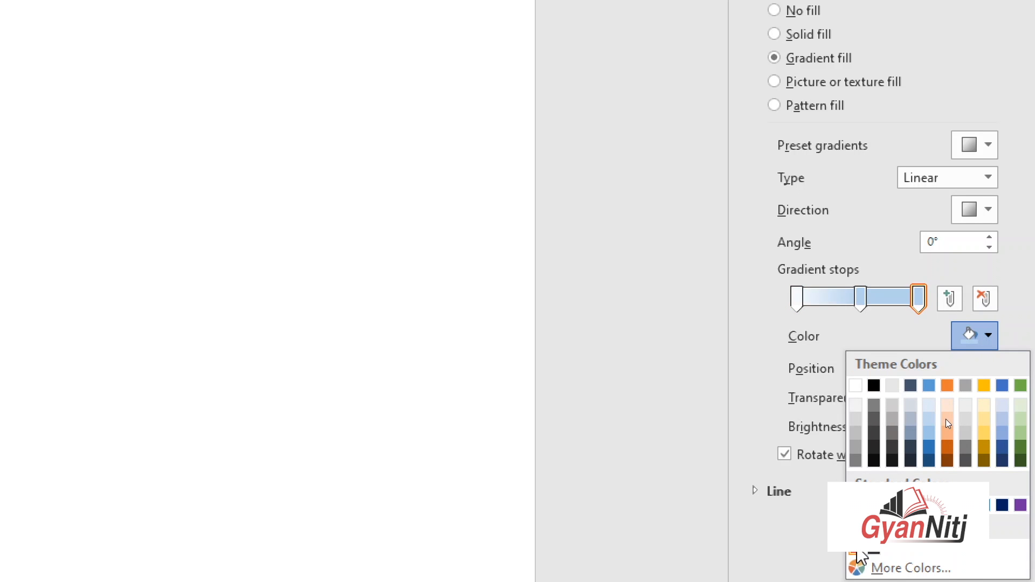
left_click(856, 552)
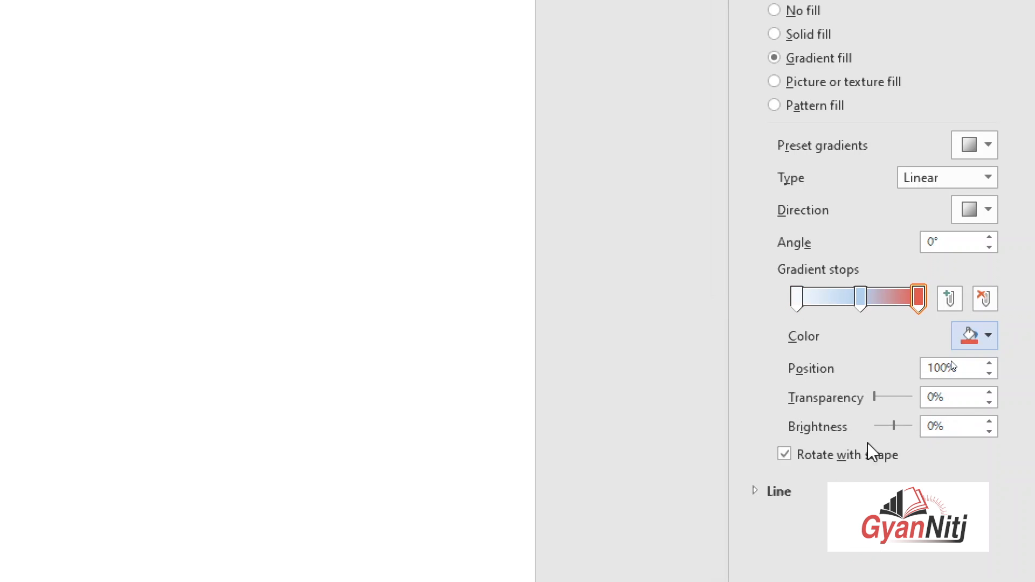
left_click(798, 298)
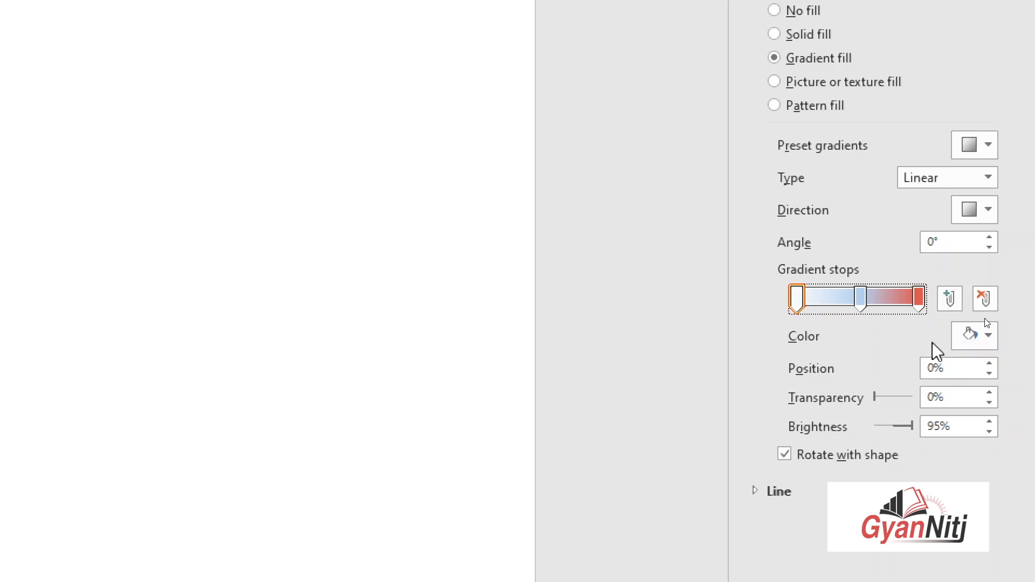
left_click(990, 335)
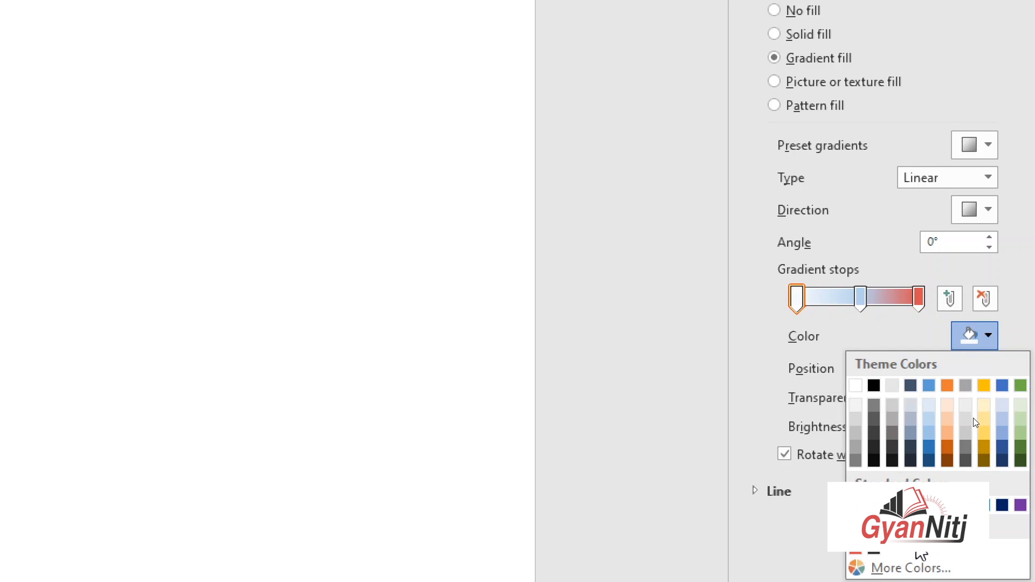
left_click(946, 420)
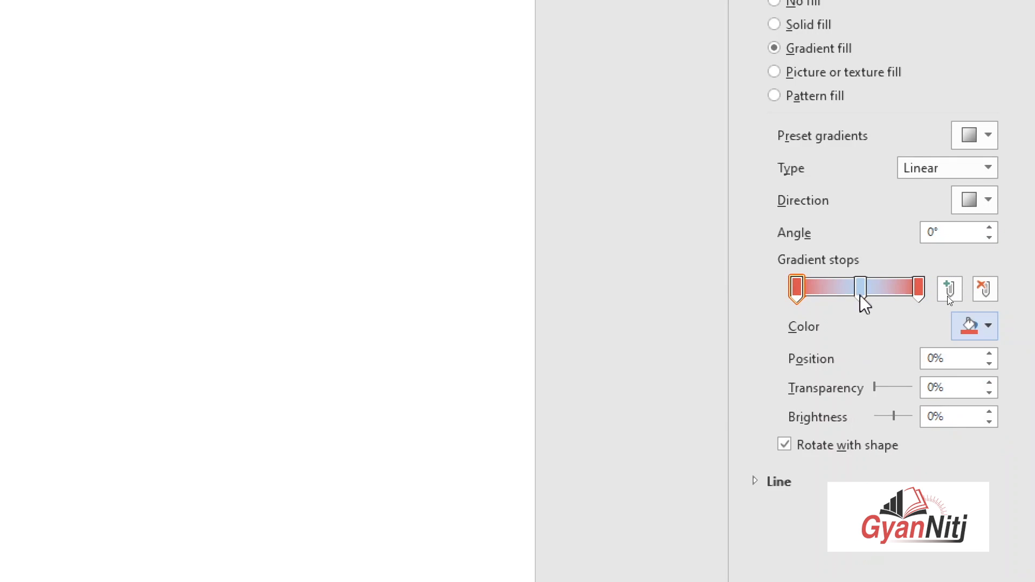
left_click(861, 288)
left_click(988, 326)
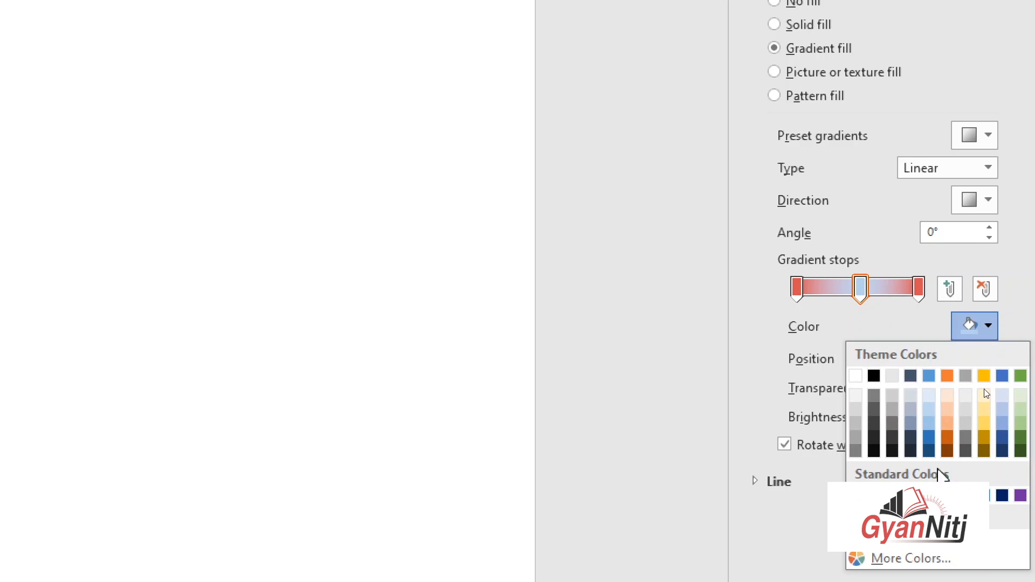
left_click(947, 421)
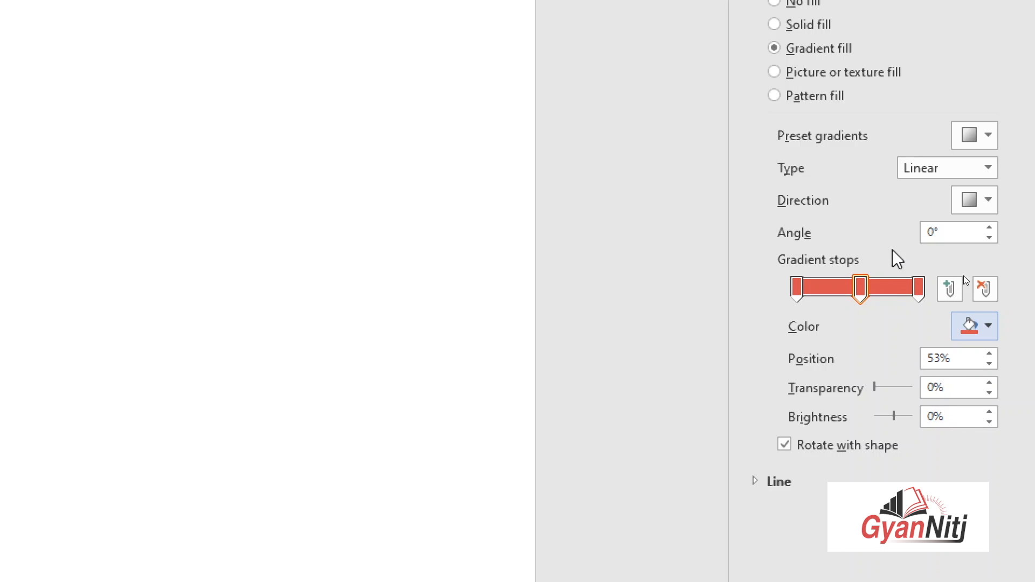
Set the right and left gradient stops to 100% transparency.
left_click(919, 291)
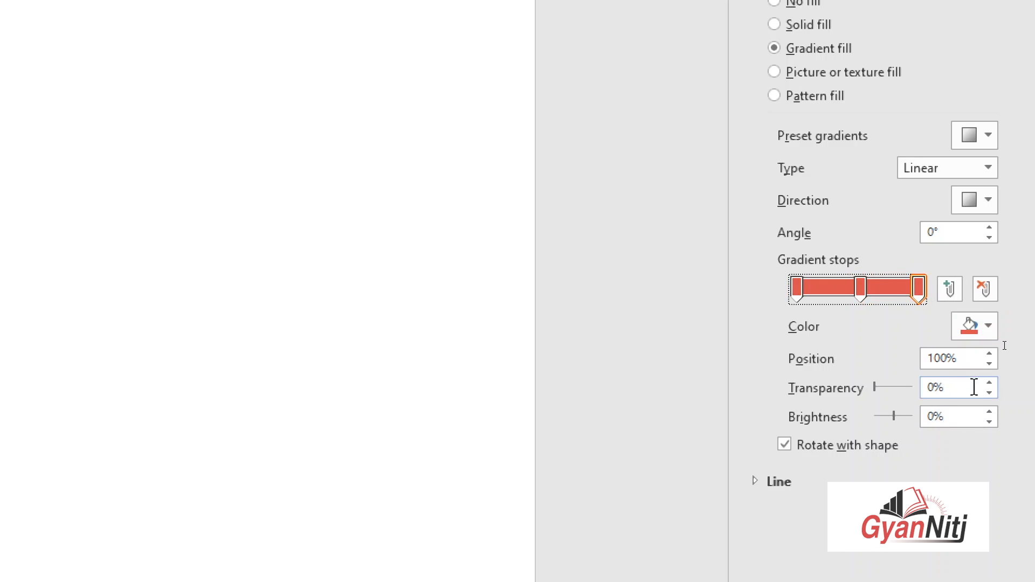
left_click_drag(869, 386, 930, 388)
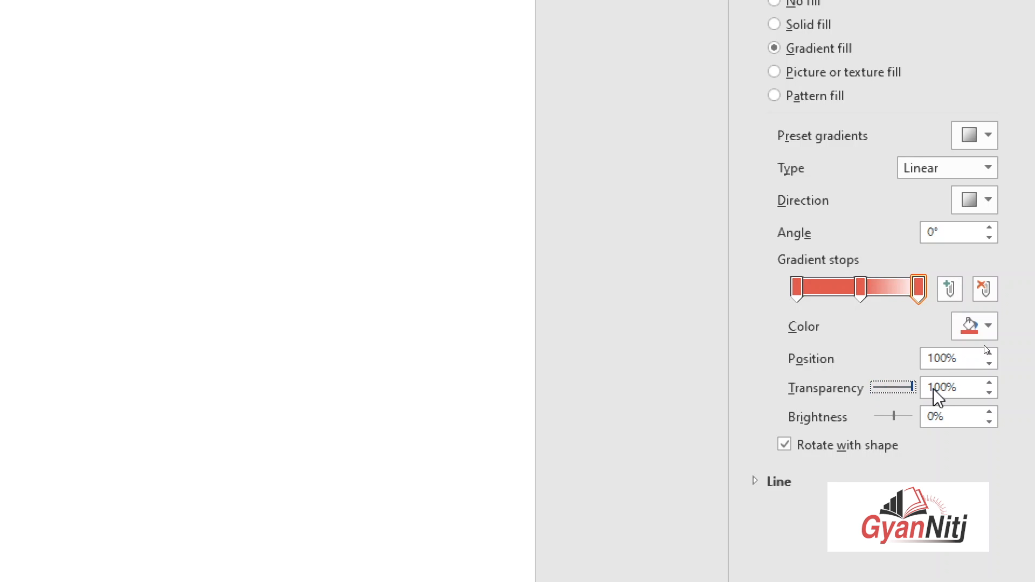
left_click(804, 279)
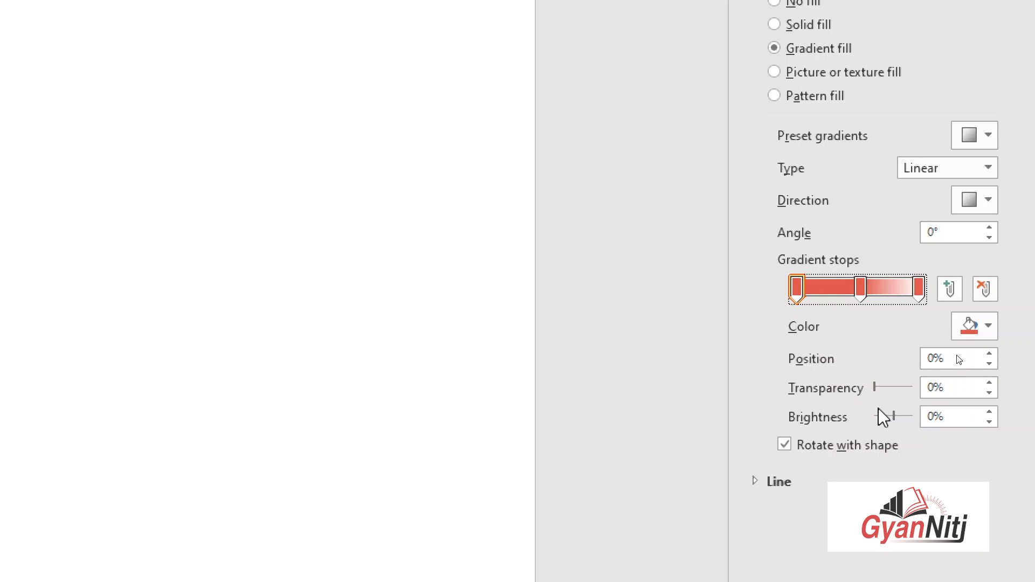
left_click_drag(875, 386, 944, 390)
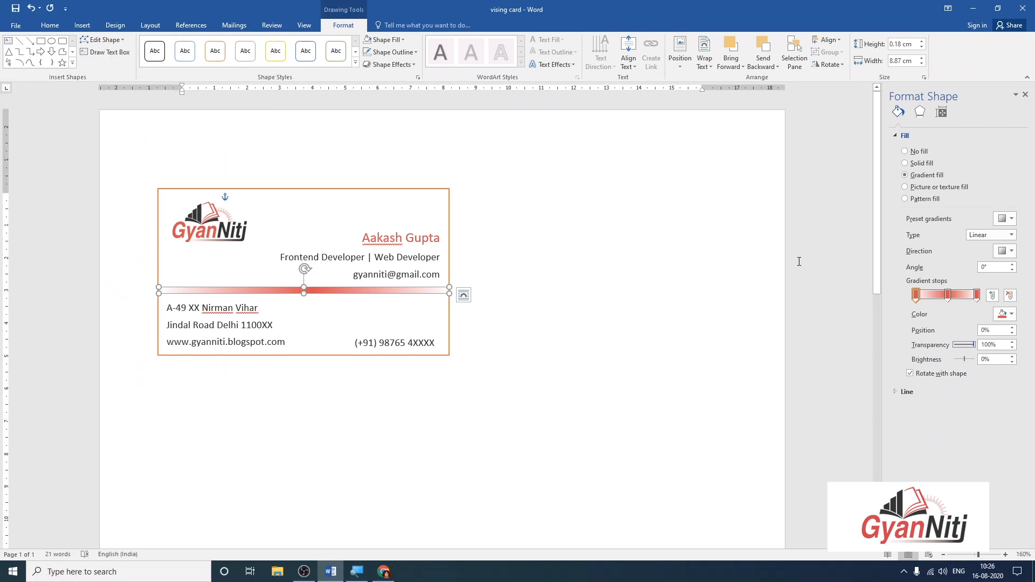
Reduce the red divider line's height from 0.18 cm to 0.05 cm.
left_click(324, 300)
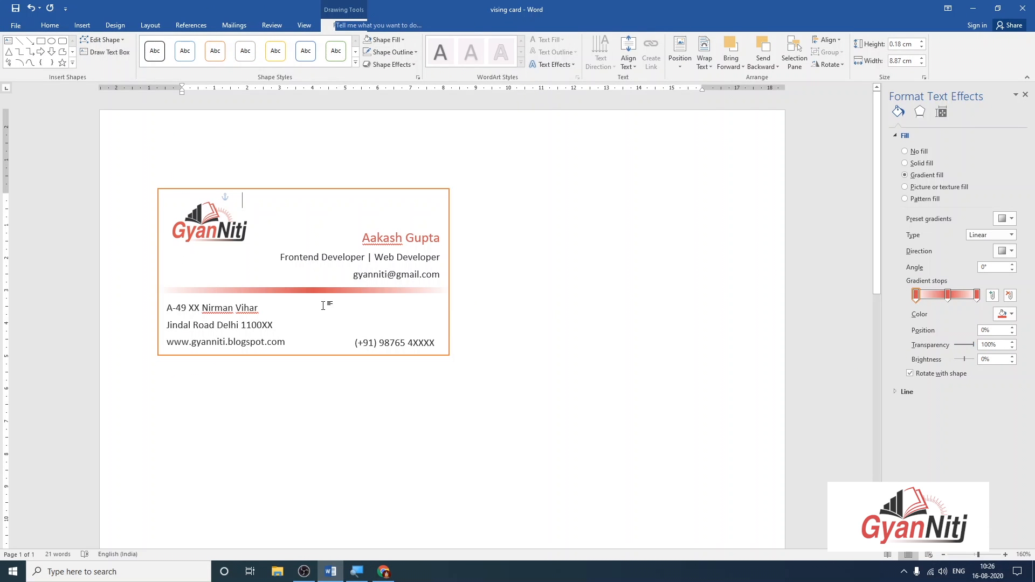
left_click(332, 295)
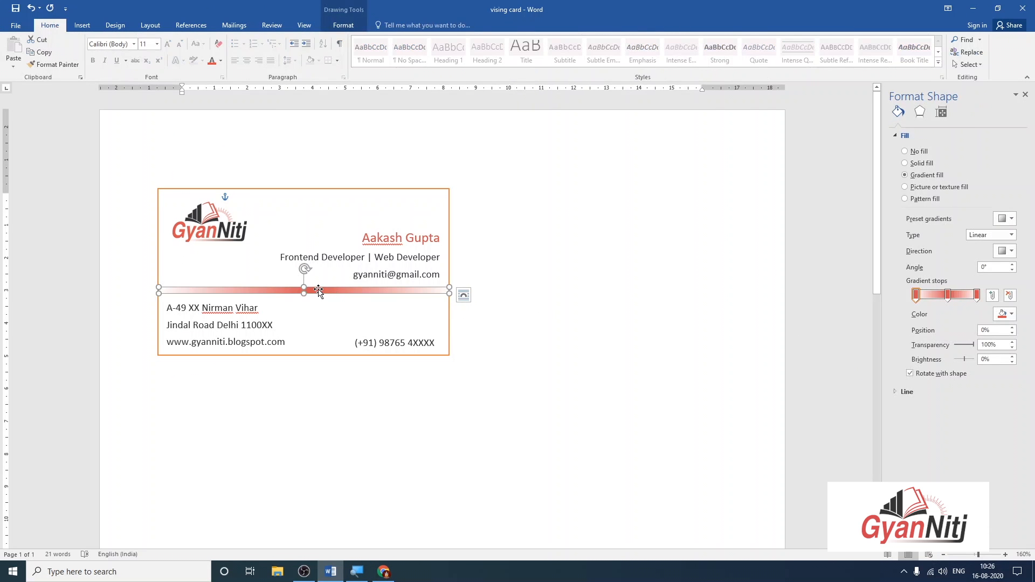
left_click(347, 30)
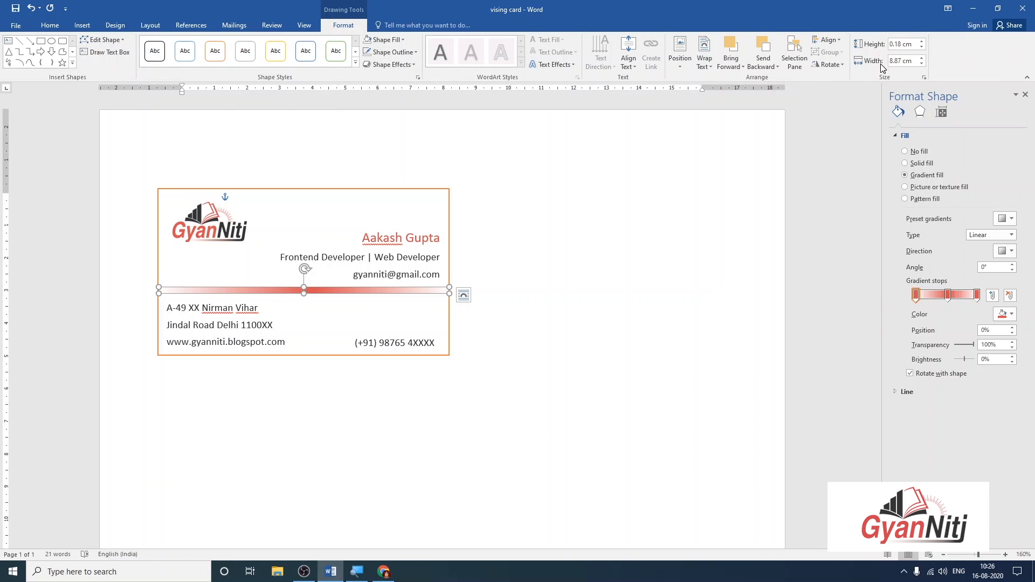
double_click(904, 44)
left_click(898, 45)
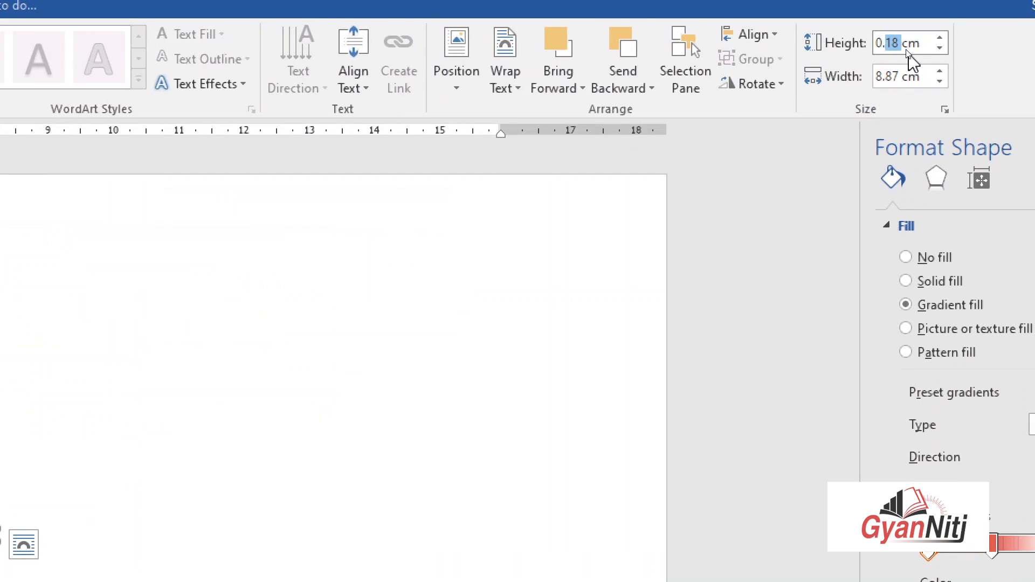
type("05")
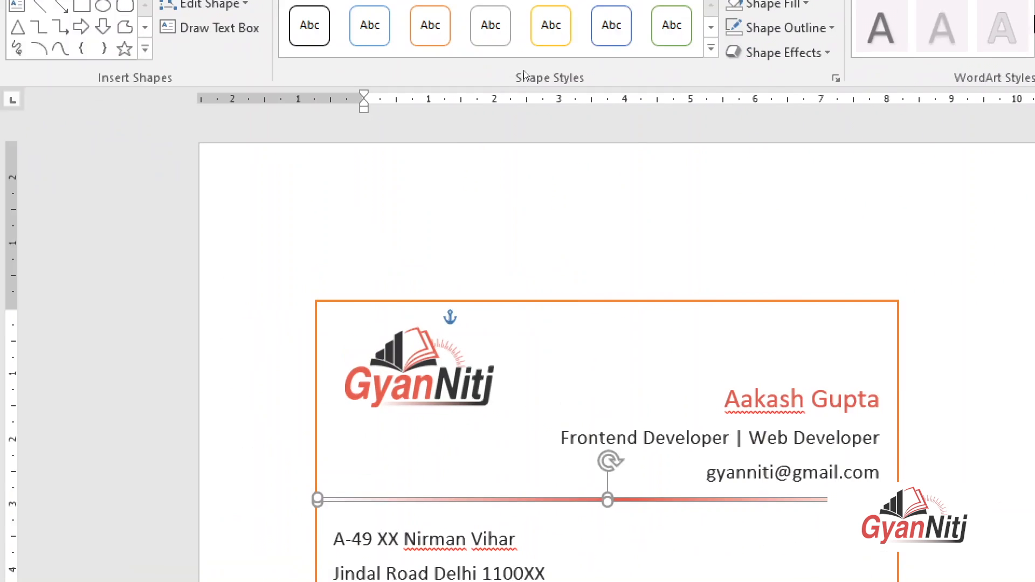
left_click(707, 353)
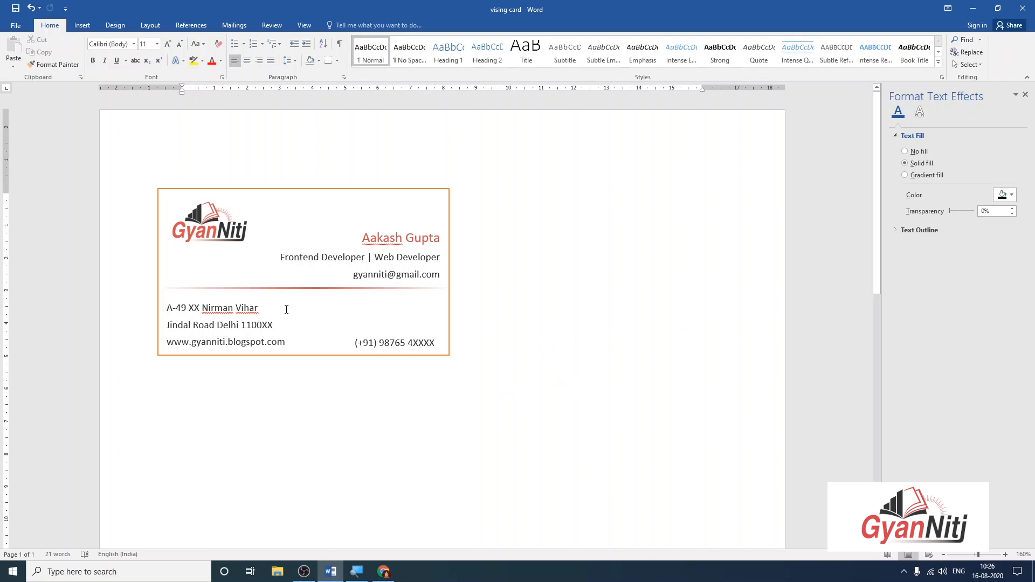
Give the business card box a soft outer drop shadow preset.
left_click(229, 246)
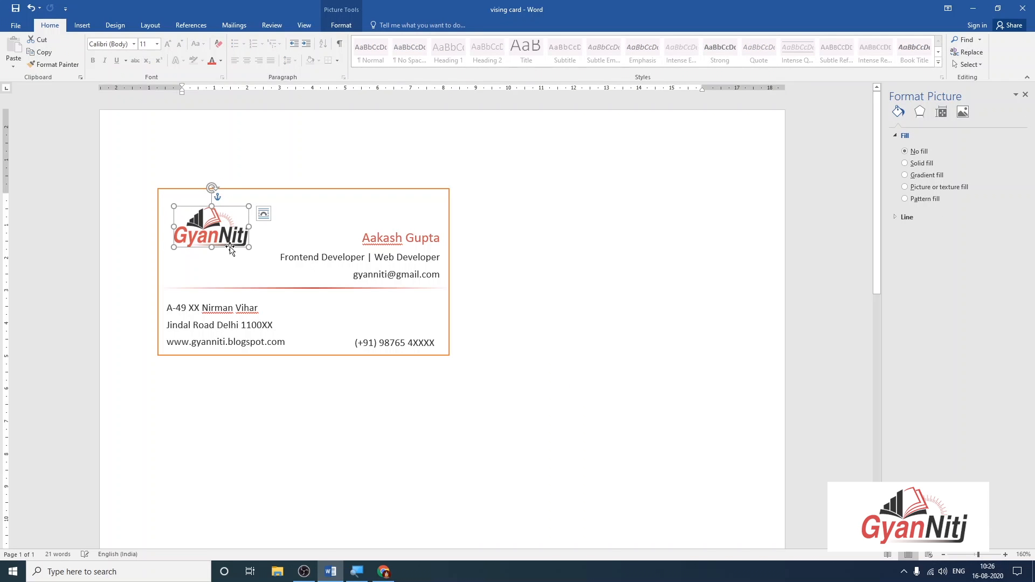
left_click(542, 222)
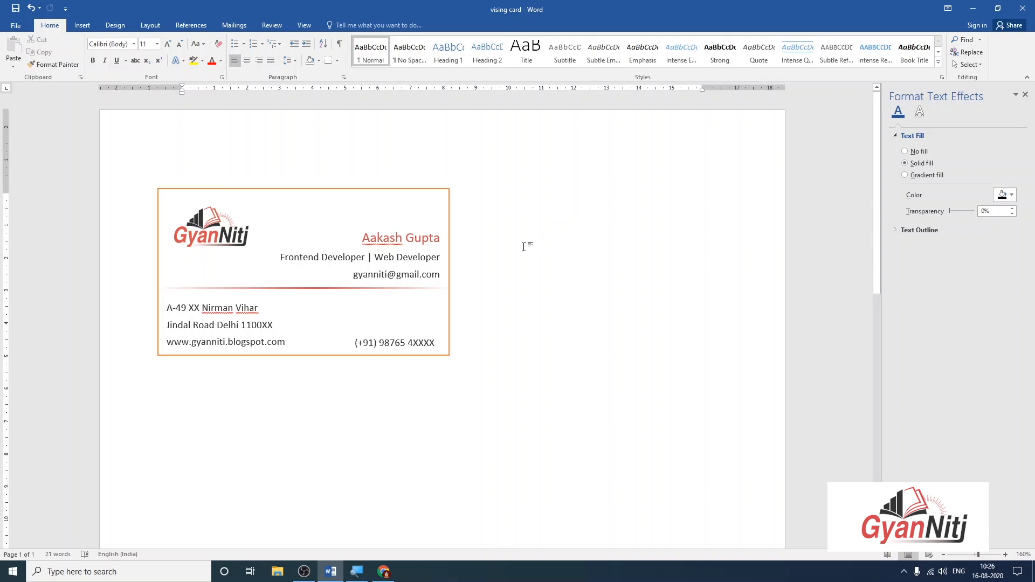
left_click(262, 189)
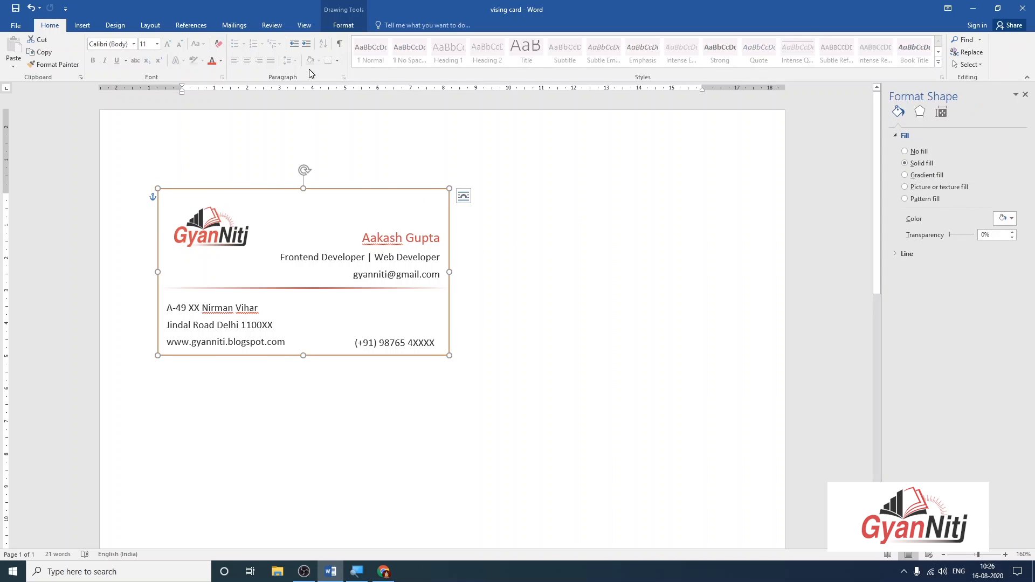
left_click(342, 26)
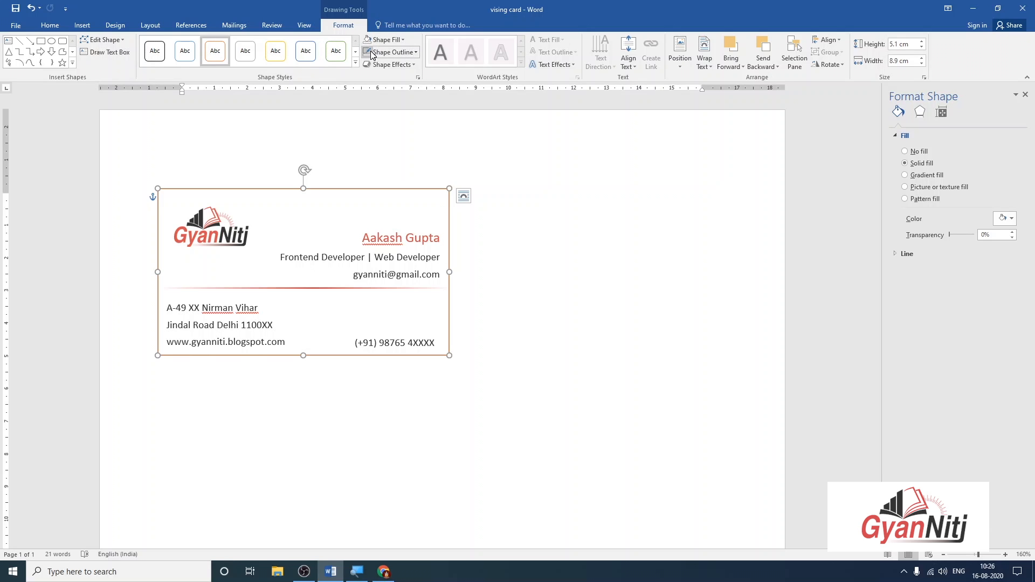
left_click(399, 221)
left_click(321, 189)
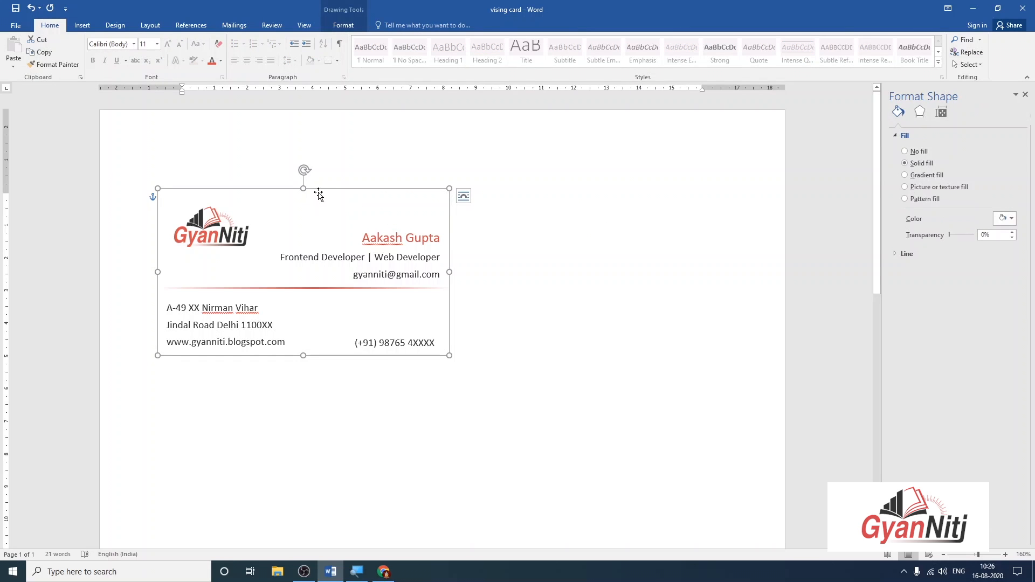
left_click(340, 26)
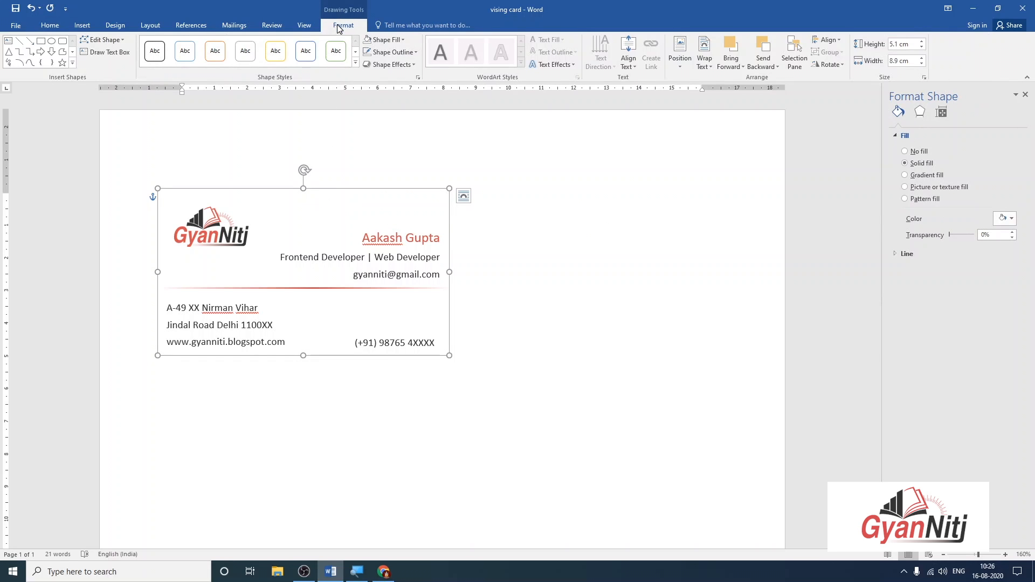
left_click(391, 64)
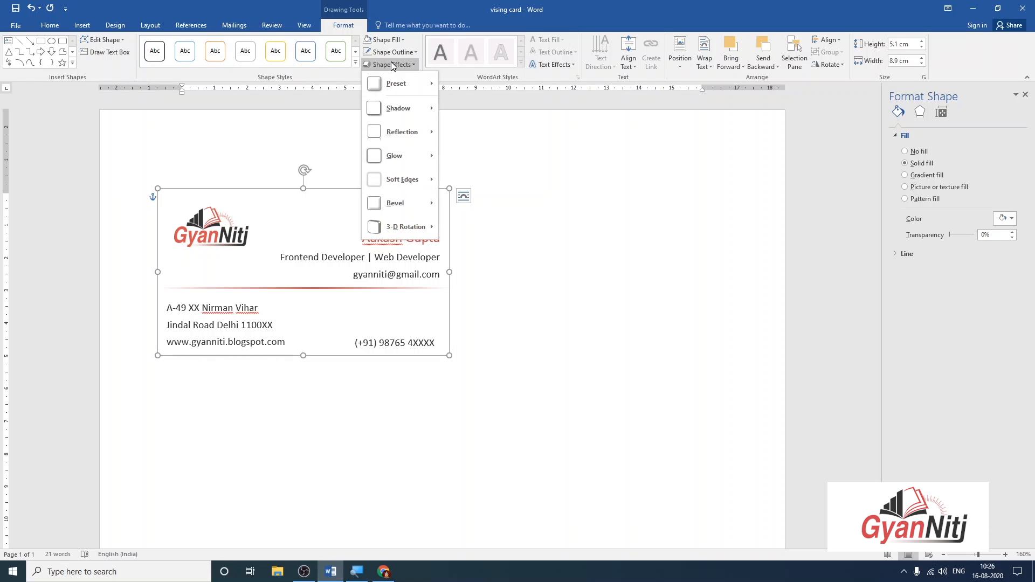
mouse_move(405, 108)
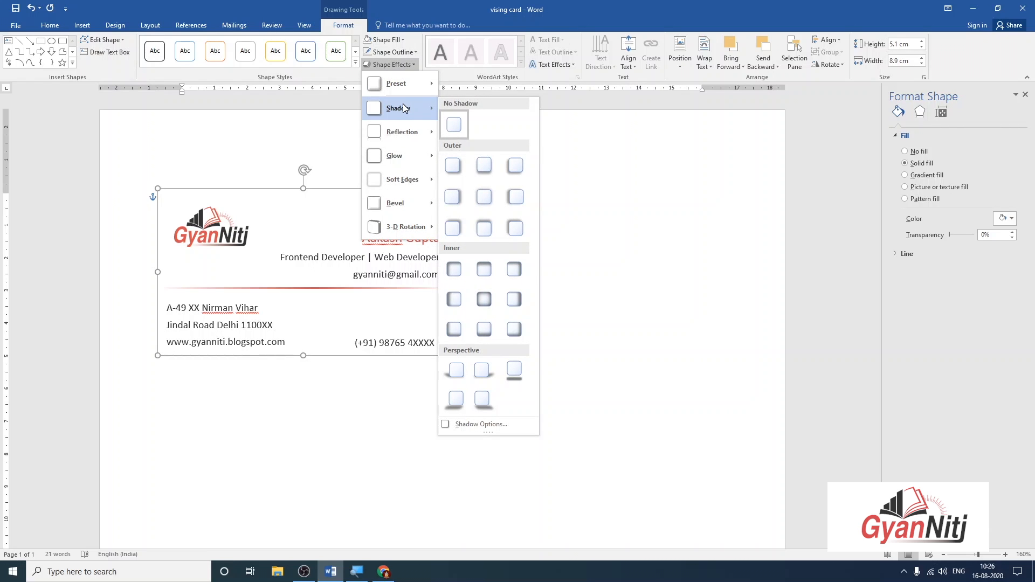
mouse_move(401, 178)
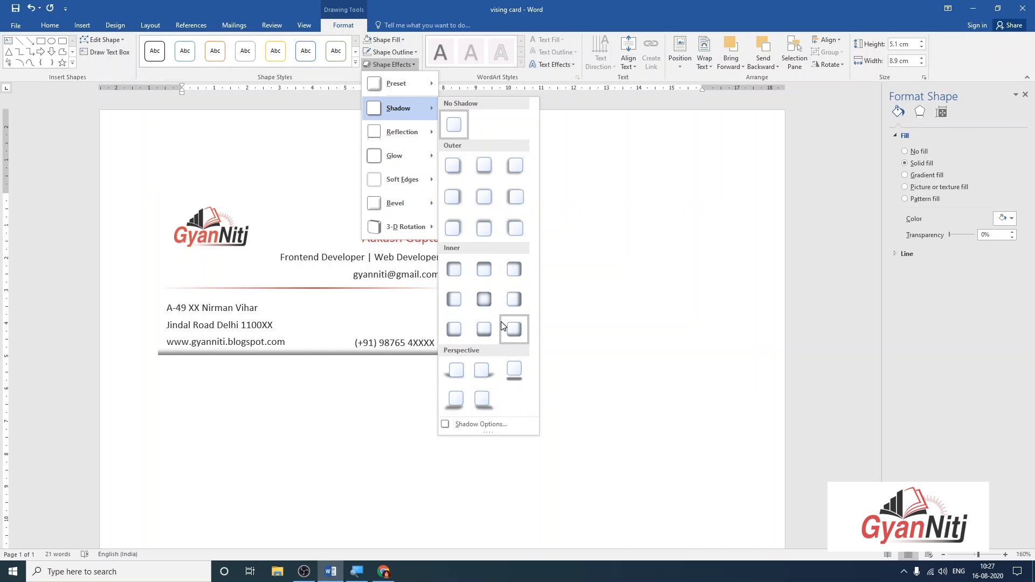
left_click(484, 167)
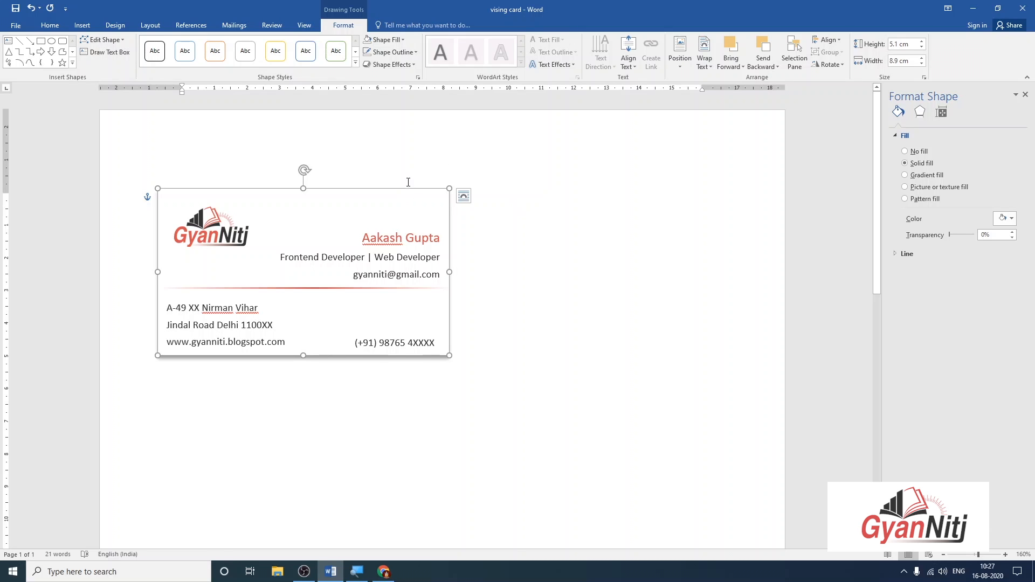
Open the card's full Shadow Options settings.
left_click(392, 64)
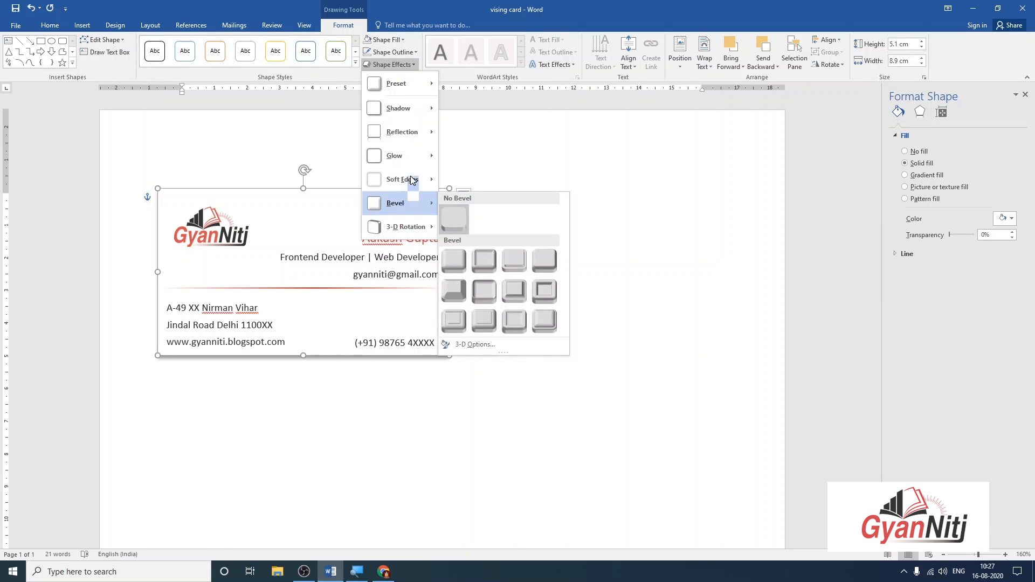
mouse_move(399, 108)
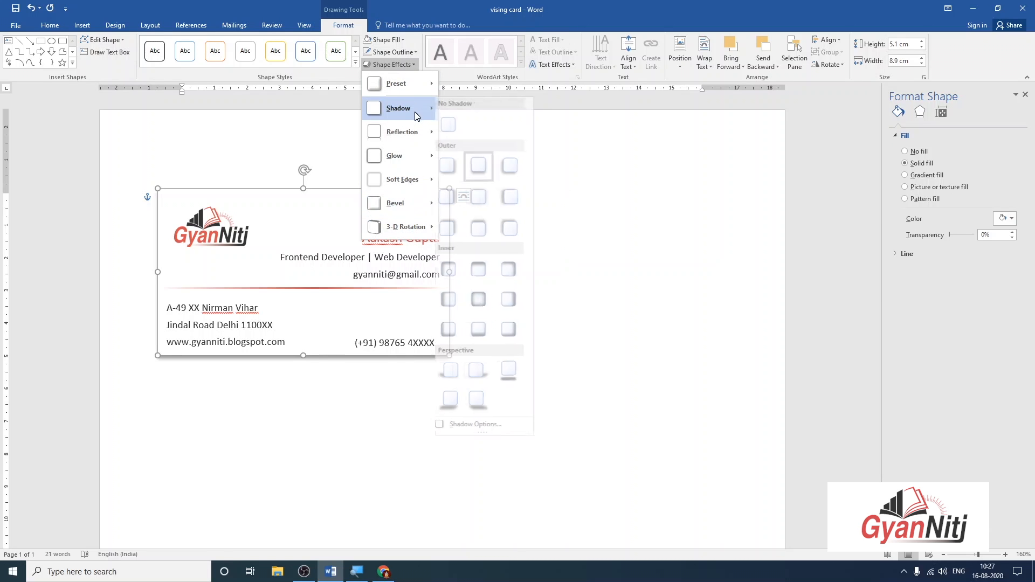
left_click(481, 425)
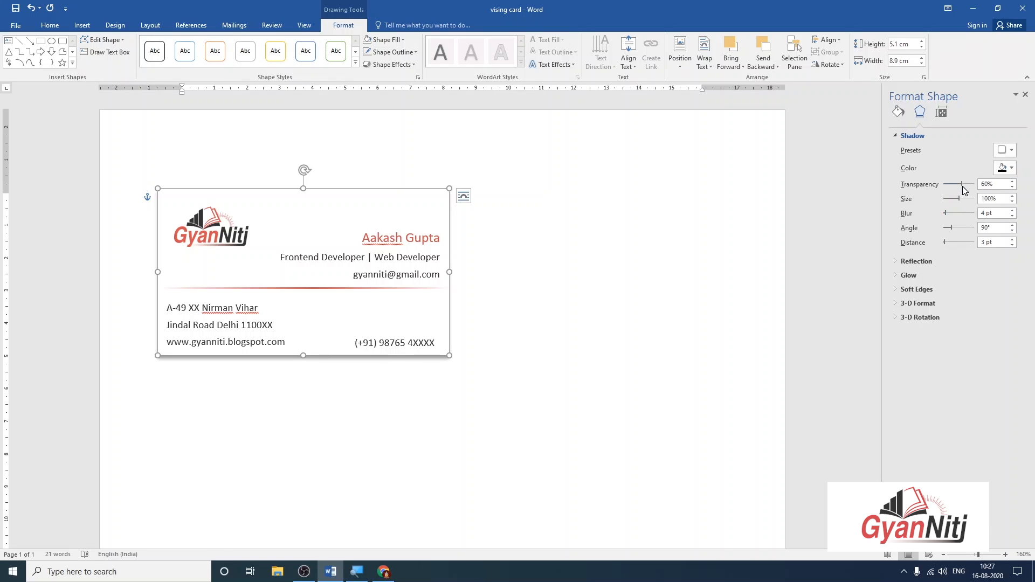
Make the card's shadow red with 0 pt distance and 101% size.
left_click_drag(962, 181, 953, 186)
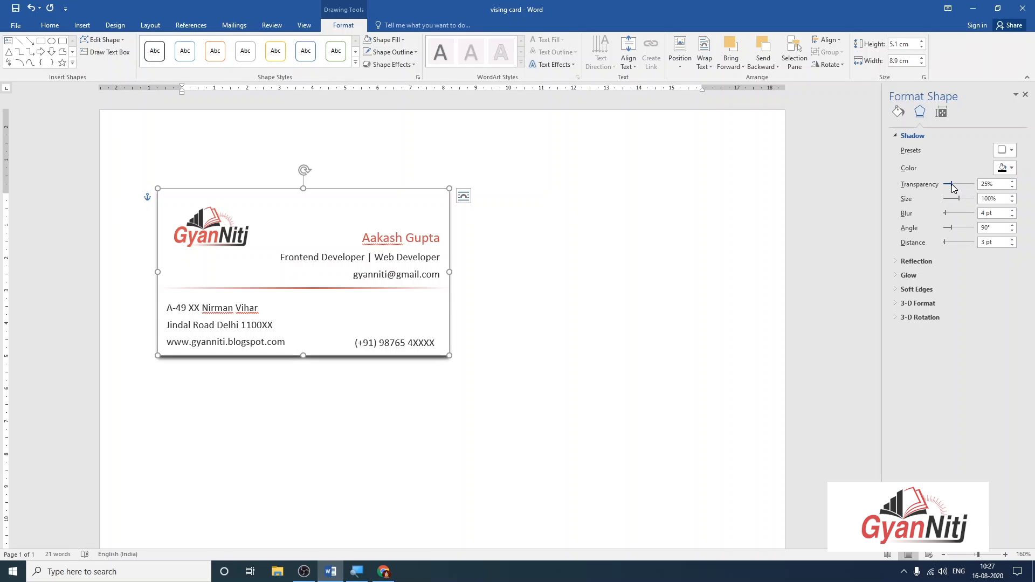
left_click(1006, 167)
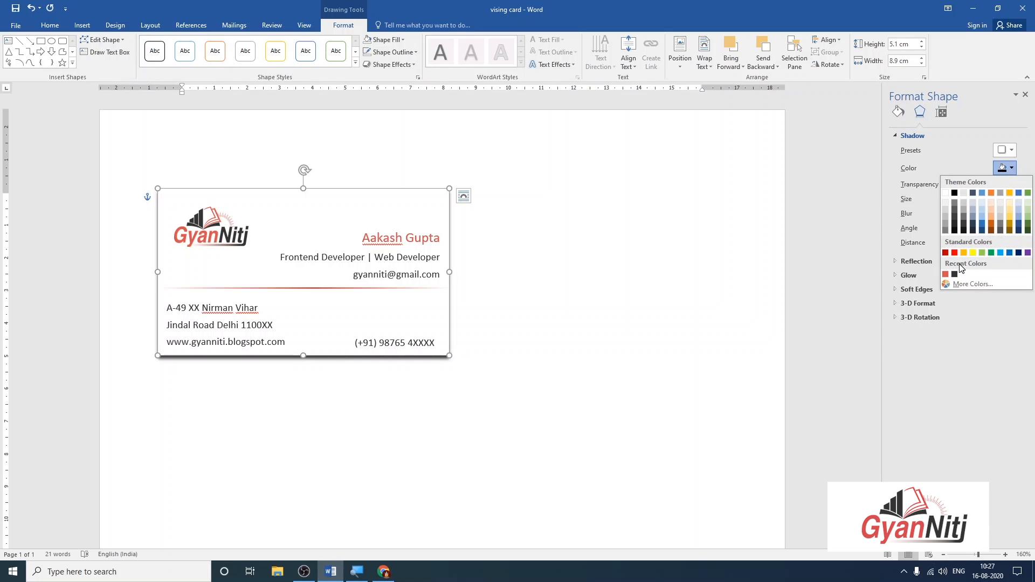
left_click(946, 275)
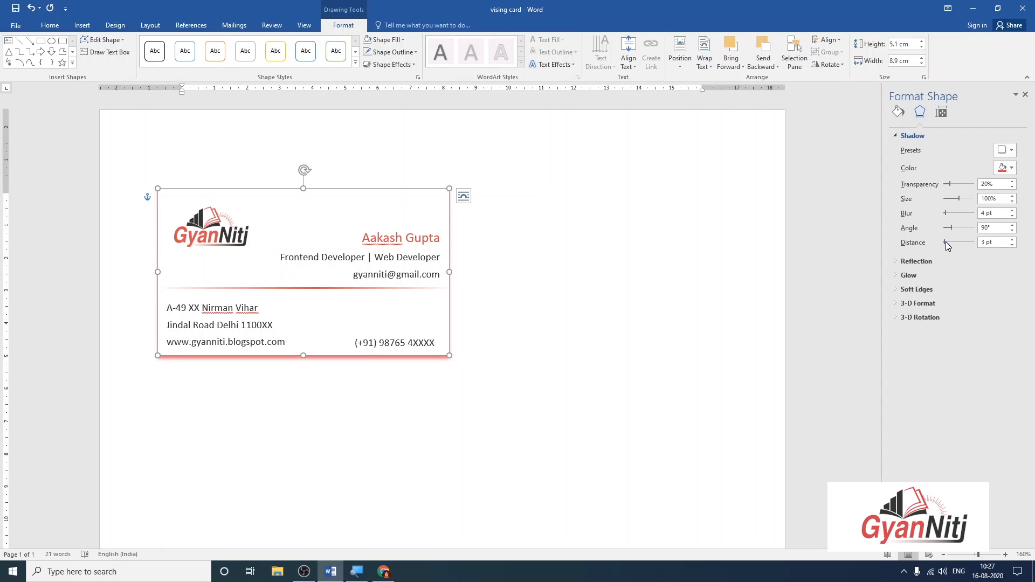
left_click_drag(945, 242, 941, 242)
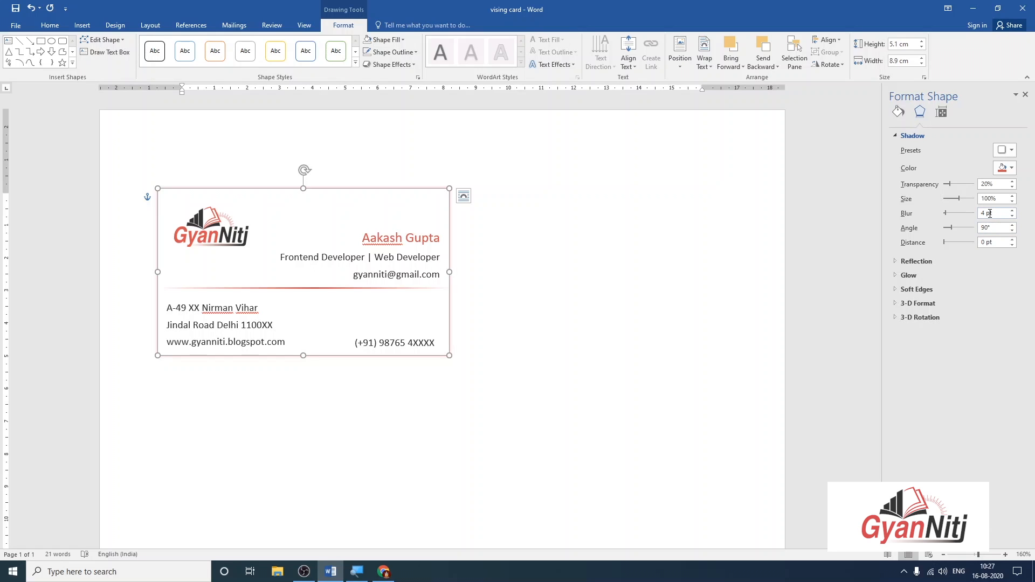
left_click(952, 200)
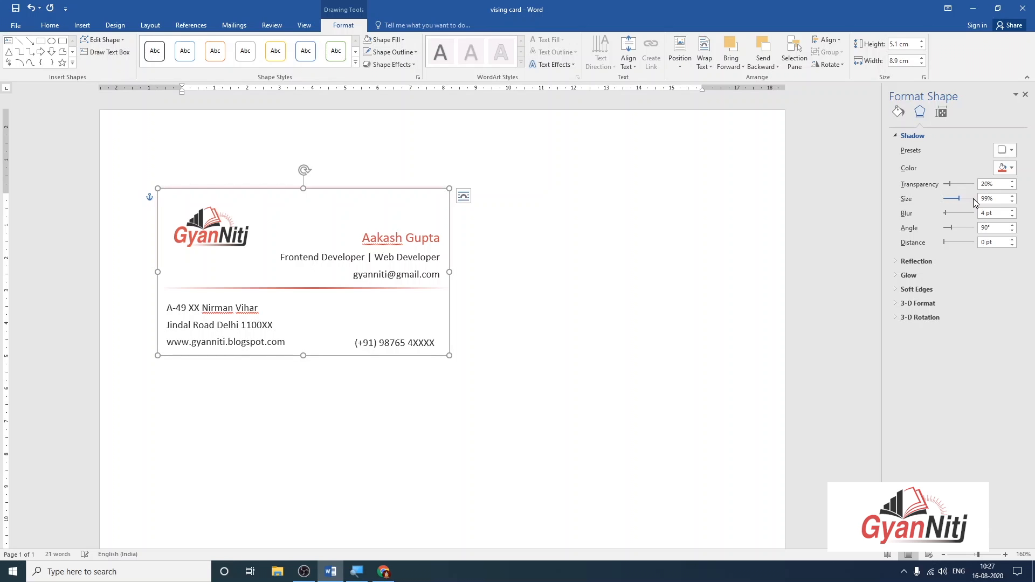
left_click(973, 199)
left_click(974, 199)
Lower the shadow transparency to 6% and retype its blur as 0.
left_click(716, 282)
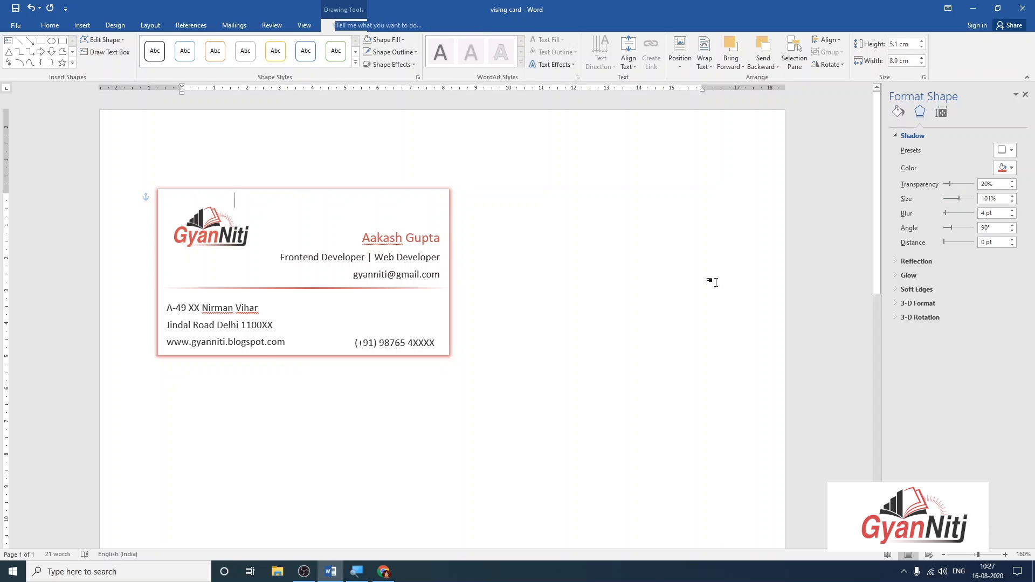
left_click(429, 192)
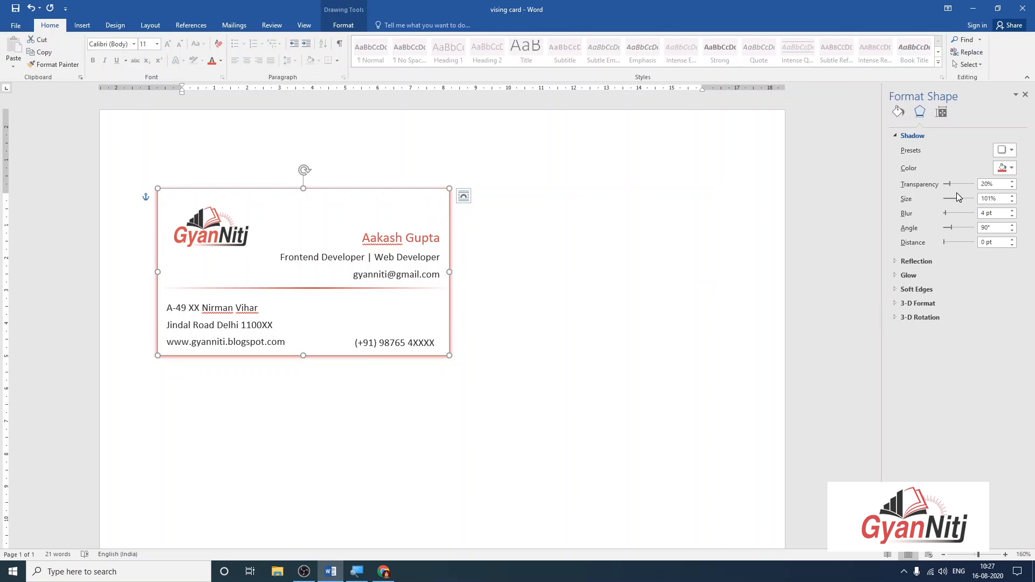
left_click_drag(952, 188, 945, 185)
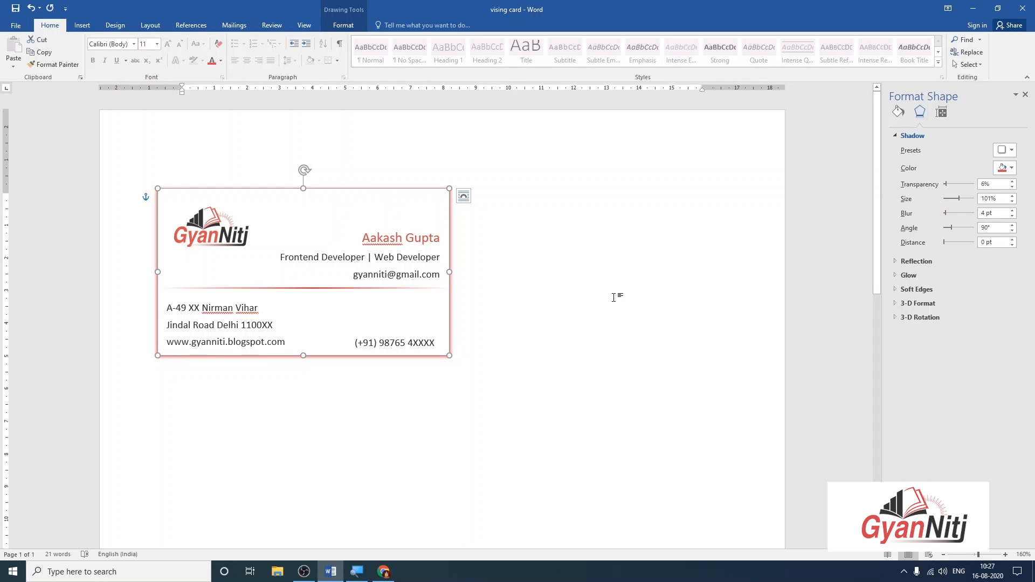
left_click(441, 304)
left_click(439, 190)
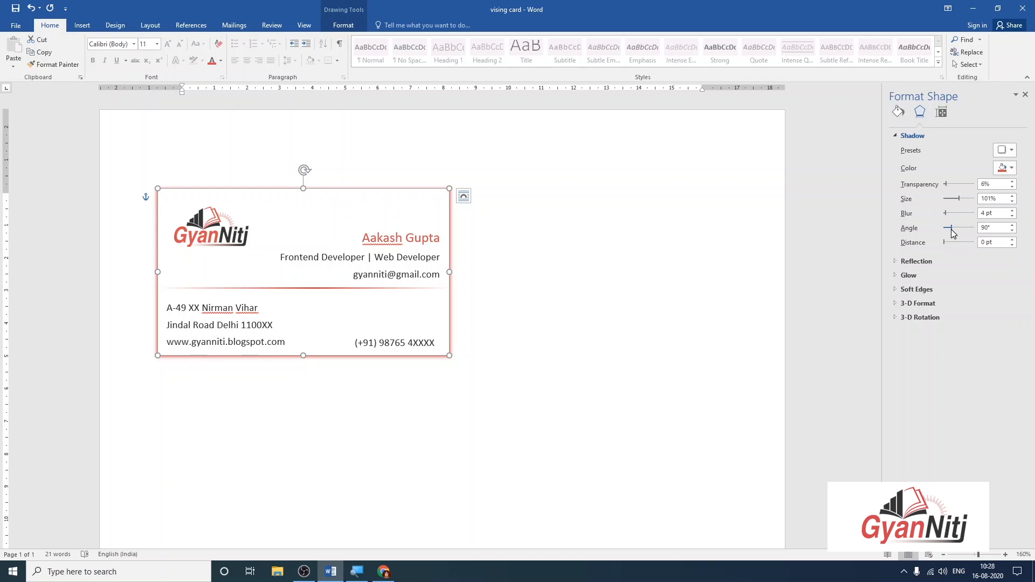
triple_click(991, 213)
type("2")
left_click(635, 306)
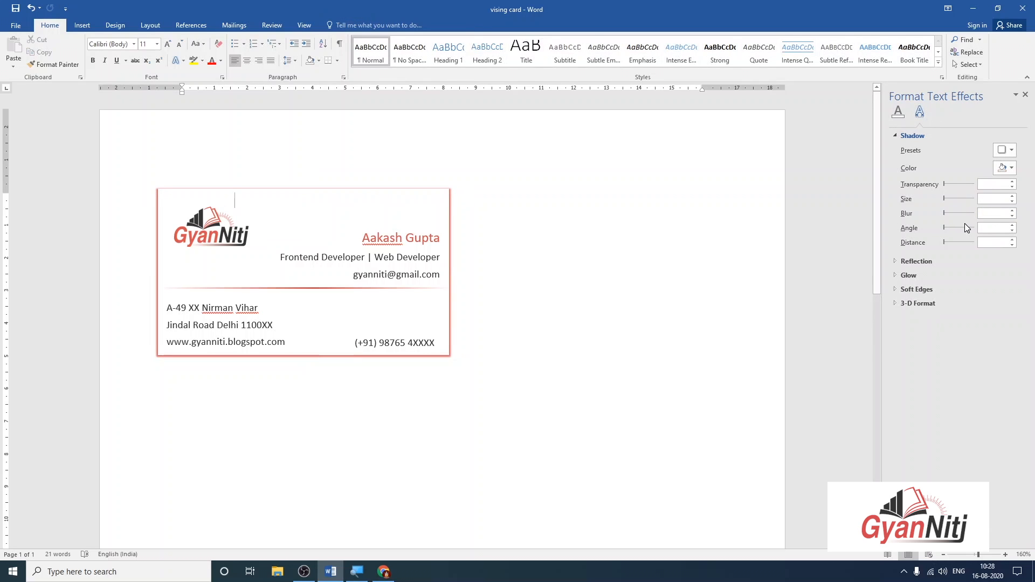
left_click(429, 198)
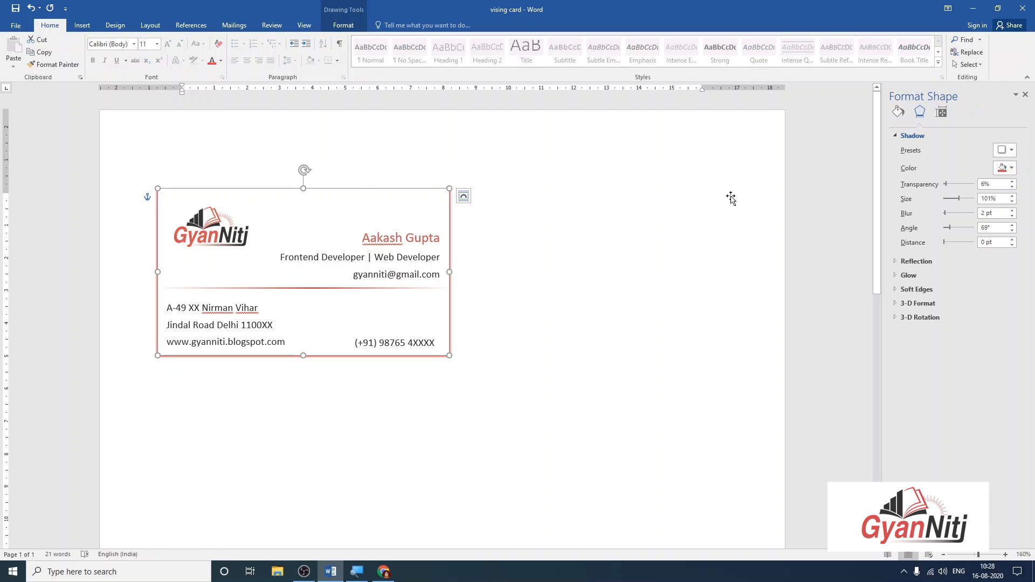
left_click(986, 214)
left_click_drag(986, 213, 962, 215)
type("0")
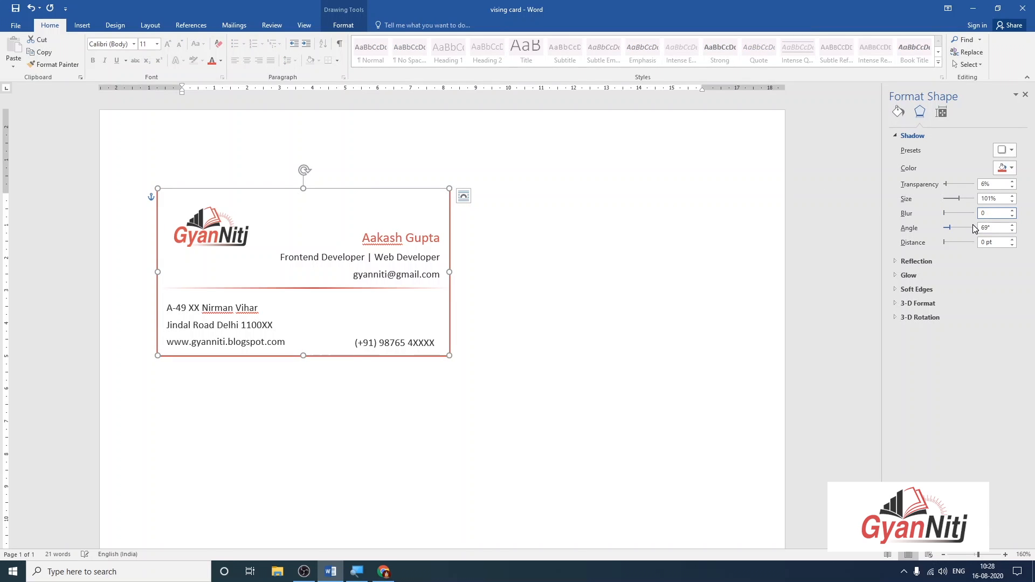
Check the shadow colour choices and preview the card's shadow outline.
left_click(1004, 167)
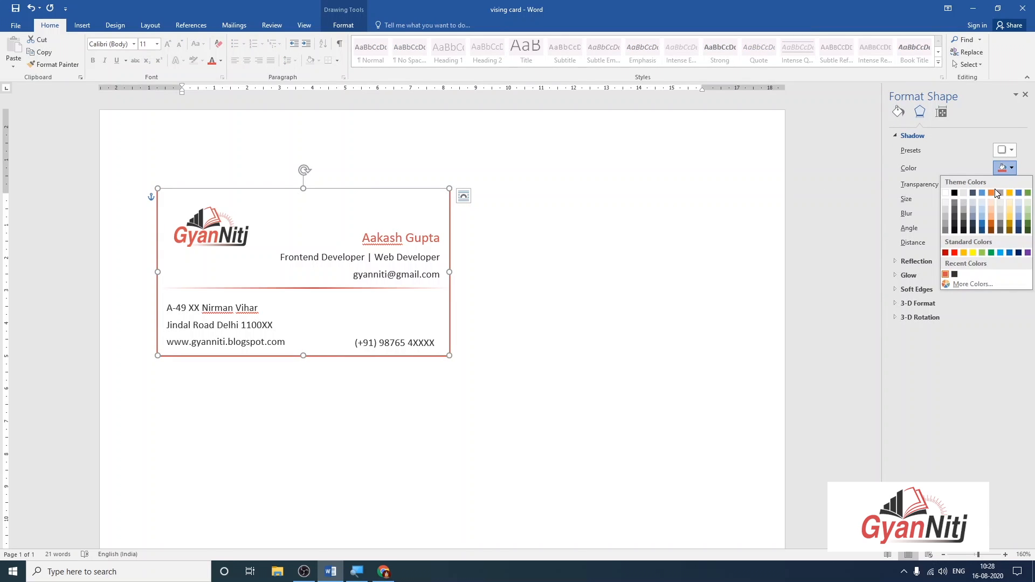
key("Escape")
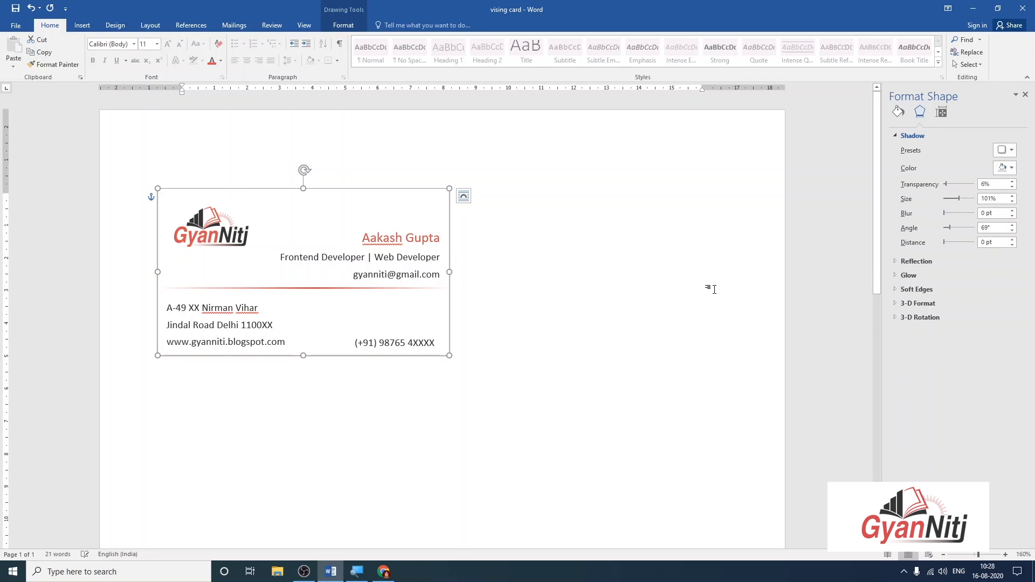
left_click(720, 310)
left_click(449, 207)
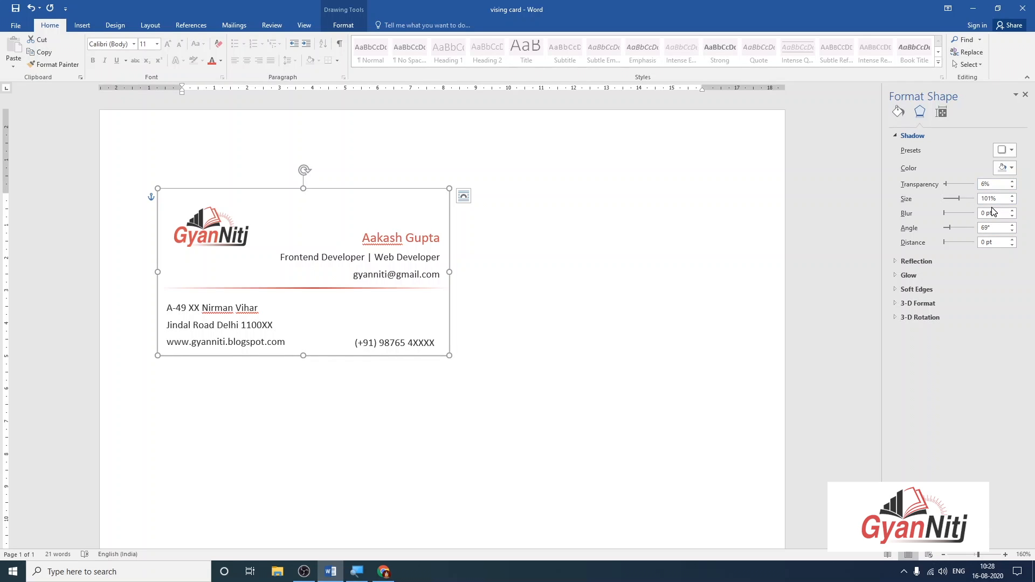
left_click(588, 224)
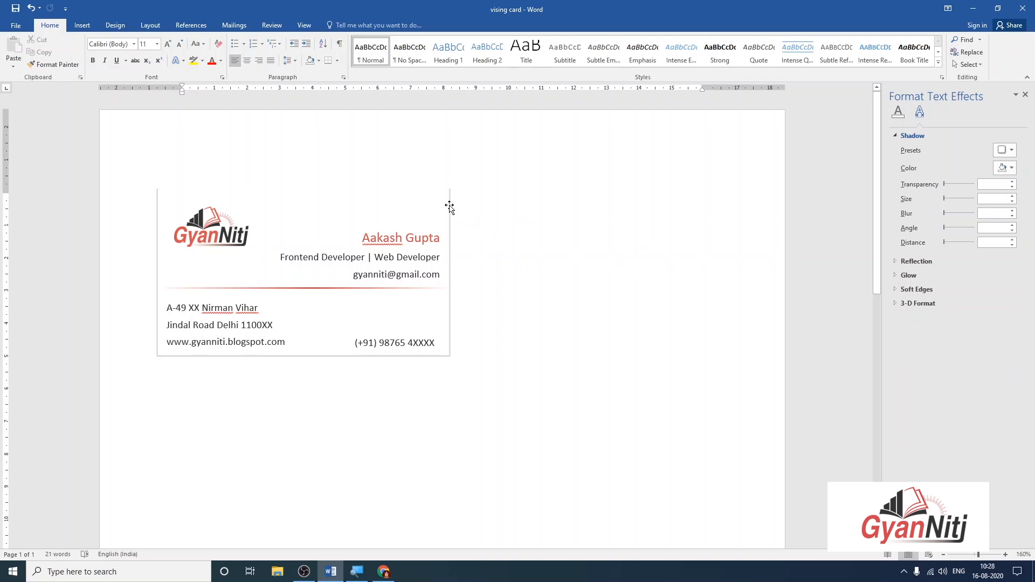
left_click(449, 206)
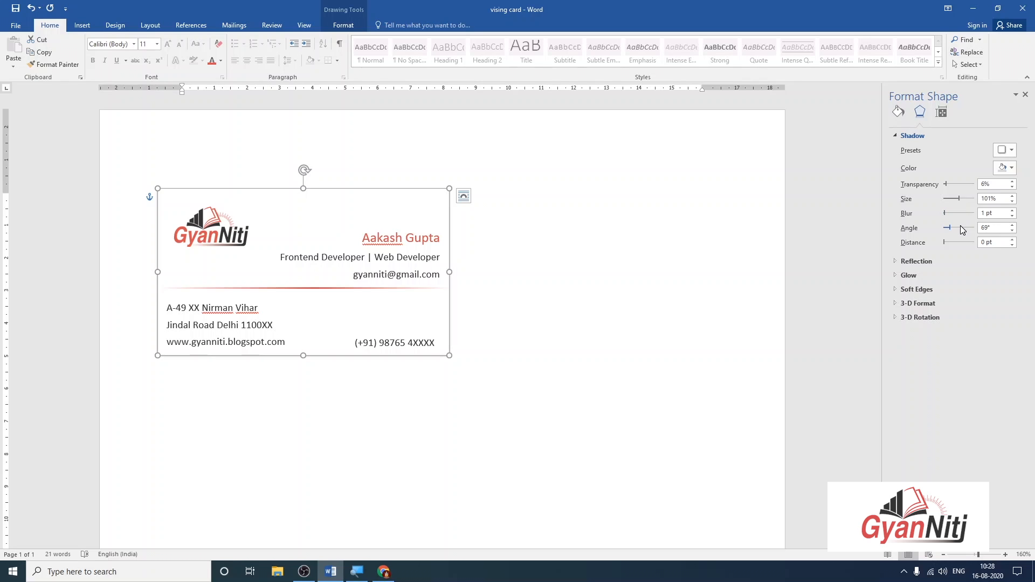
Try shadow distances of 1 and 2 pt, return to 0 pt, and set angle 0°.
left_click(960, 243)
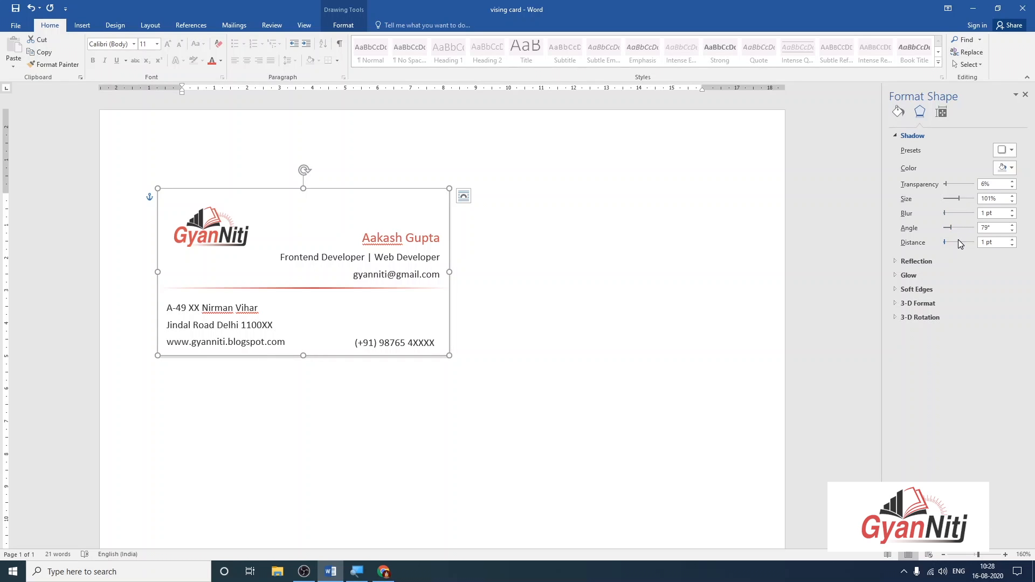
left_click(960, 243)
left_click_drag(948, 245, 928, 245)
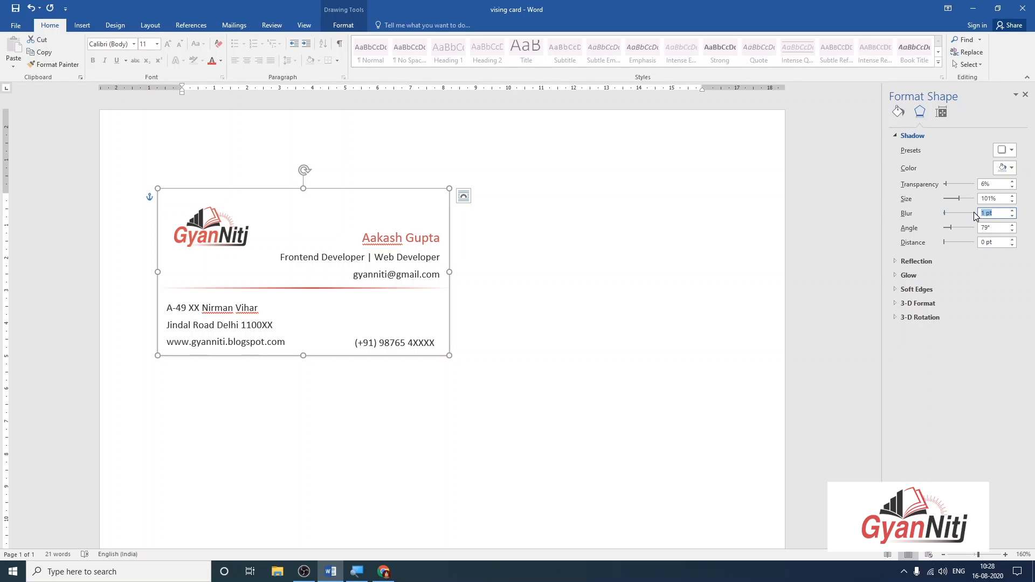
left_click_drag(995, 227, 976, 226)
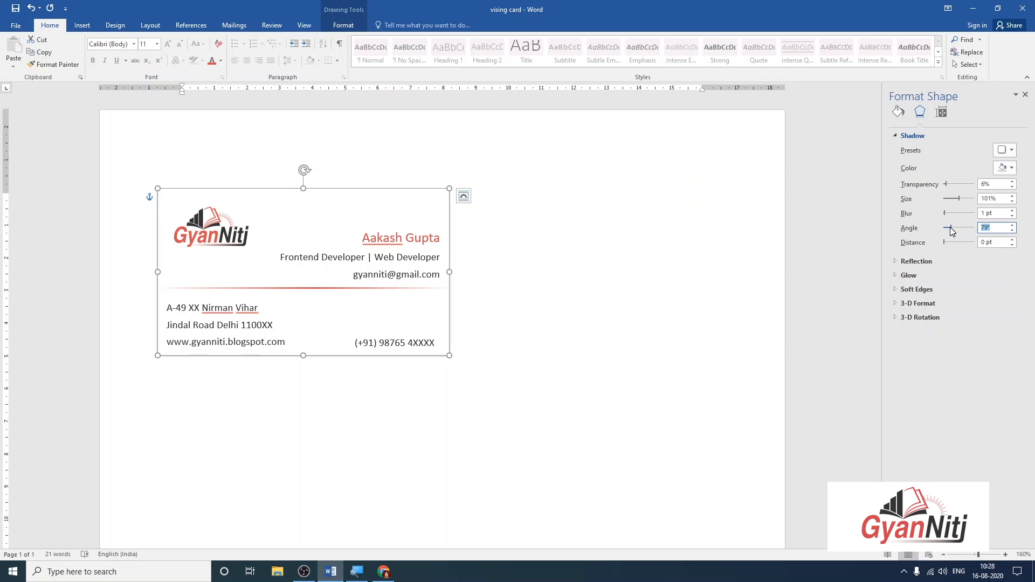
left_click_drag(951, 228, 918, 230)
left_click(793, 233)
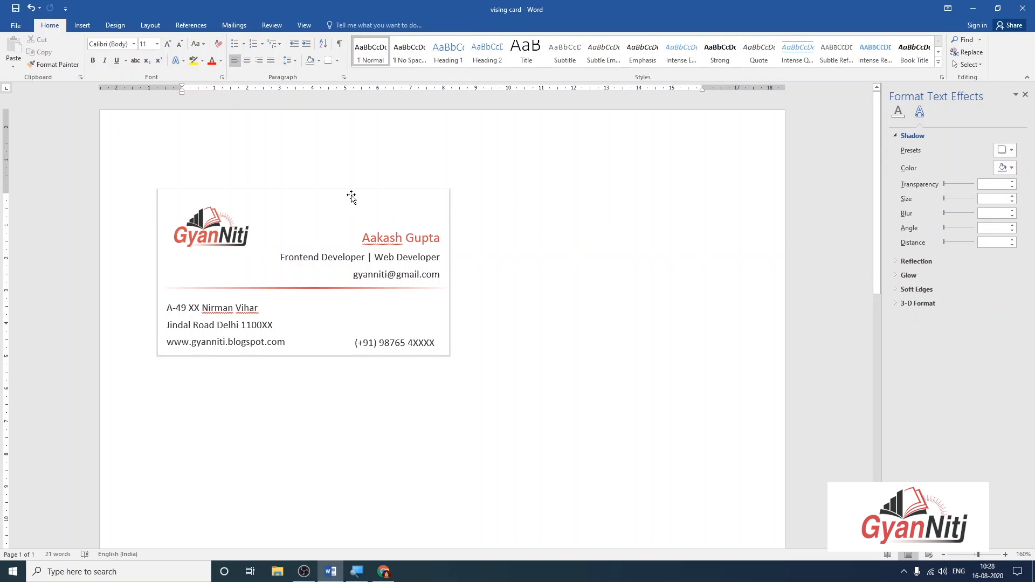
left_click(418, 205)
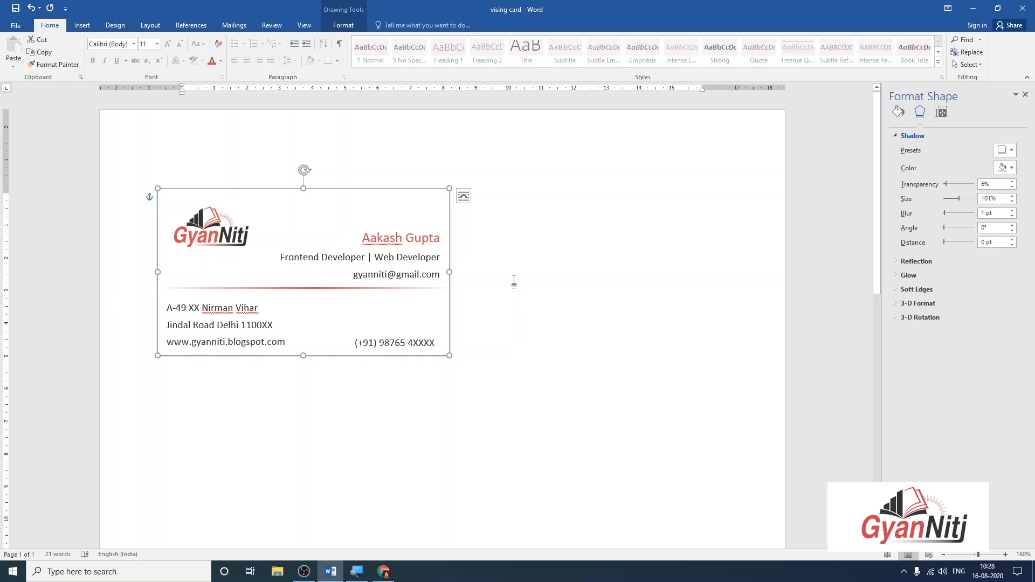
Select the logo, card box, name, address and phone boxes and red divider, and group them.
left_click(197, 228)
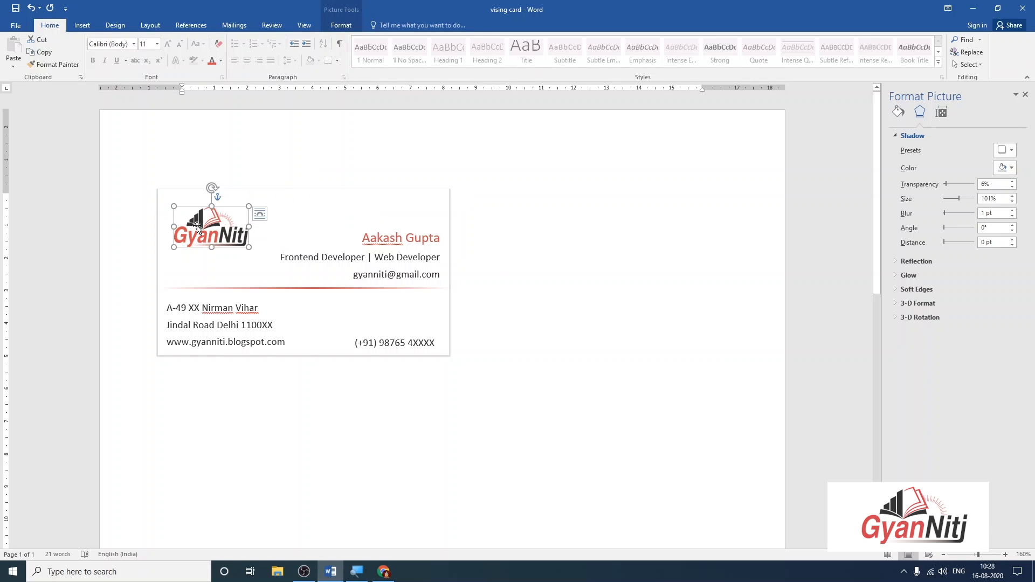
left_click(282, 189, "shift")
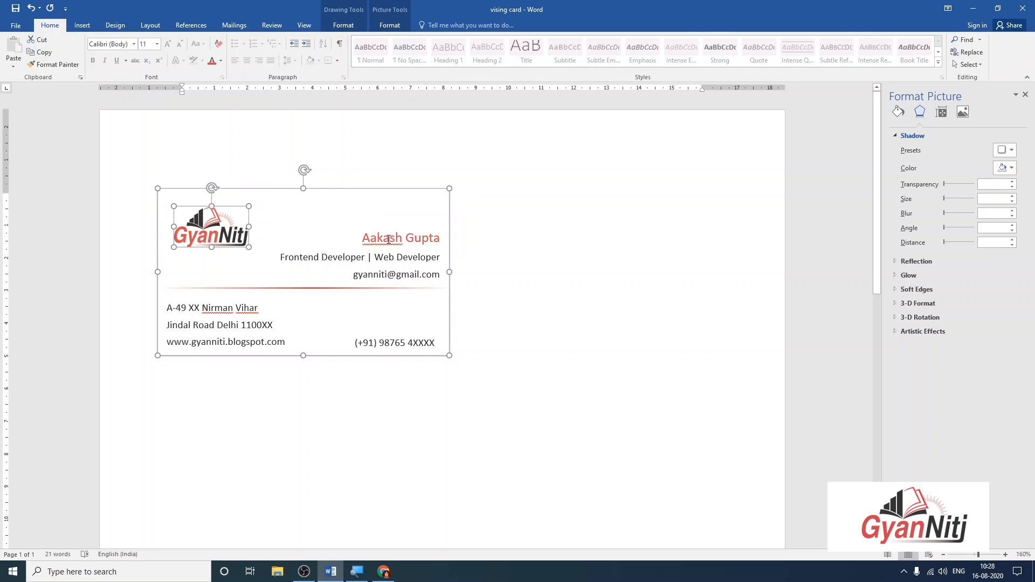
left_click(388, 239, "shift")
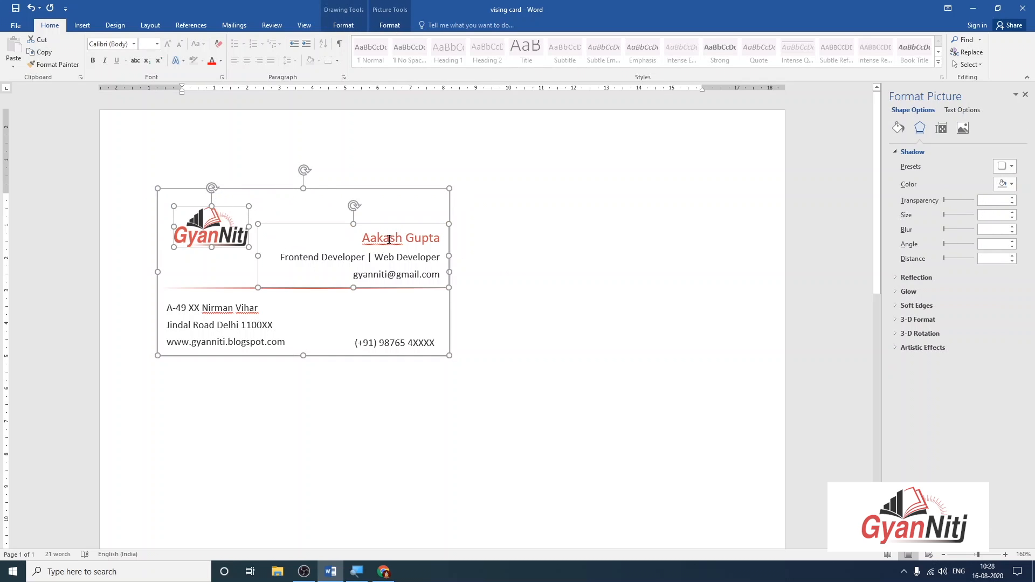
left_click(247, 313, "shift")
left_click(383, 342, "shift")
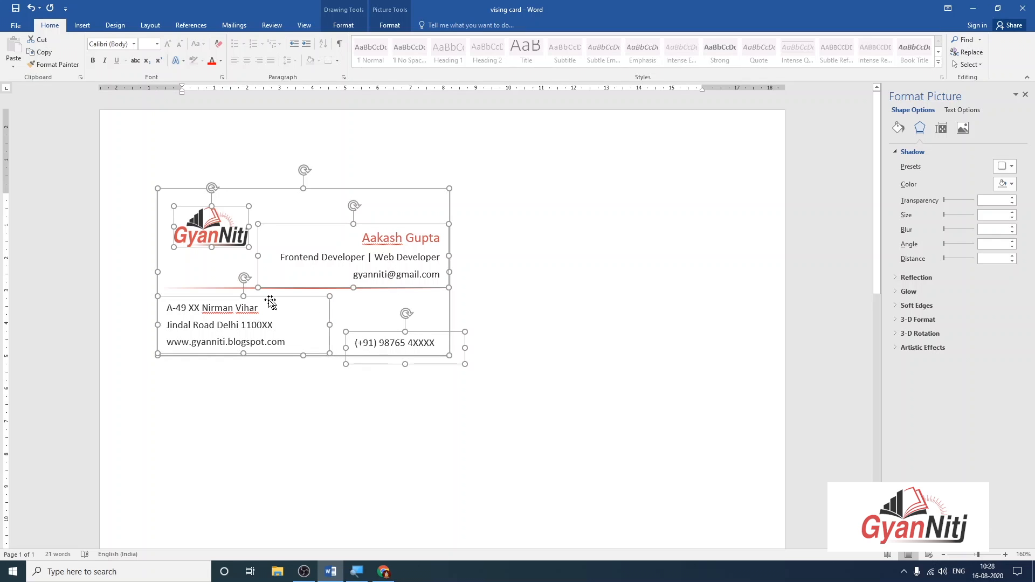
left_click(217, 288, "shift")
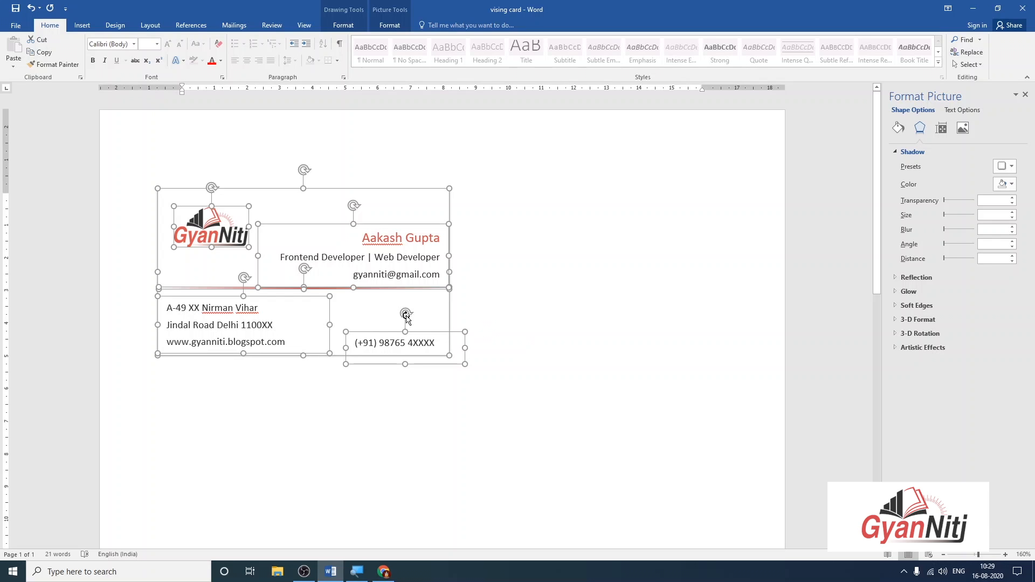
right_click(343, 291)
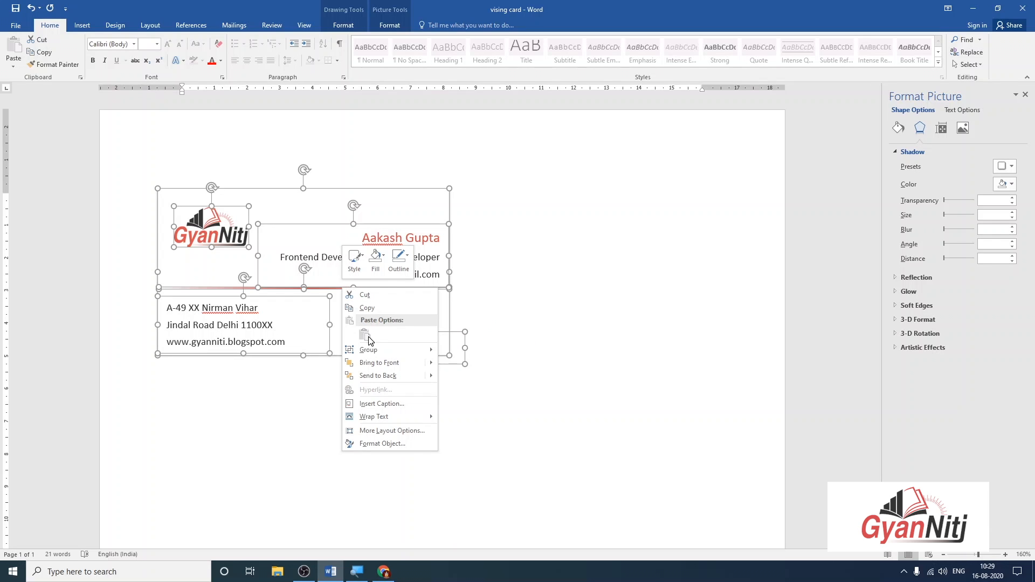
mouse_move(383, 347)
left_click(455, 348)
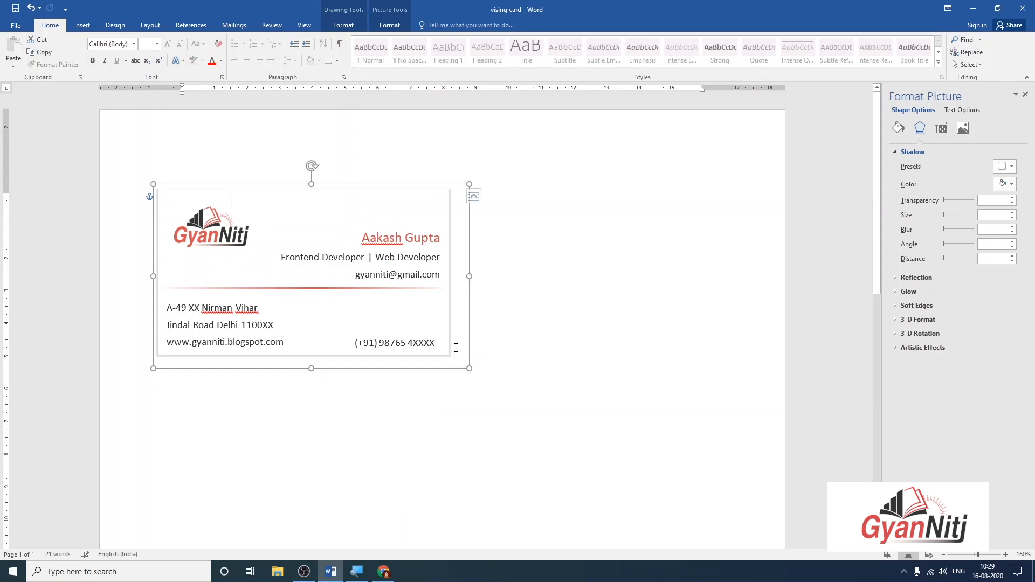
Move the grouped card to the top and add a second copy to form a side-by-side pair.
left_click(578, 305)
left_click(305, 298)
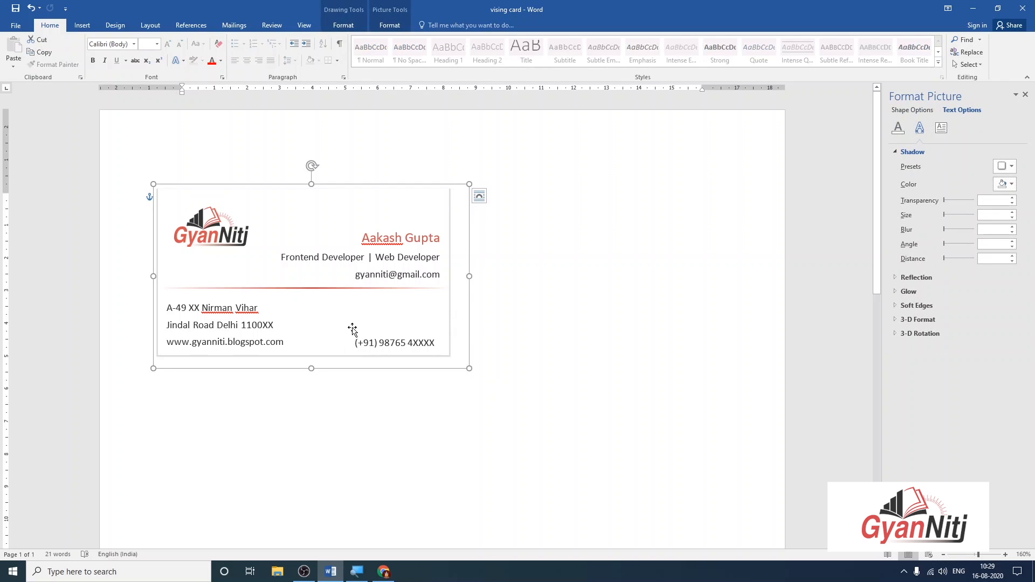
left_click_drag(339, 352, 636, 304)
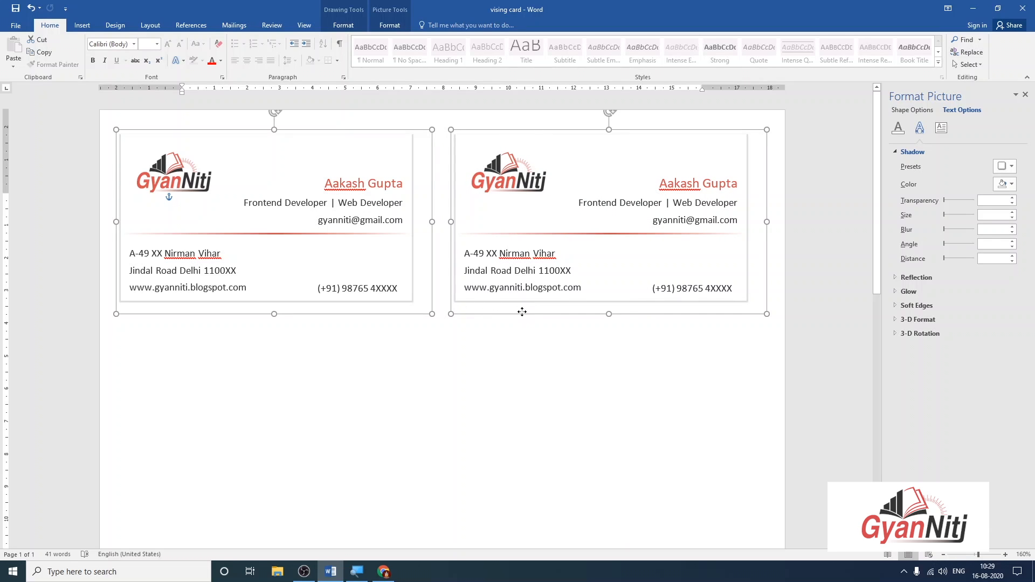
left_click_drag(522, 312, 521, 499)
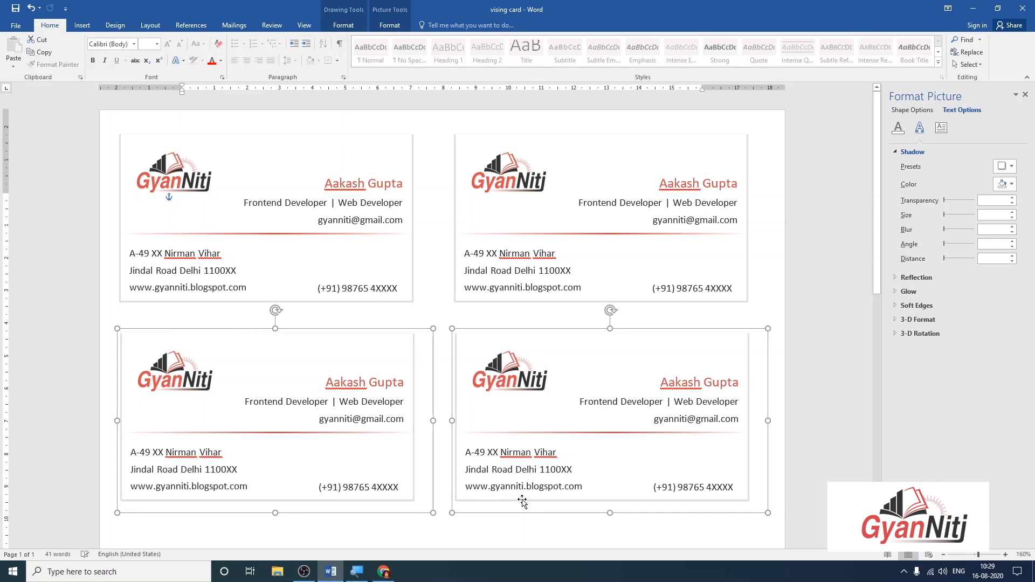
key("ctrl+z")
key("ctrl+z")
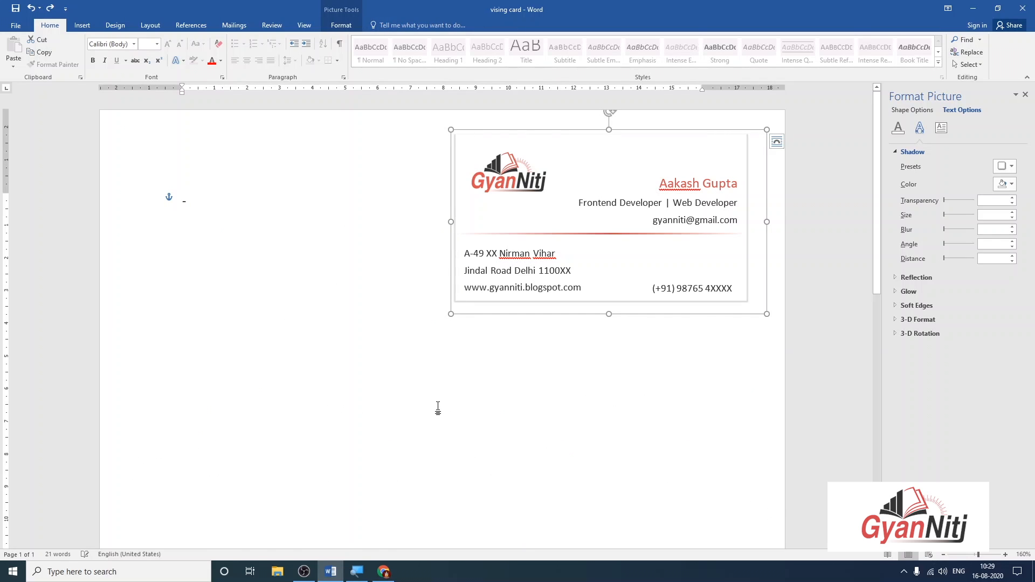
left_click(432, 386)
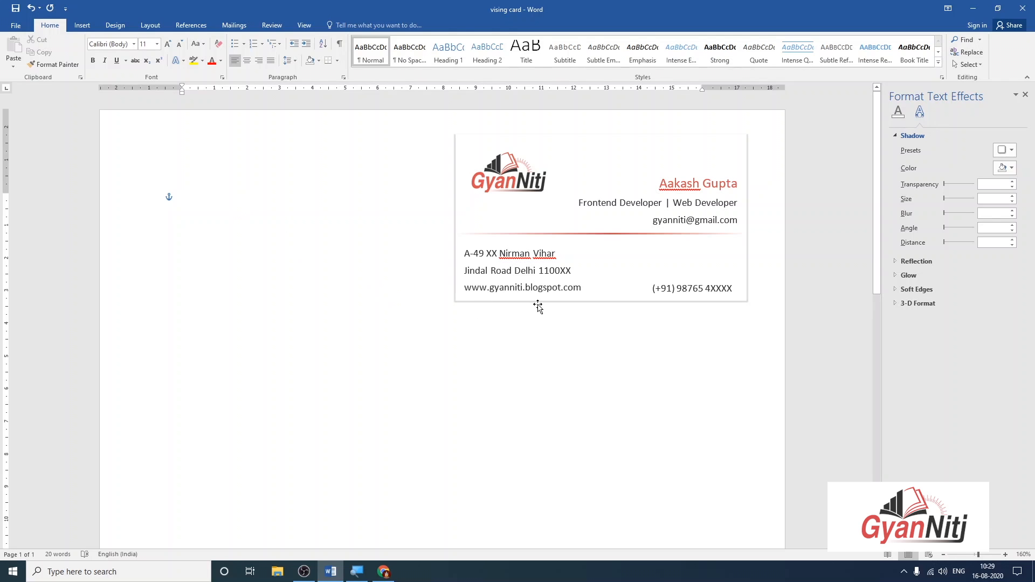
left_click_drag(538, 306, 554, 322)
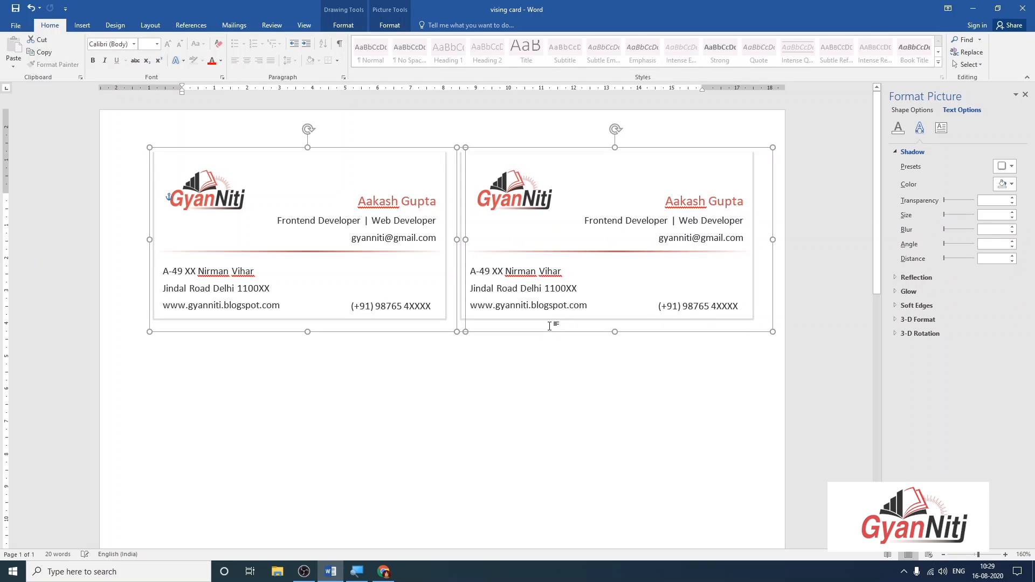
Copy the card pair and paste a copy into the row beneath it.
key("ctrl+c")
left_click(532, 388)
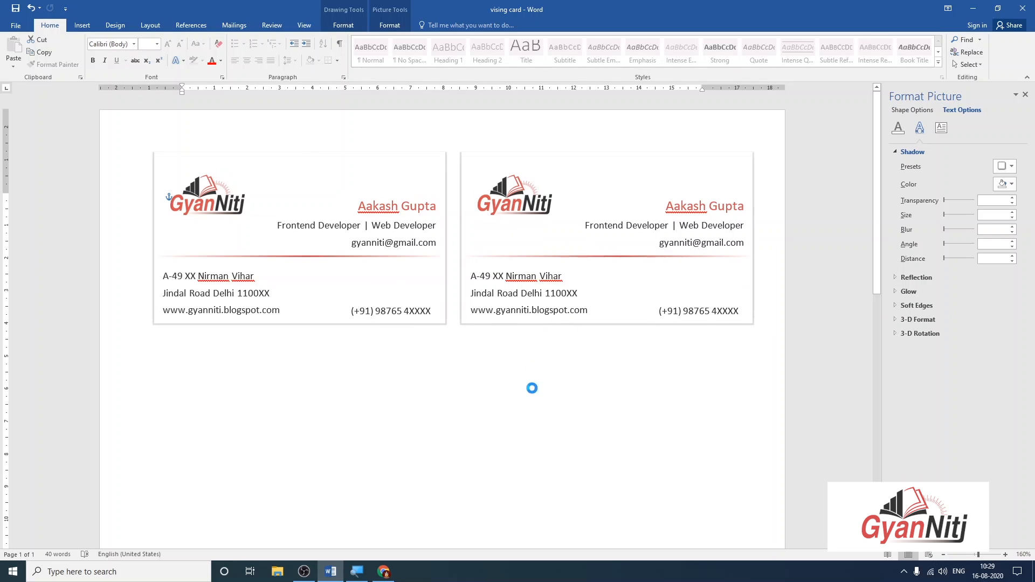
key("ctrl+v")
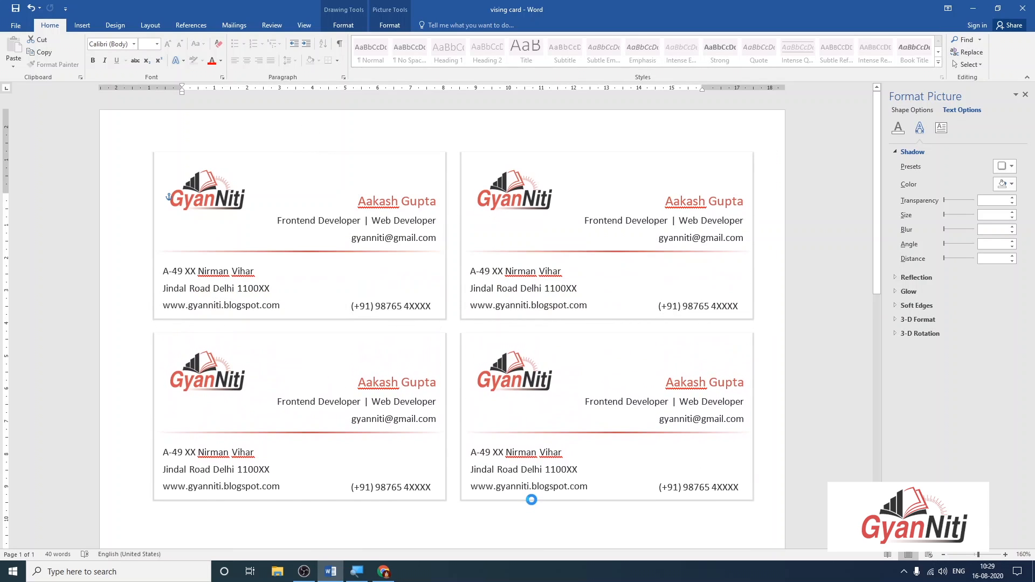
scroll(504, 243, "down", 5)
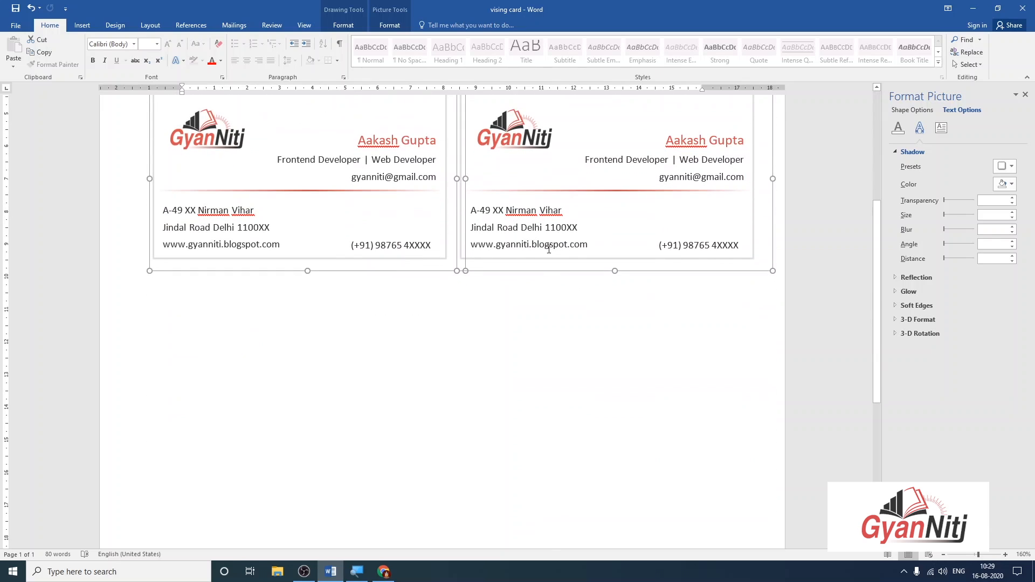
left_click_drag(535, 264, 533, 443)
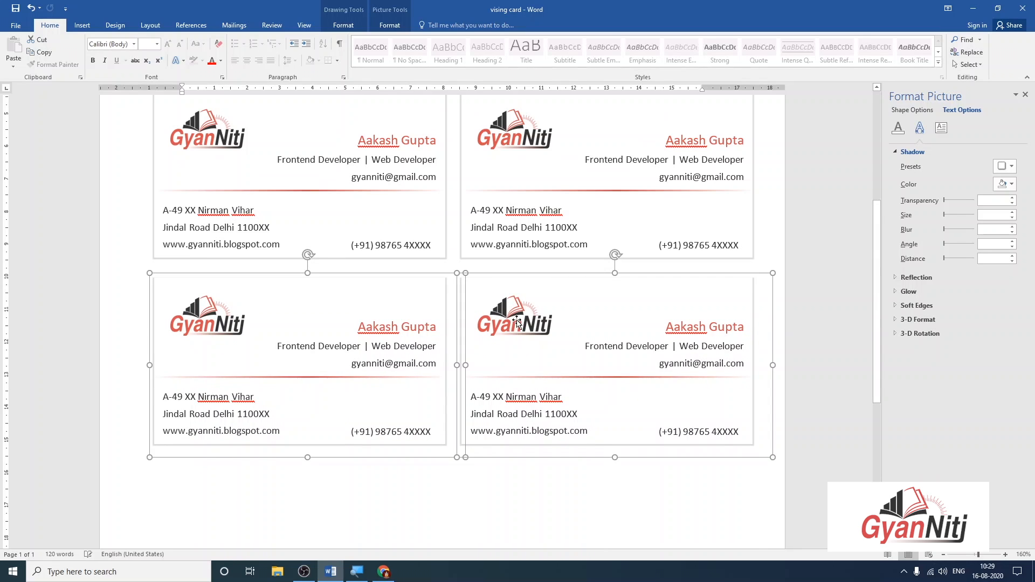
scroll(518, 261, "down", 5)
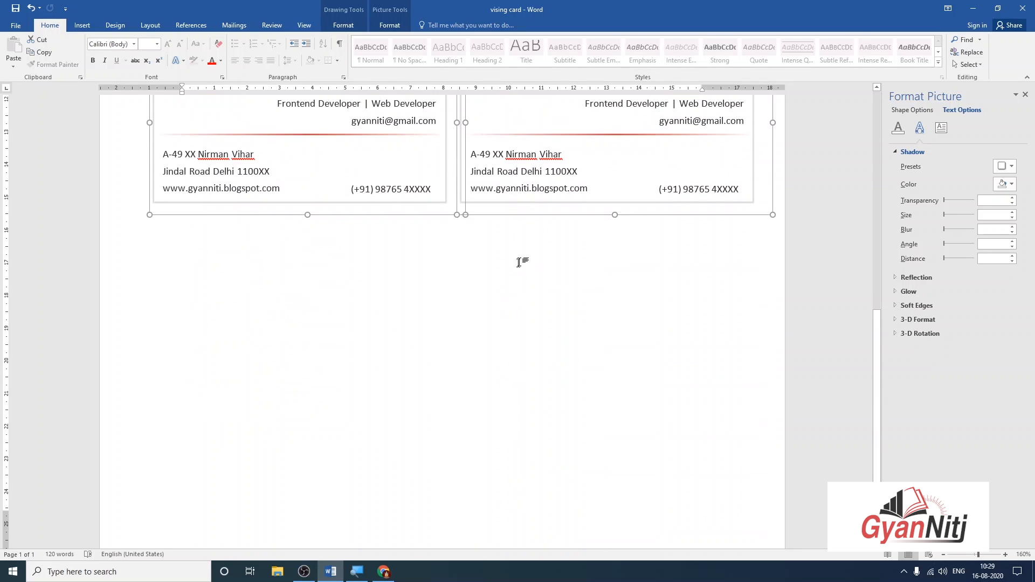
Paste further card pairs to fill the remaining rows down the page.
left_click(525, 227)
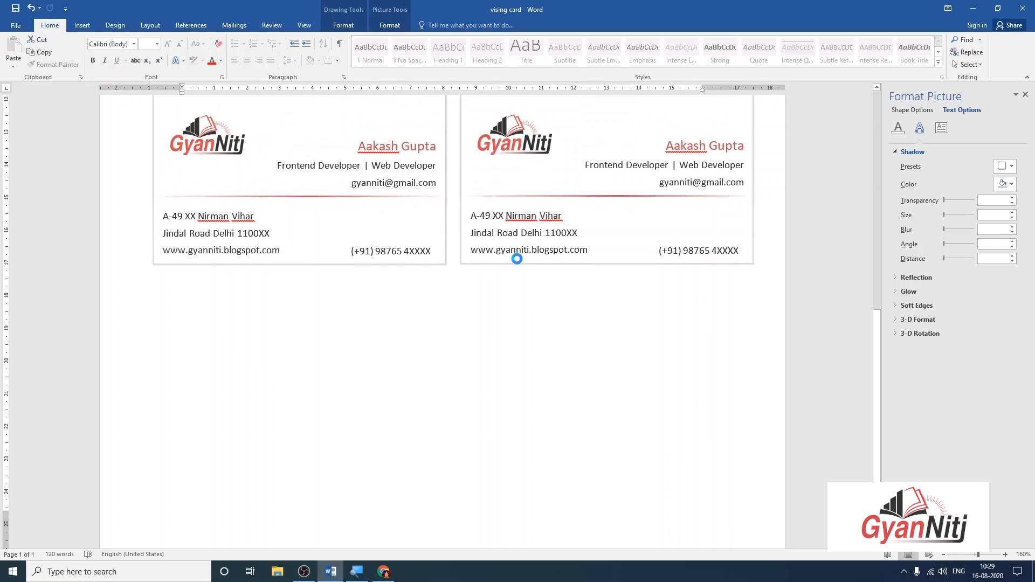
scroll(523, 297, "up", 4)
key("ctrl+v")
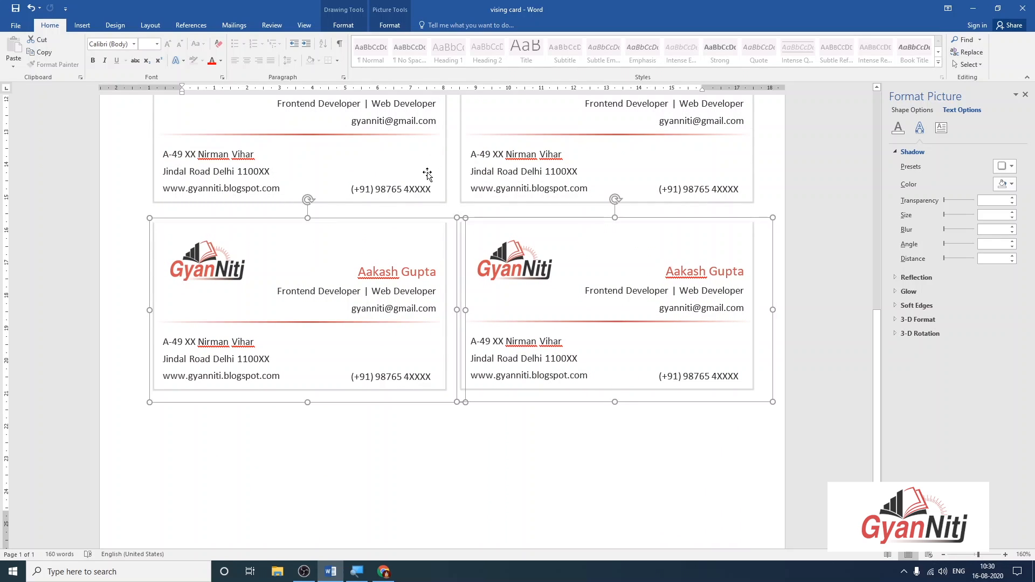
scroll(501, 204, "up", 1)
scroll(502, 203, "down", 2)
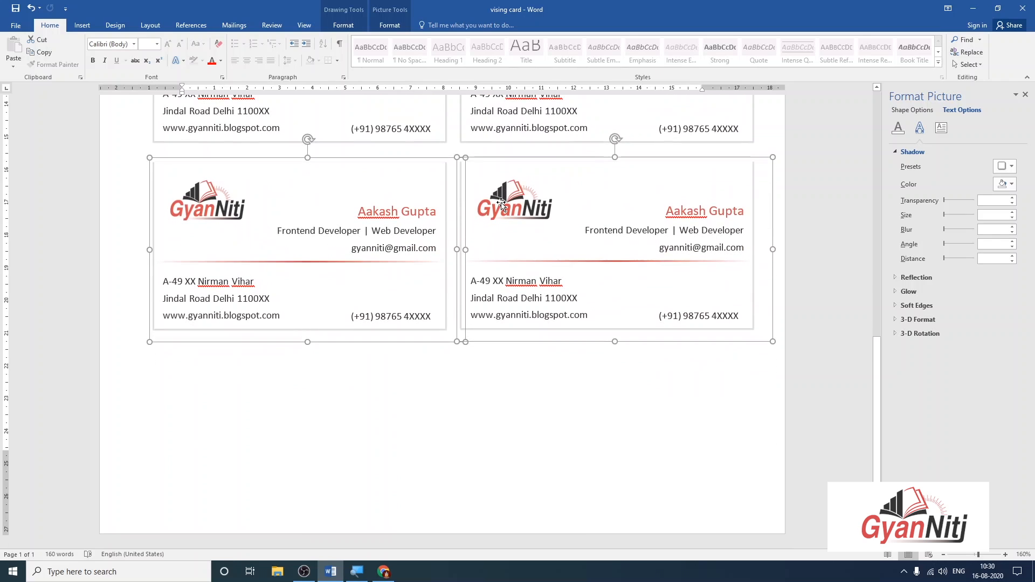
left_click_drag(522, 334, 511, 494)
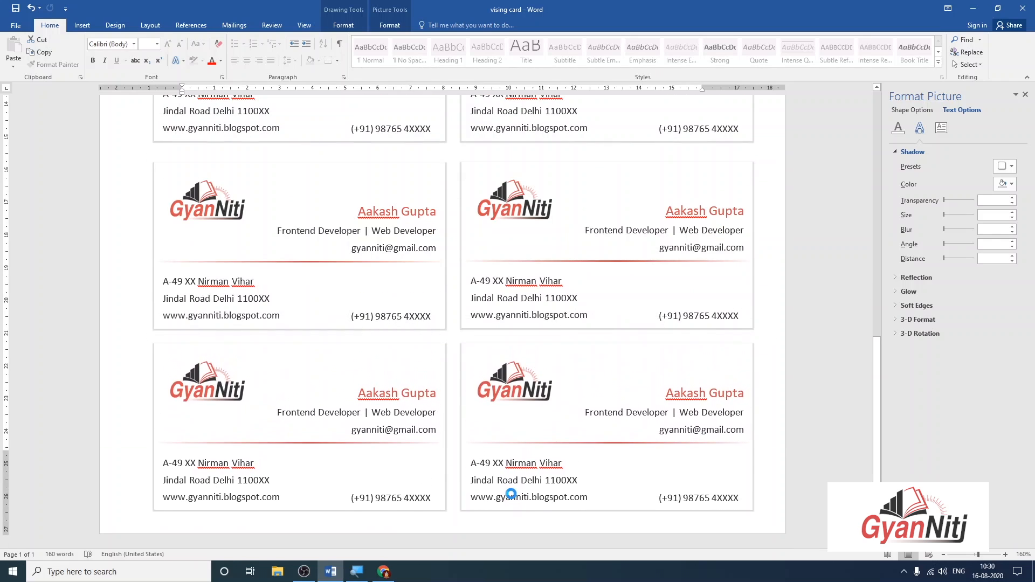
key("ctrl+v")
scroll(428, 284, "up", 8)
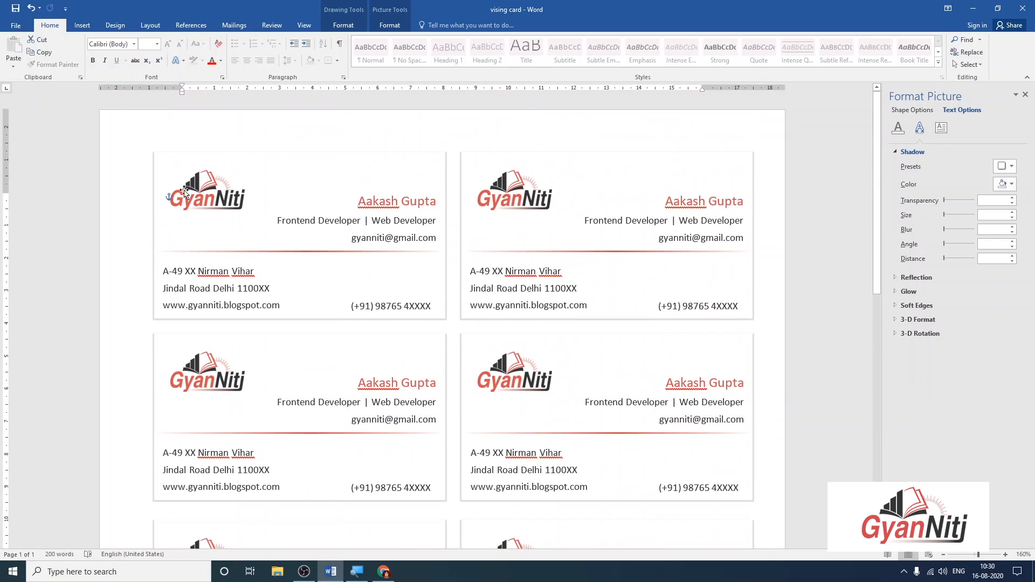
Shrink the top margin on the vertical ruler to lift the cards up the page.
left_click_drag(11, 188, 12, 179)
scroll(847, 312, "down", 10)
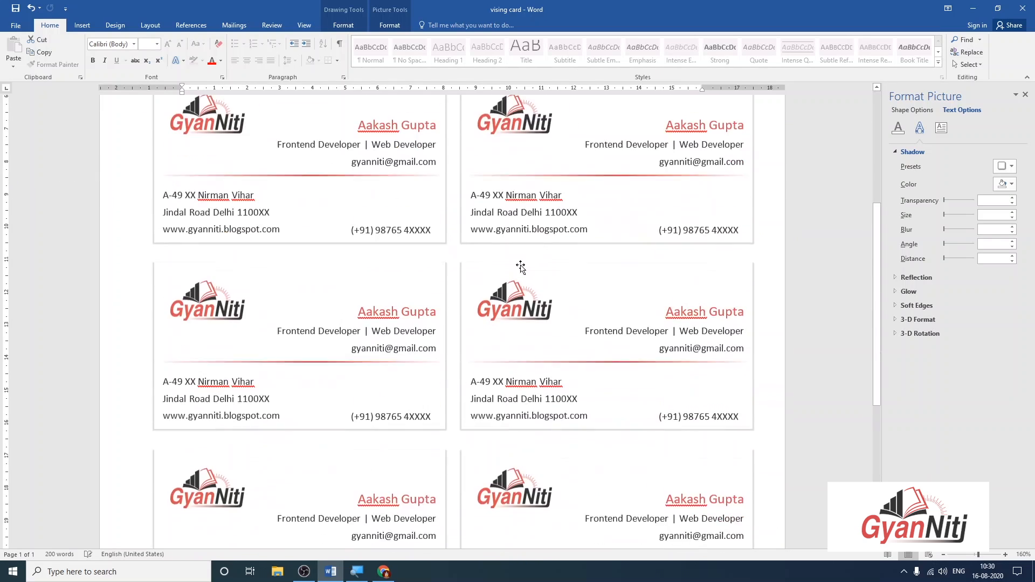
scroll(668, 207, "up", 3)
left_click(668, 206)
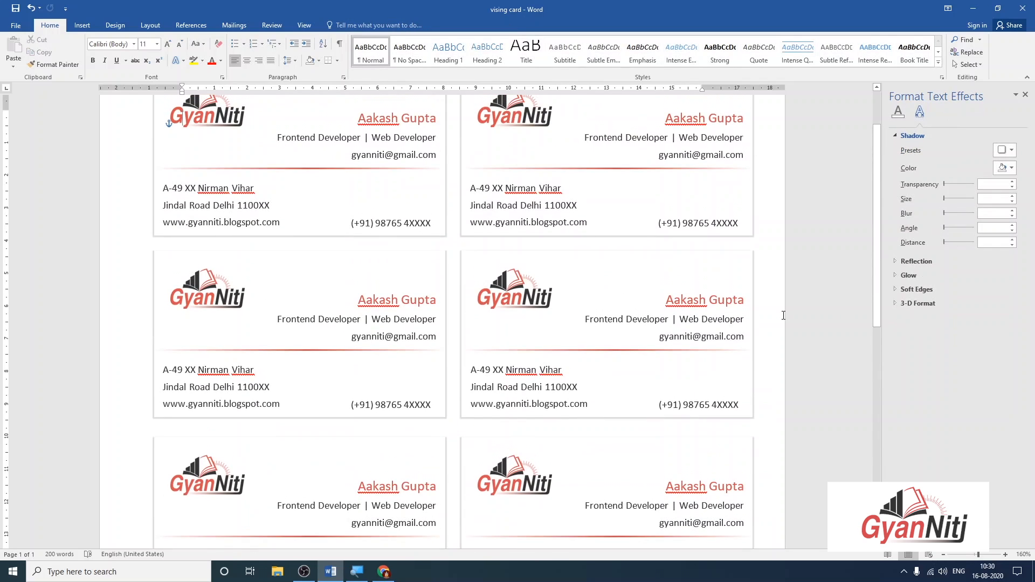
Export the card sheet as a PDF named 'vising card' on the Desktop via Create PDF/XPS.
left_click(16, 26)
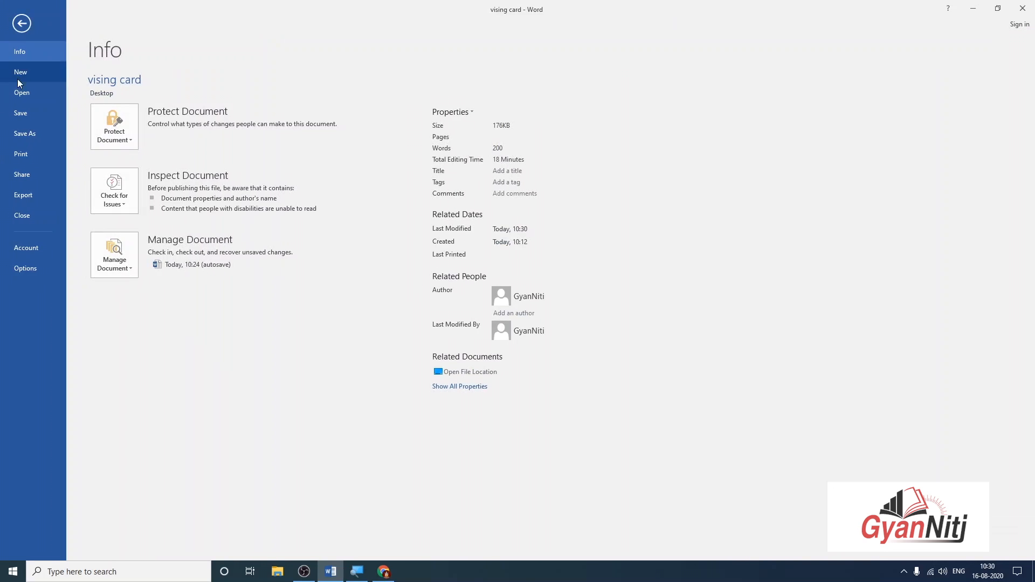
left_click(30, 198)
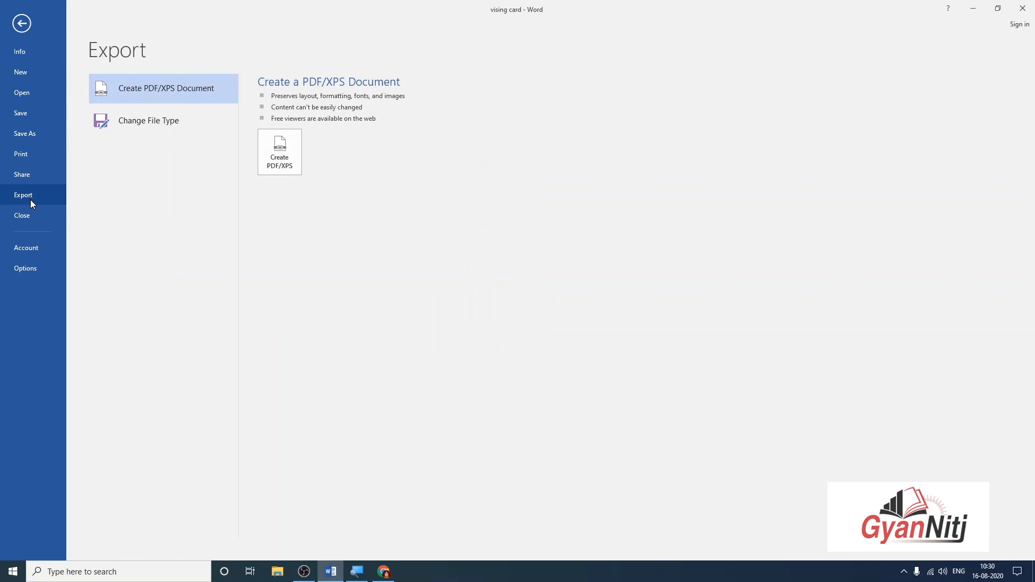
left_click(292, 142)
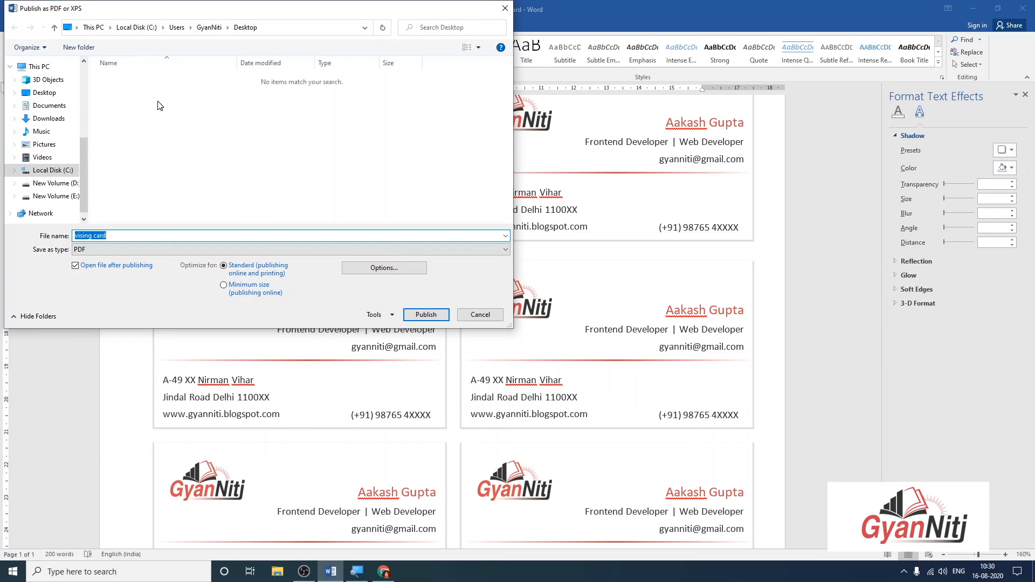
left_click(435, 316)
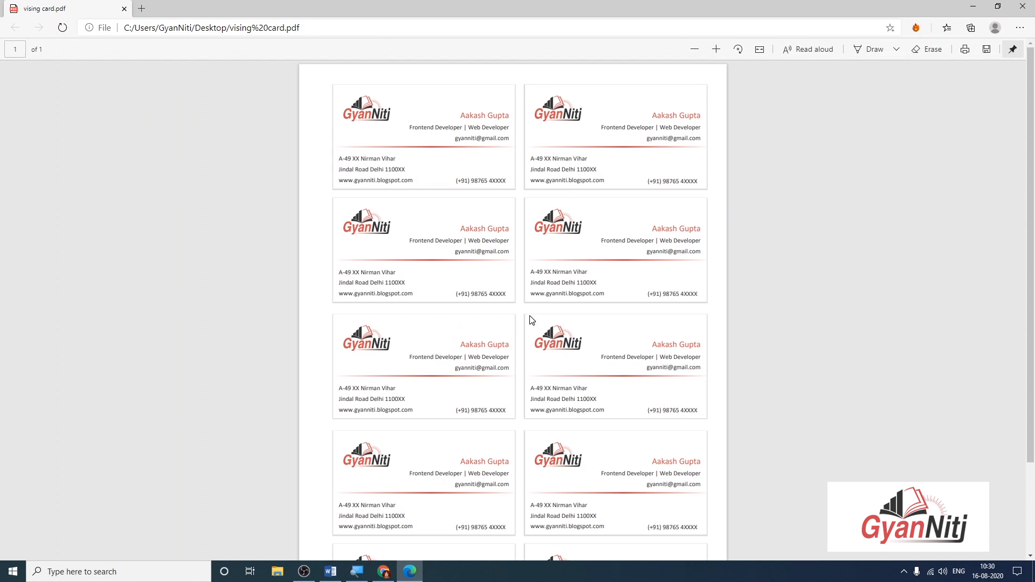
Open vising card.pdf from the desktop, fit it to width, and scroll through the cards.
left_click(1033, 571)
double_click(18, 183)
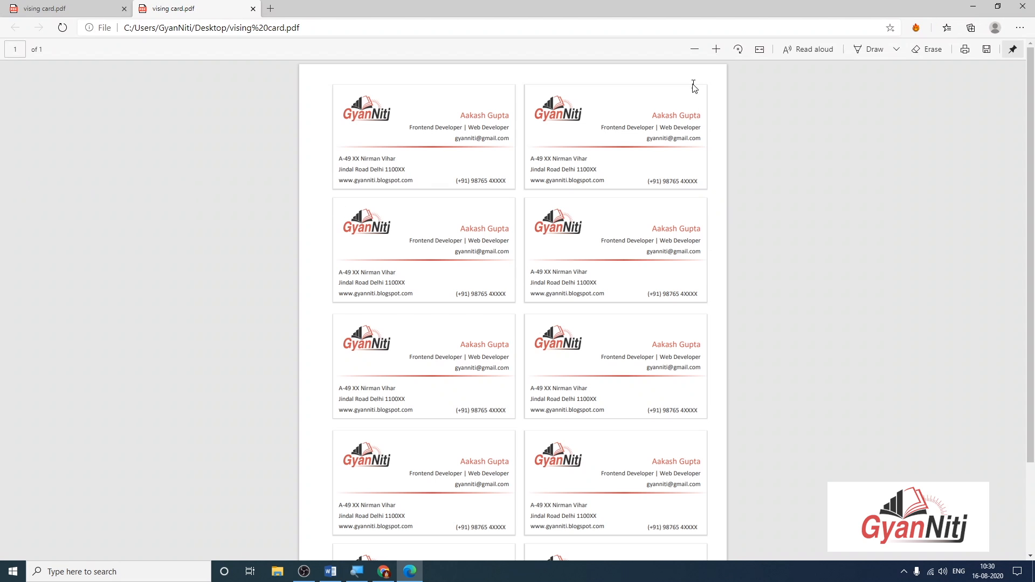
left_click(760, 49)
scroll(522, 138, "down", 5)
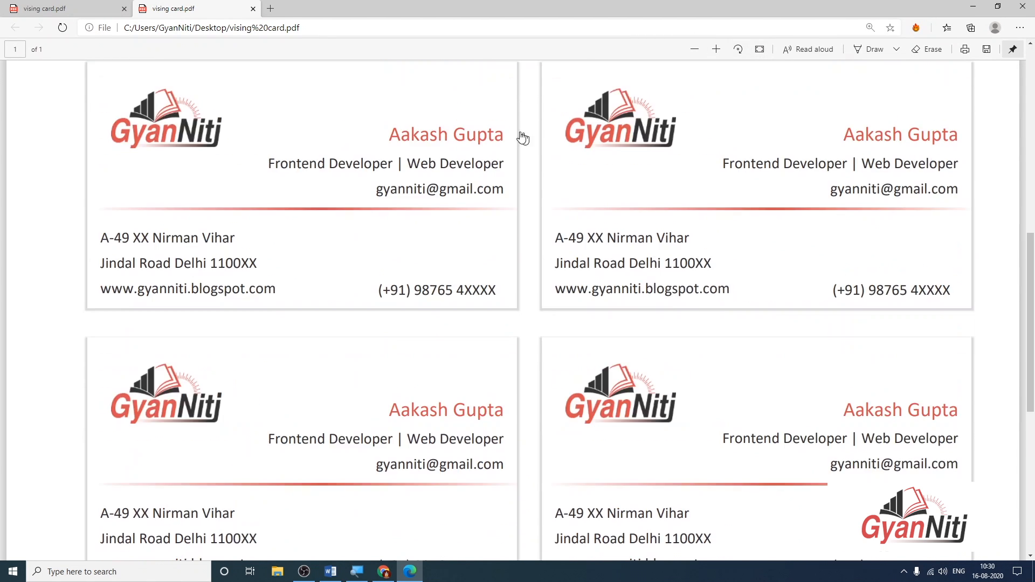
left_click_drag(430, 179, 539, 231)
scroll(577, 234, "down", 2)
scroll(581, 234, "down", 4)
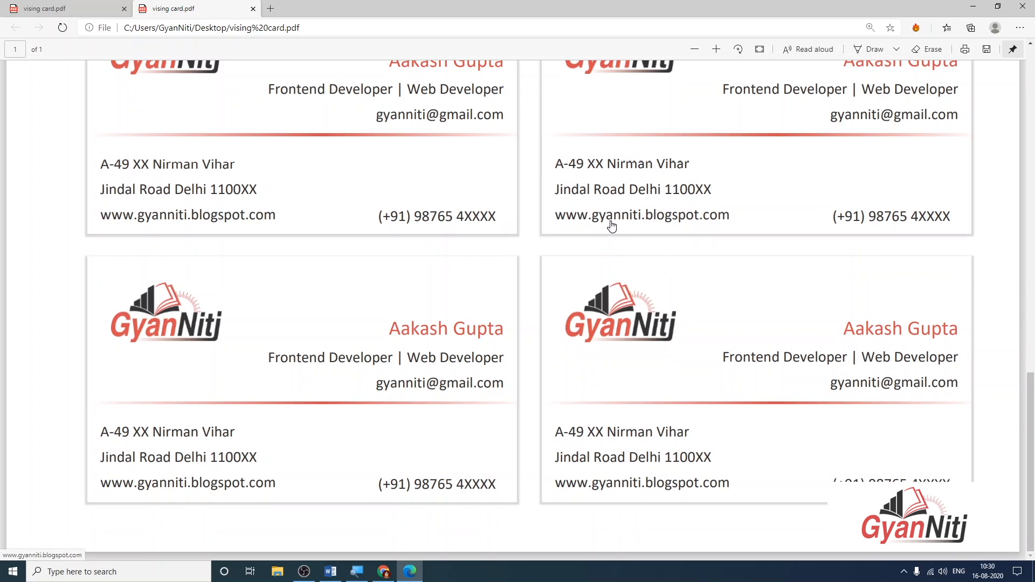
scroll(501, 200, "up", 4)
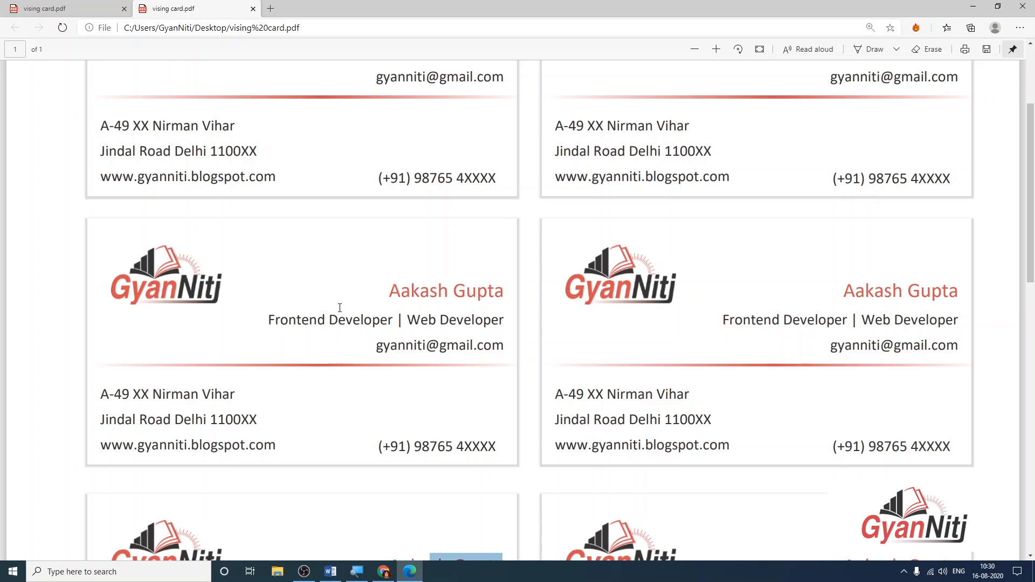
scroll(462, 231, "up", 3)
scroll(469, 230, "down", 3)
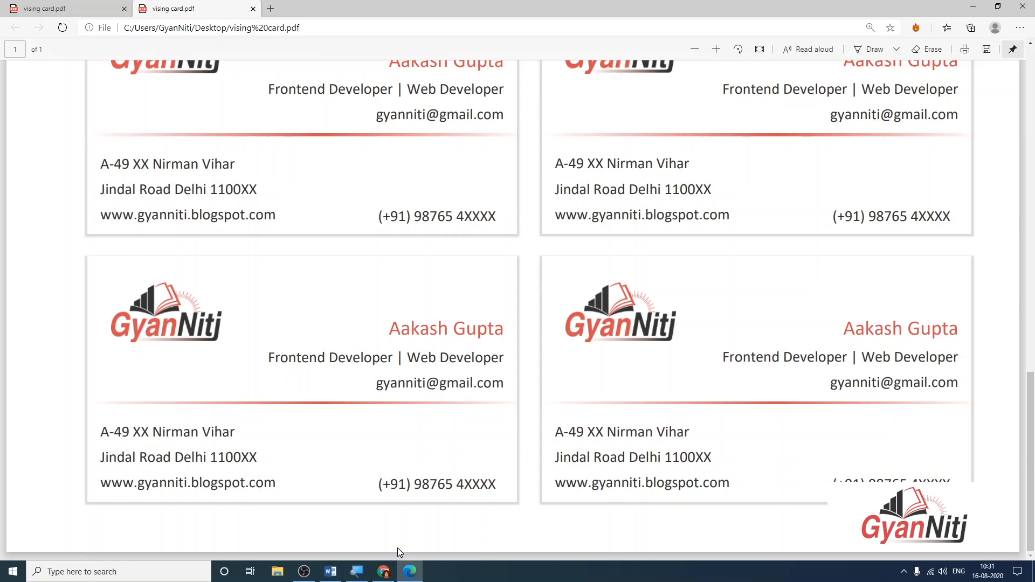
Switch back to the Word business card document from the taskbar.
left_click(384, 573)
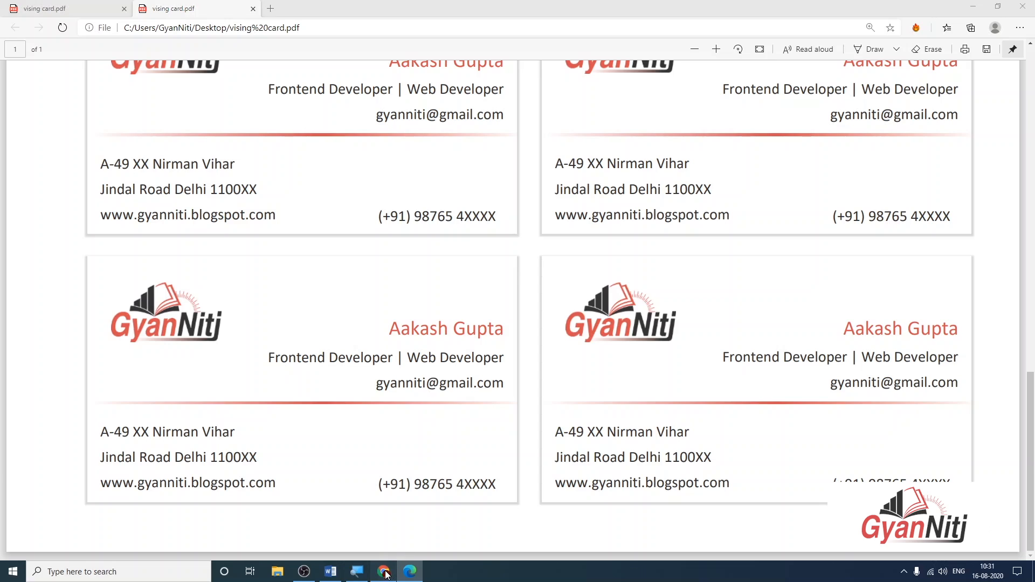
left_click(386, 573)
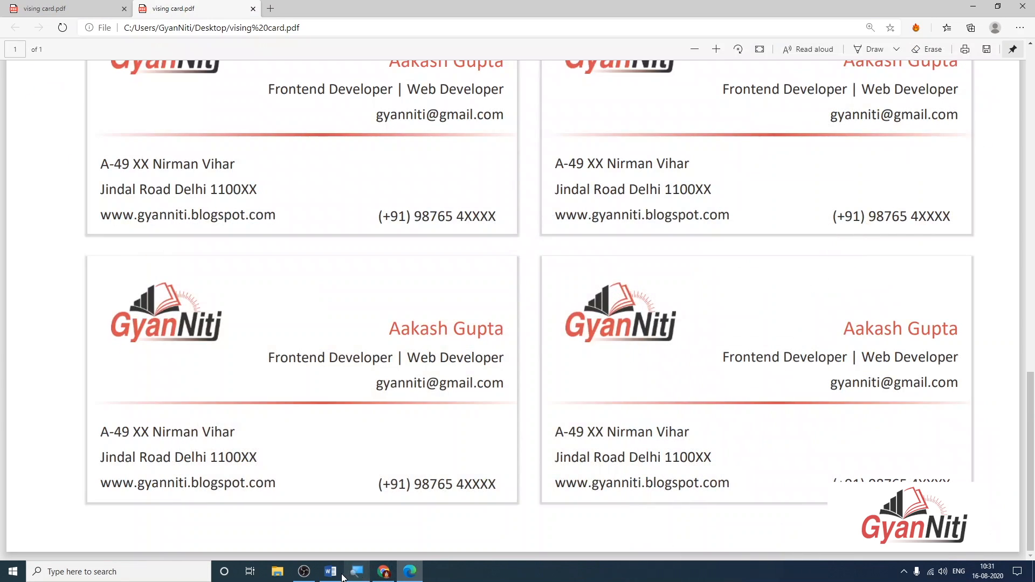
left_click(331, 571)
Select the bottom-right card's phone number box and open the full Symbol chooser.
scroll(474, 280, "down", 1)
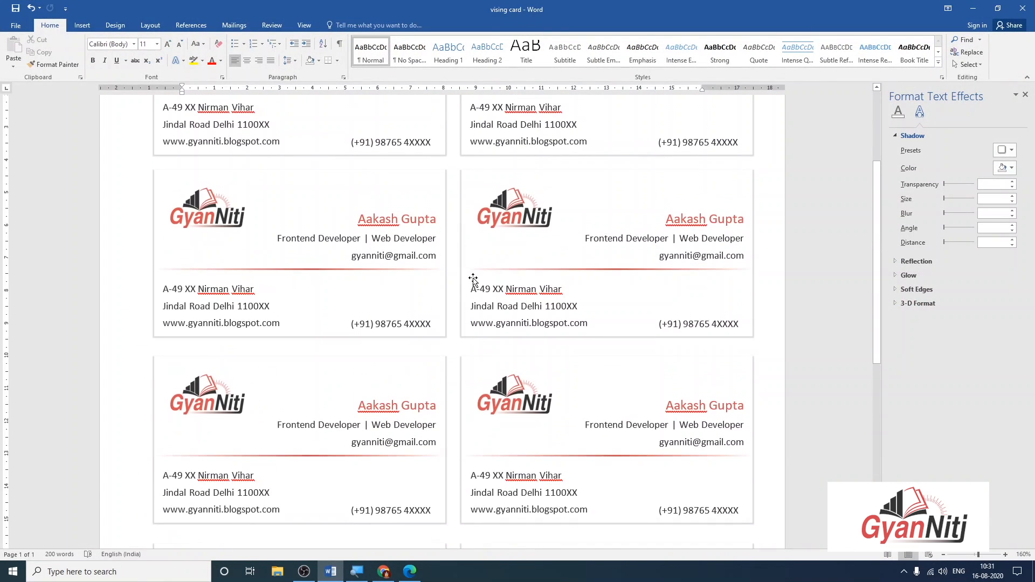
scroll(620, 323, "down", 2)
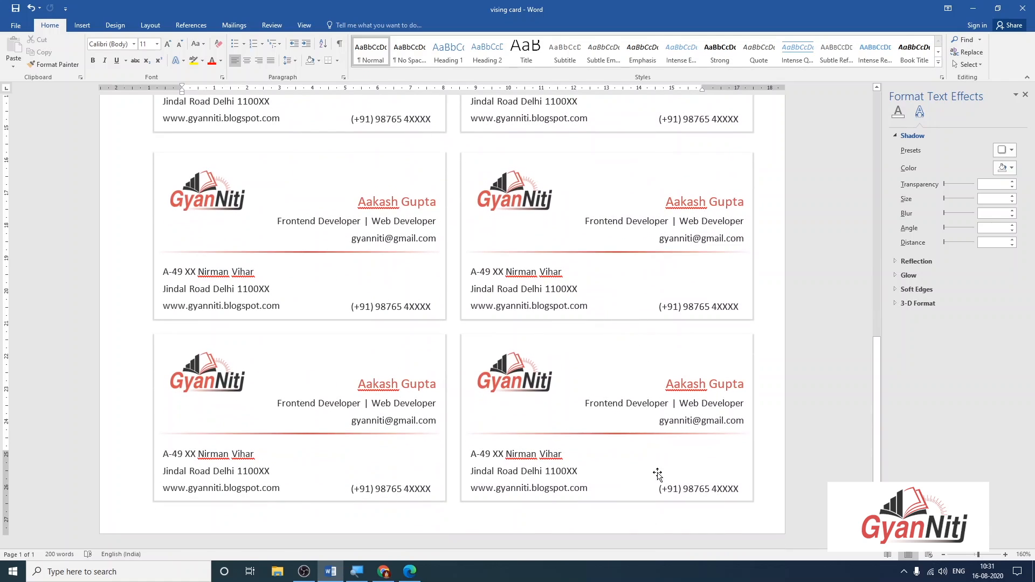
left_click(657, 491)
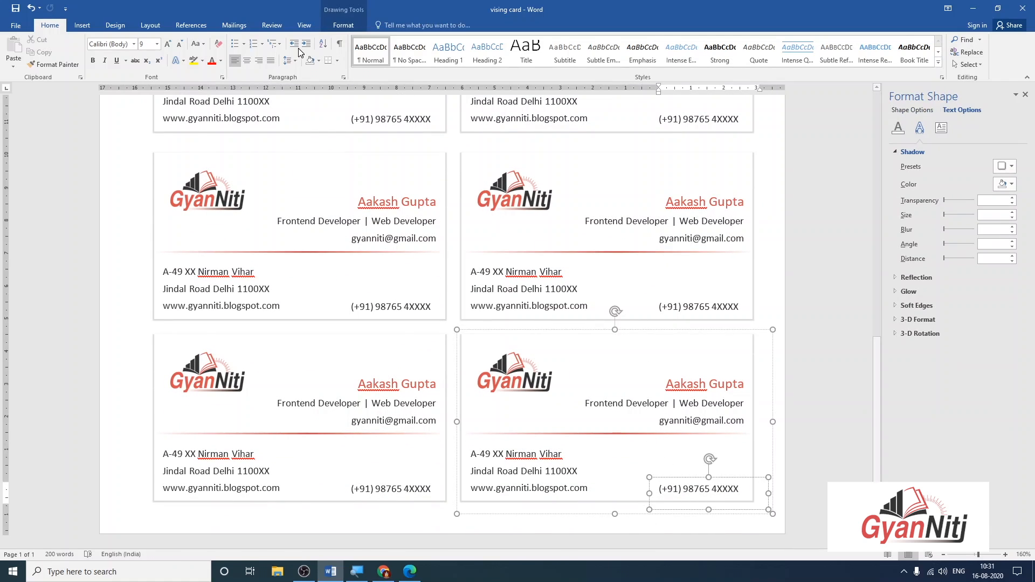
left_click(87, 26)
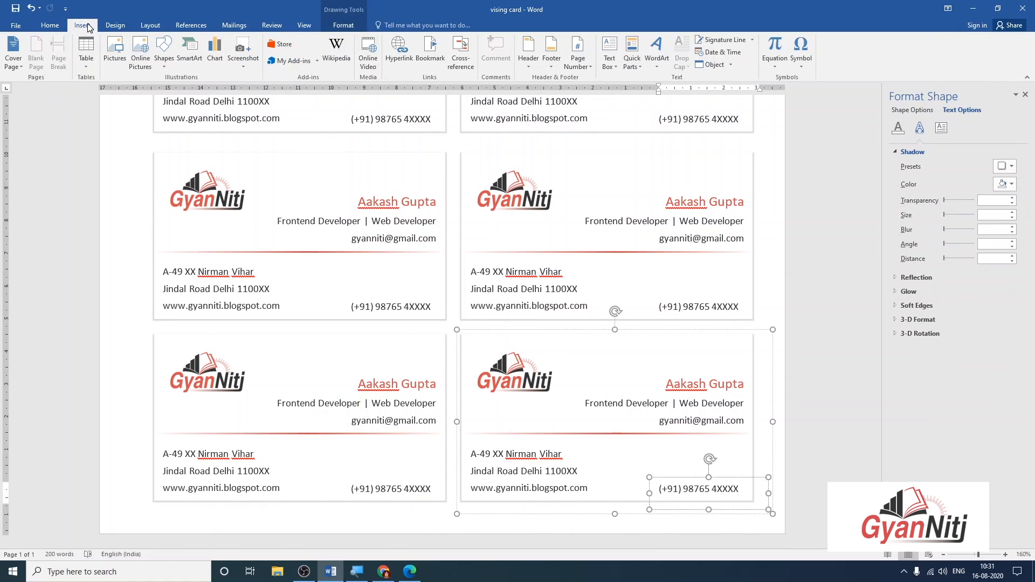
left_click(802, 64)
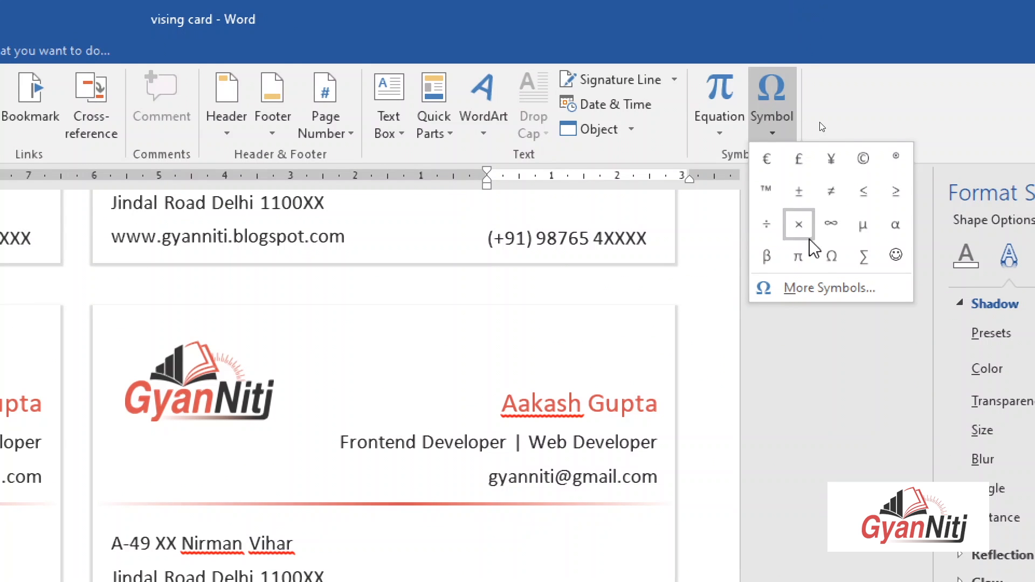
left_click(843, 293)
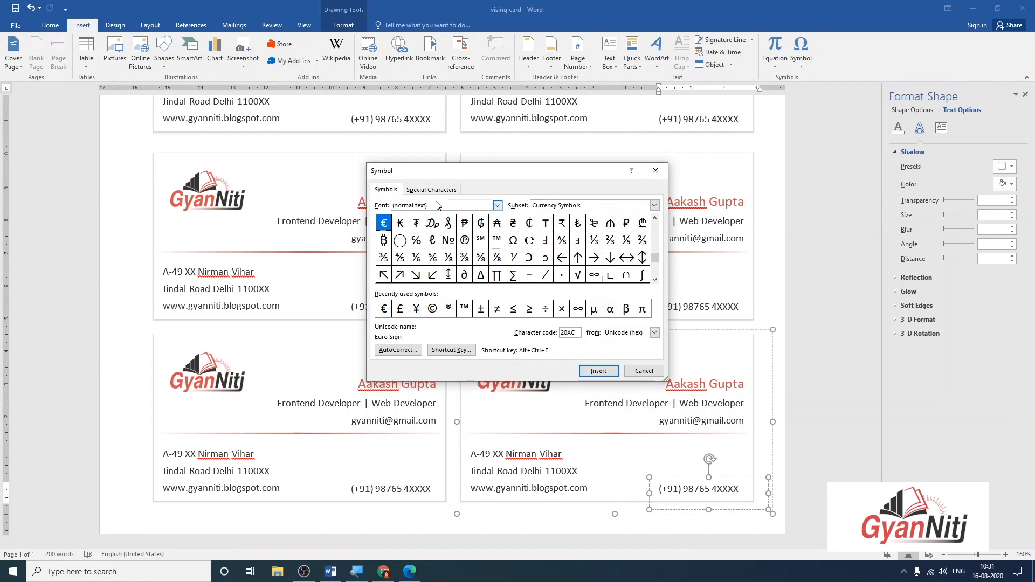
Insert the Wingdings telephone symbol in front of the phone number.
left_click(437, 205)
left_click(497, 206)
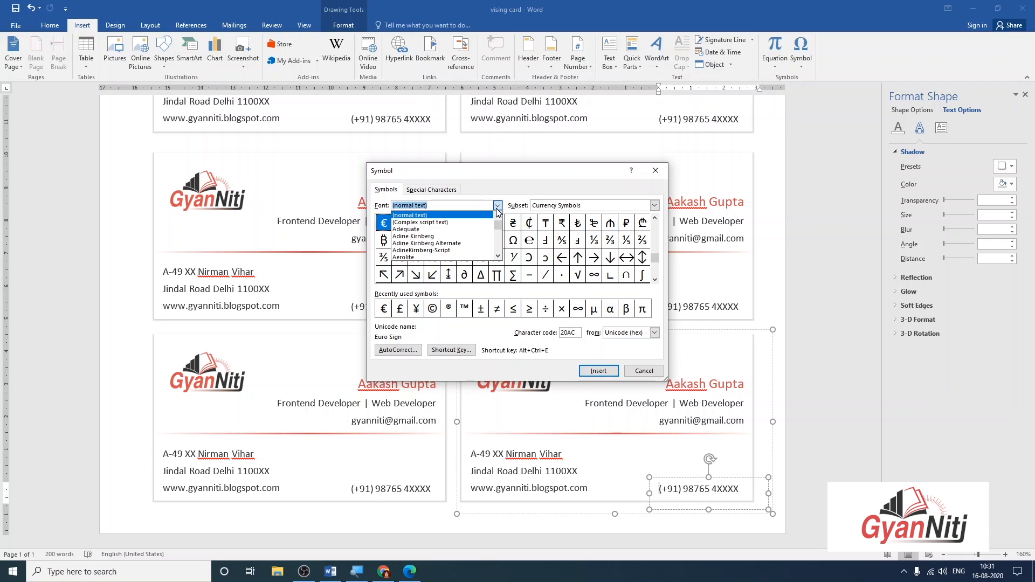
scroll(497, 238, "down", 10)
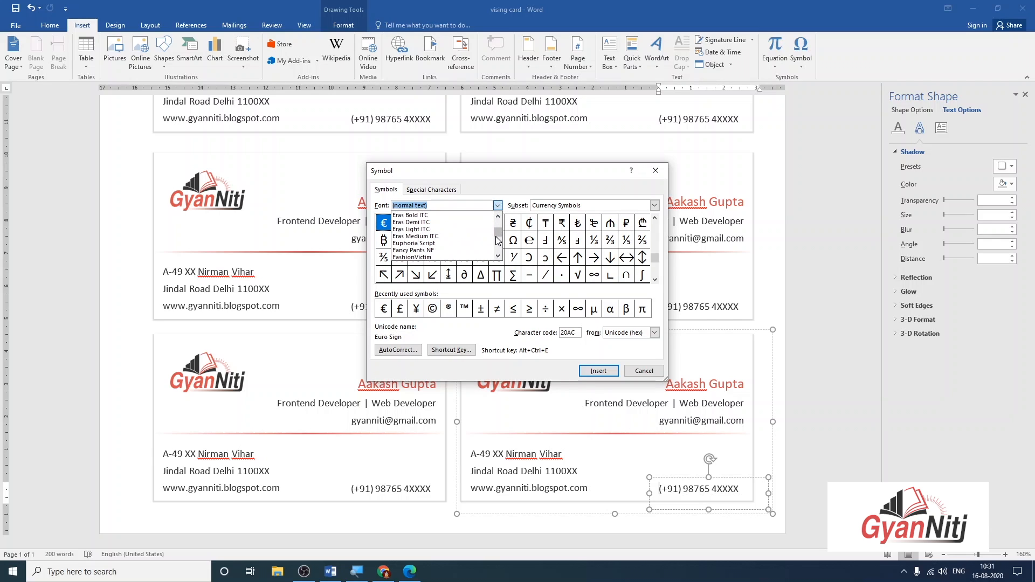
scroll(497, 239, "down", 20)
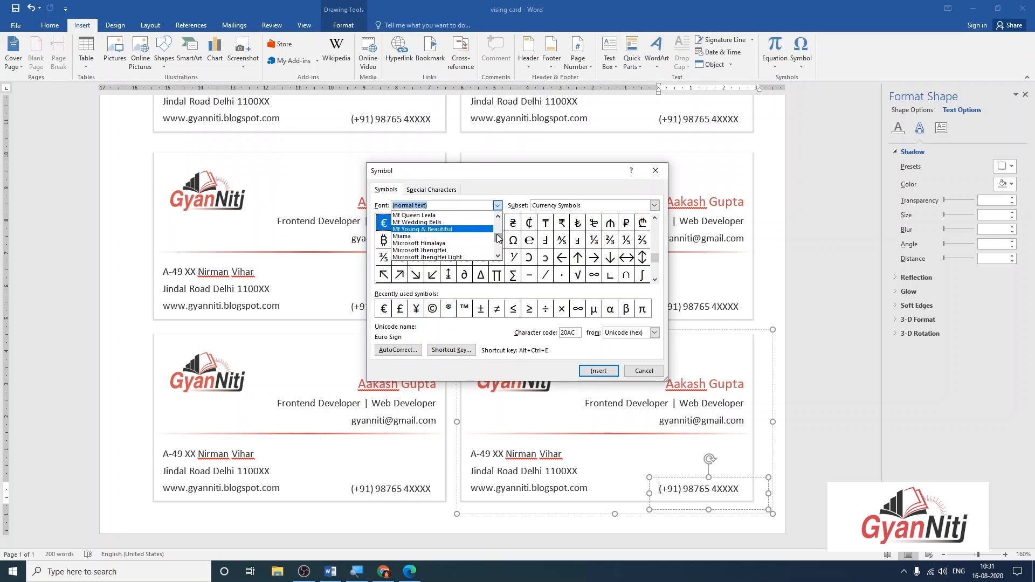
scroll(497, 240, "down", 20)
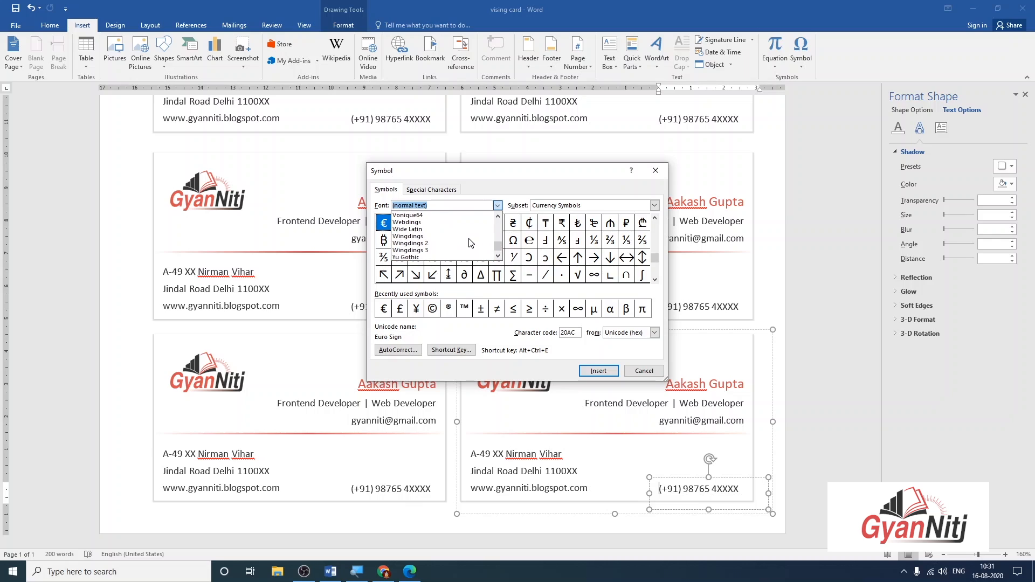
left_click(435, 237)
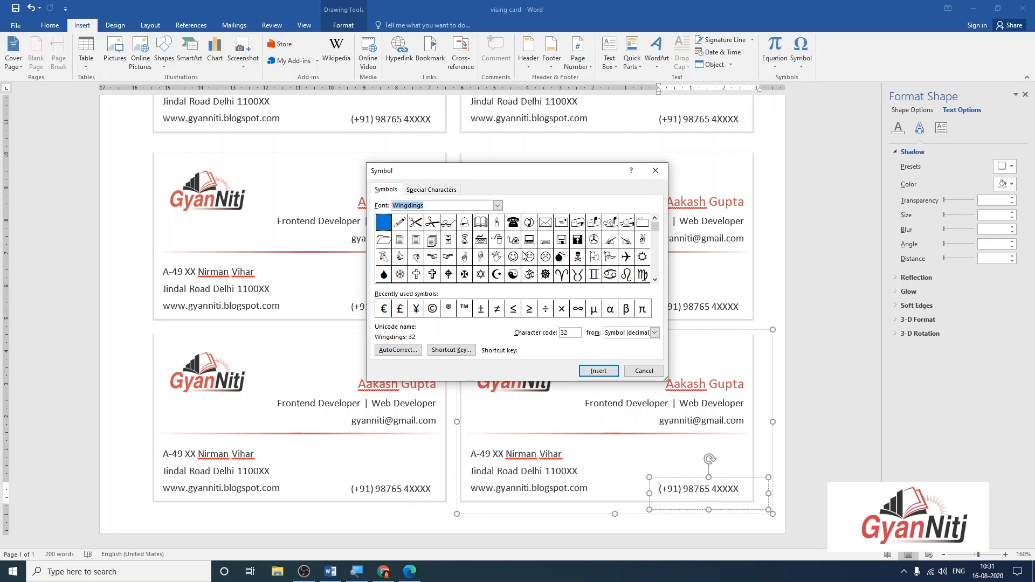
left_click(529, 225)
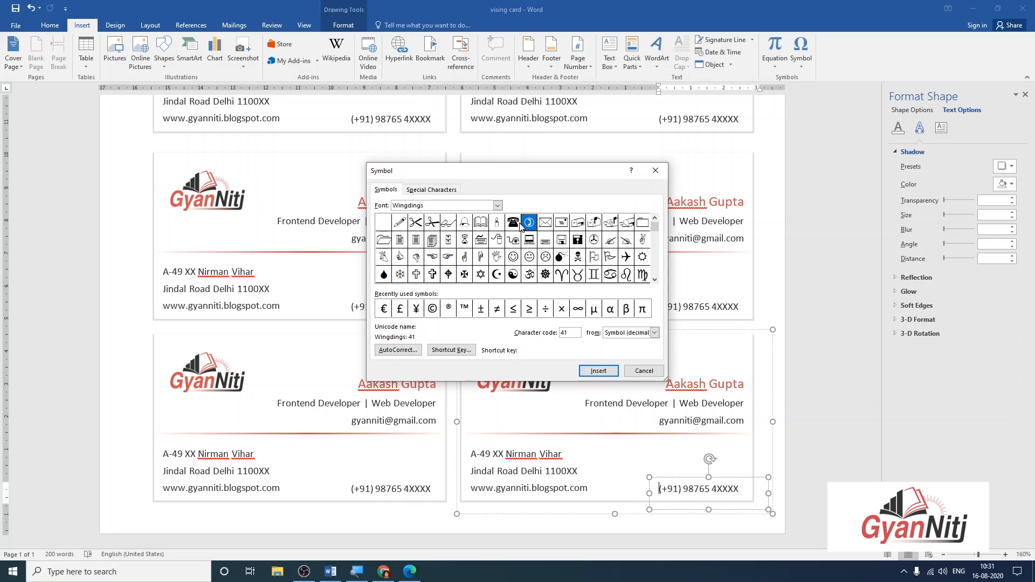
left_click(515, 225)
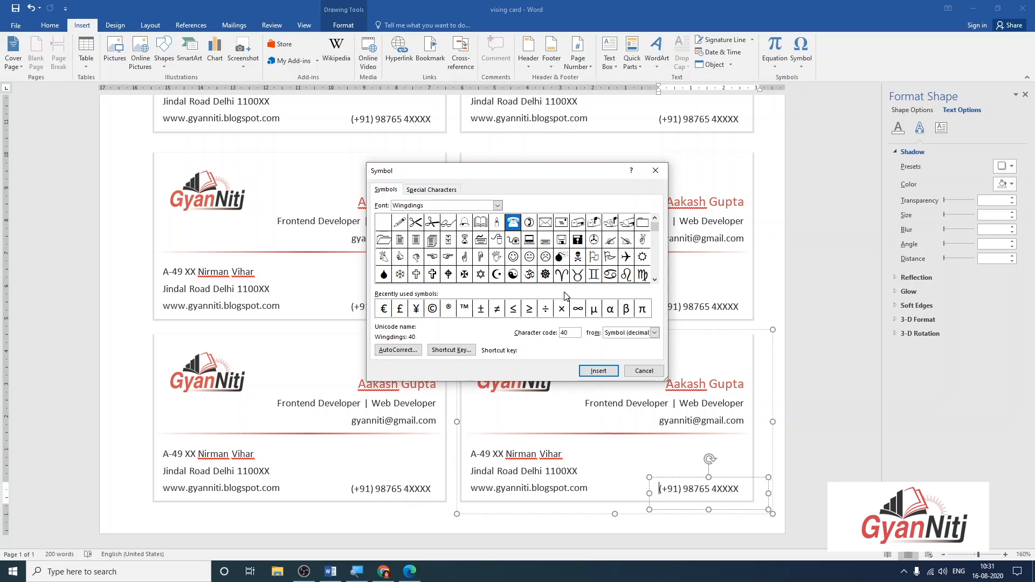
left_click(598, 371)
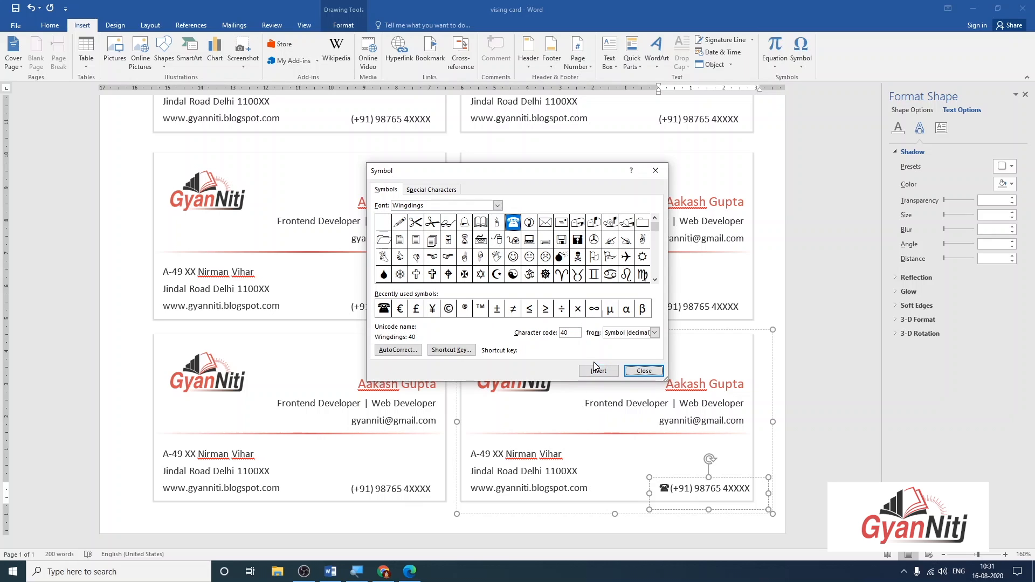
left_click(531, 228)
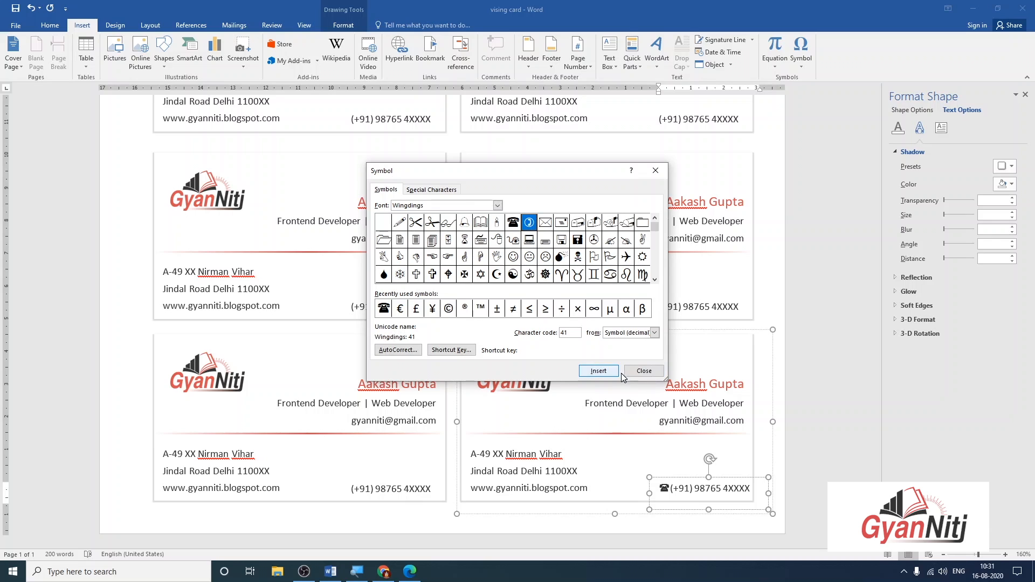
left_click(644, 371)
left_click_drag(690, 479, 603, 491)
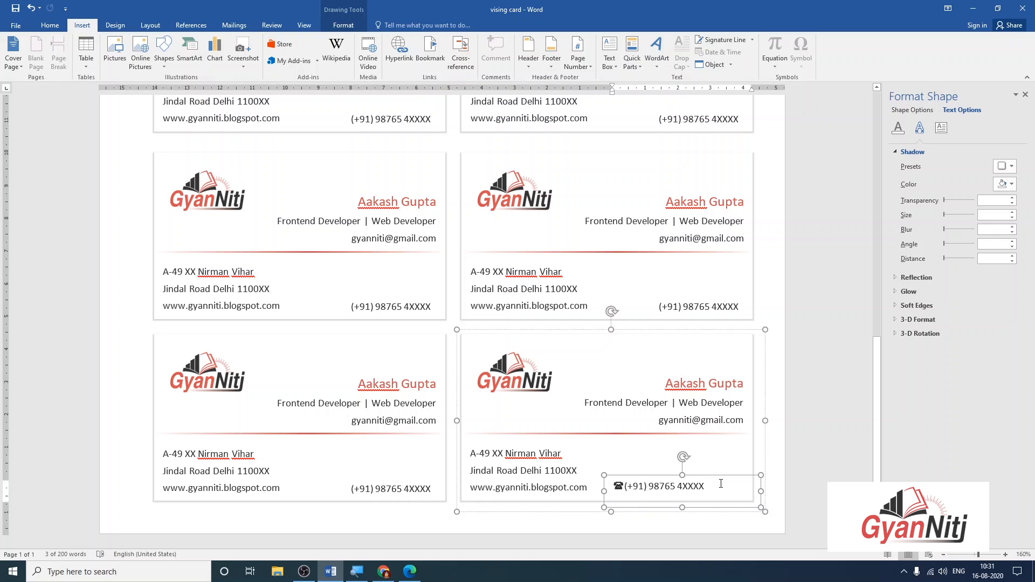
key("ctrl+z")
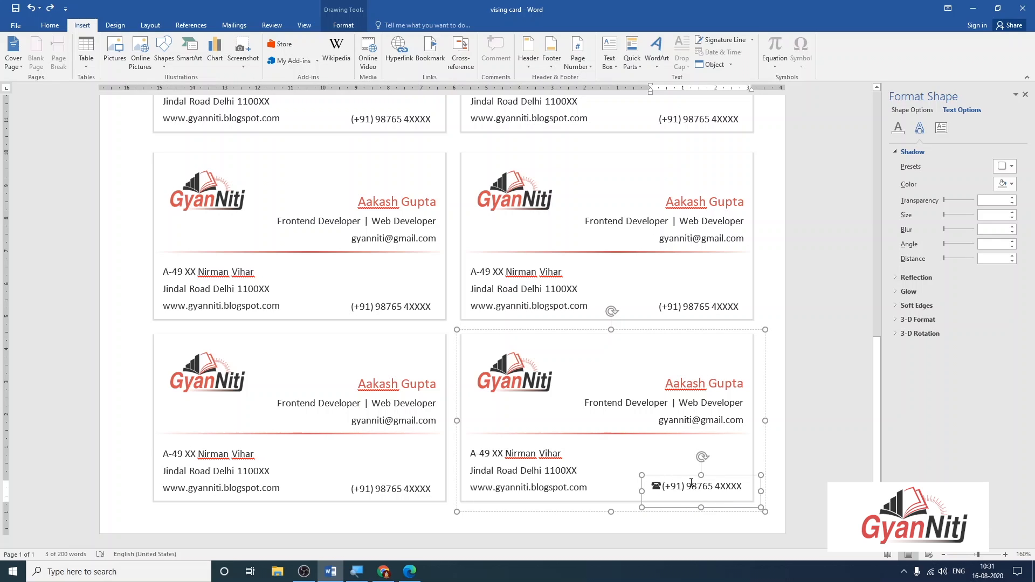
Delete the telephone symbol from the phone number box.
left_click(662, 484)
key("BackSpace")
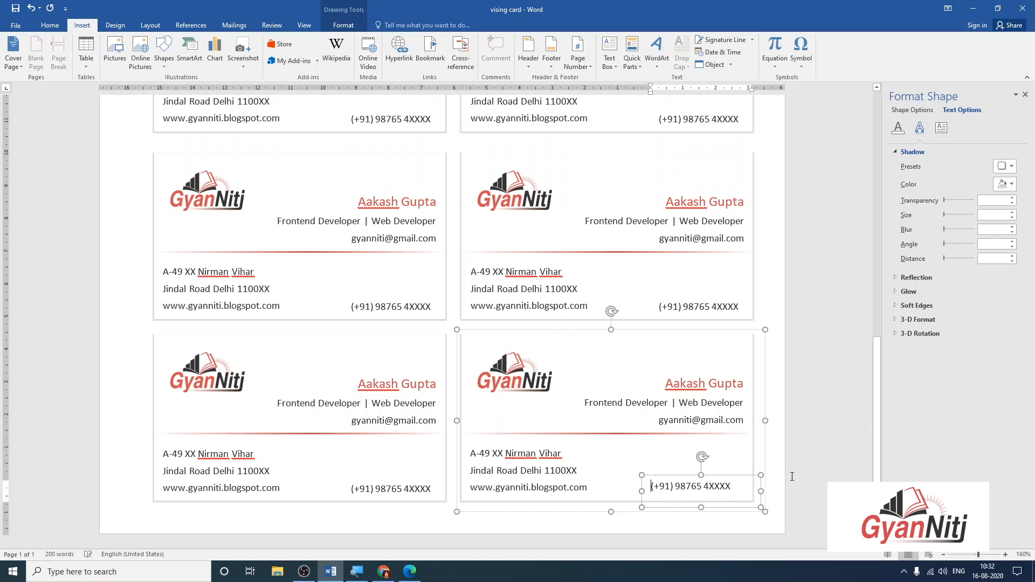
left_click(813, 474)
scroll(566, 418, "down", 5)
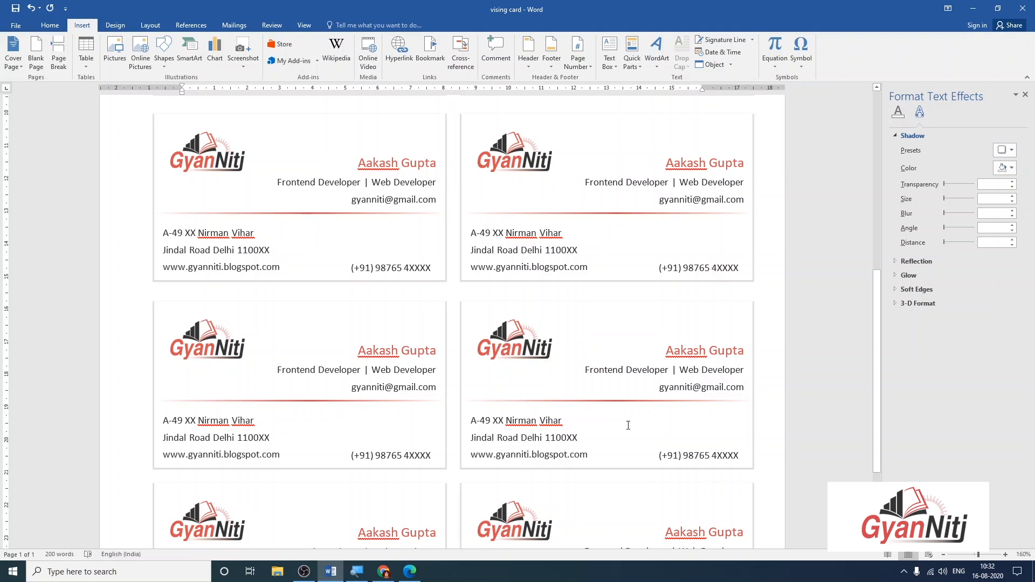
Enlarge the phone box and add a second phone number with a +011 code on a new line.
left_click(689, 458)
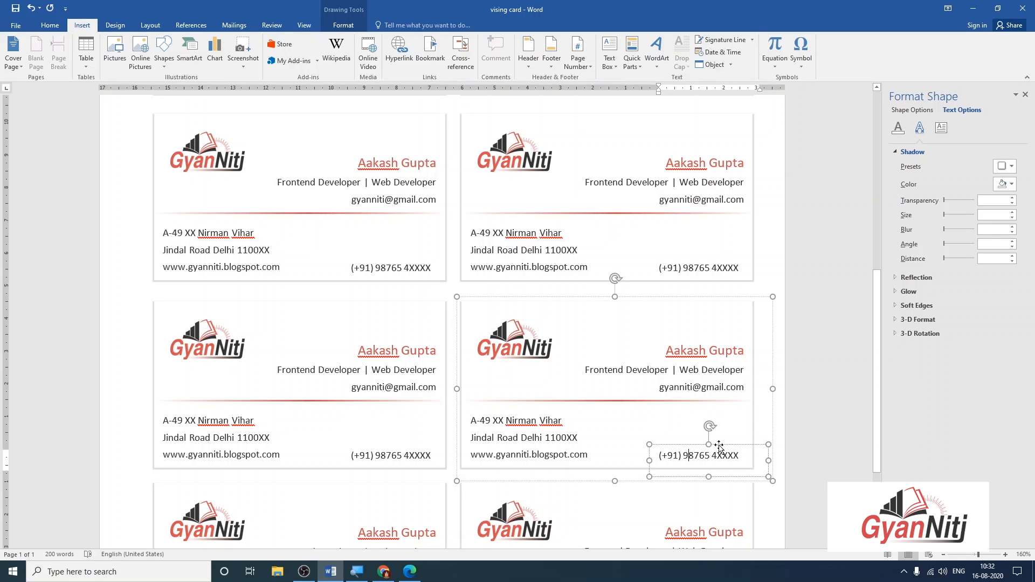
left_click_drag(709, 445, 651, 436)
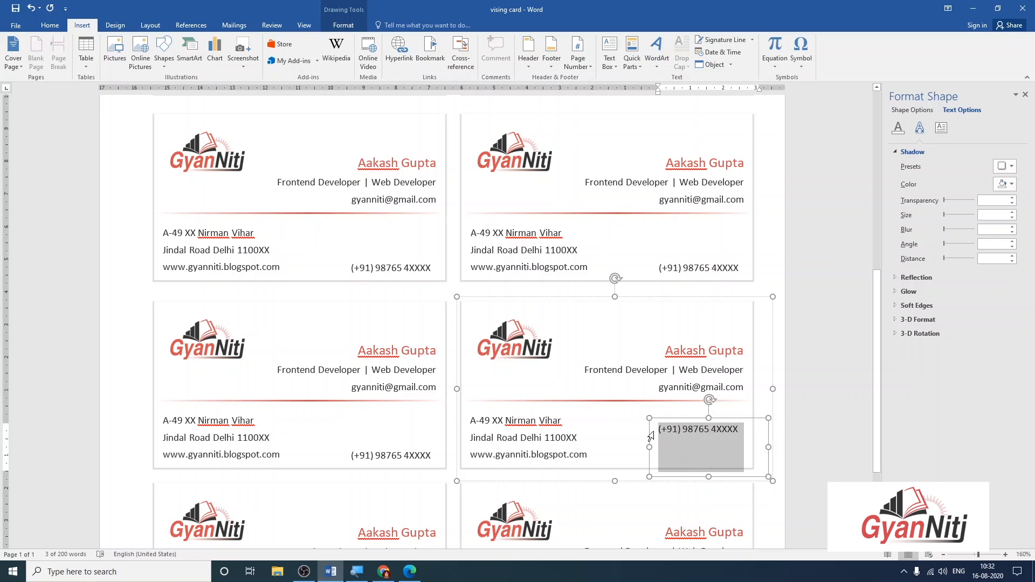
key("Down")
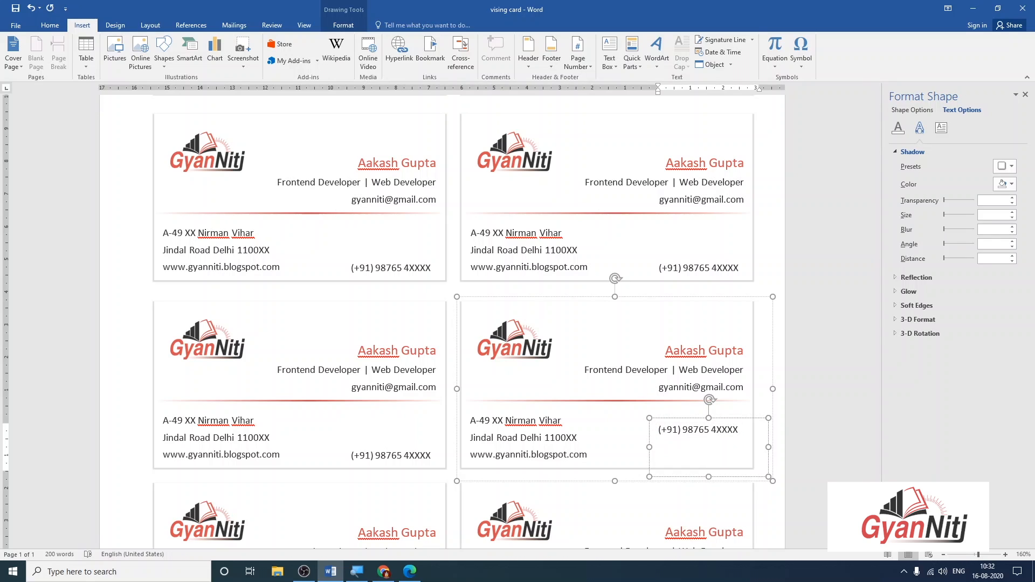
type("()")
type("+")
type("011")
type("22")
type("07 XXXX")
left_click(711, 452)
Select the newly added second number to check it, then view the finished card.
scroll(716, 458, "up", 1)
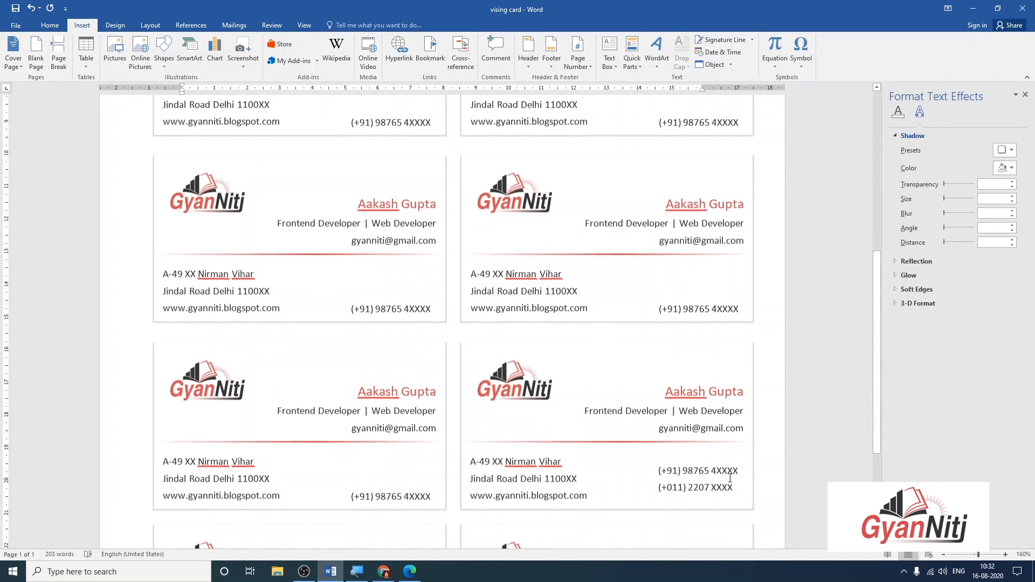
left_click(729, 487)
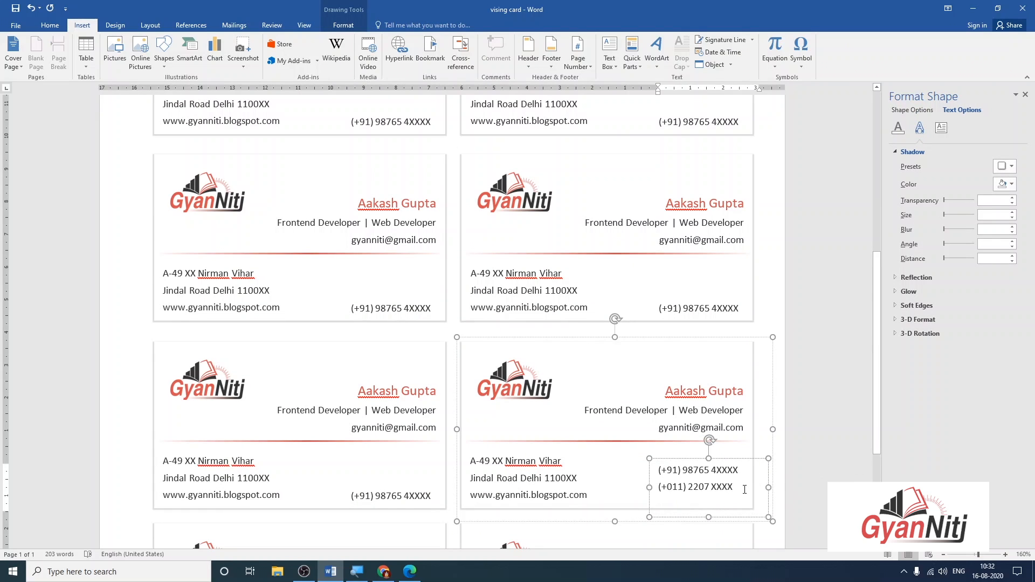
left_click_drag(736, 504, 641, 488)
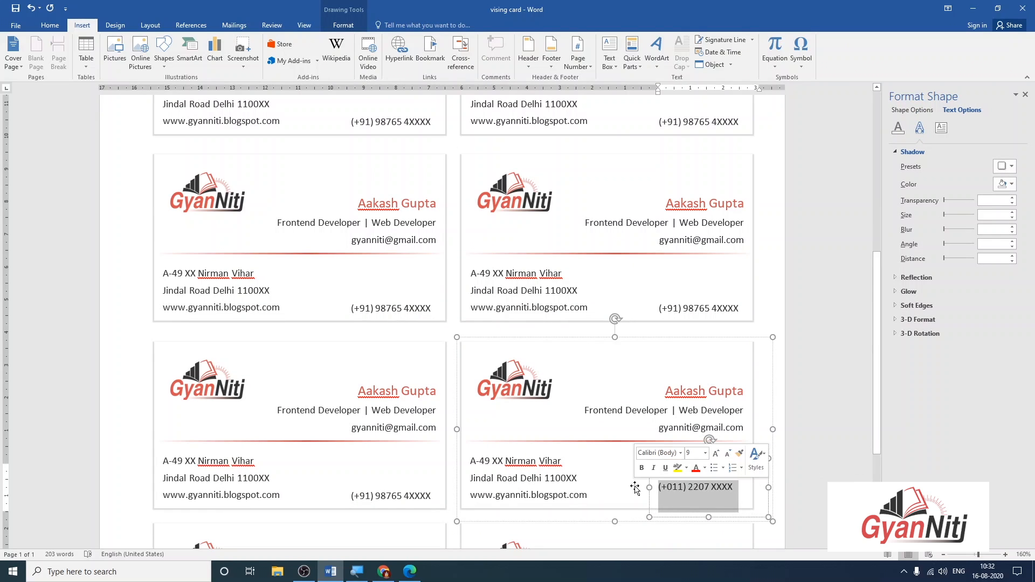
left_click(803, 370)
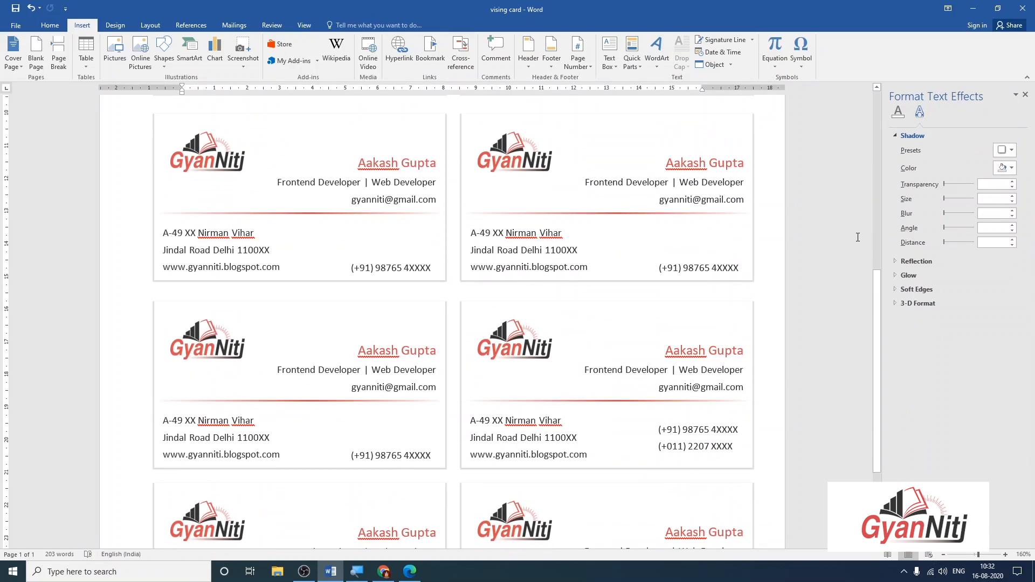